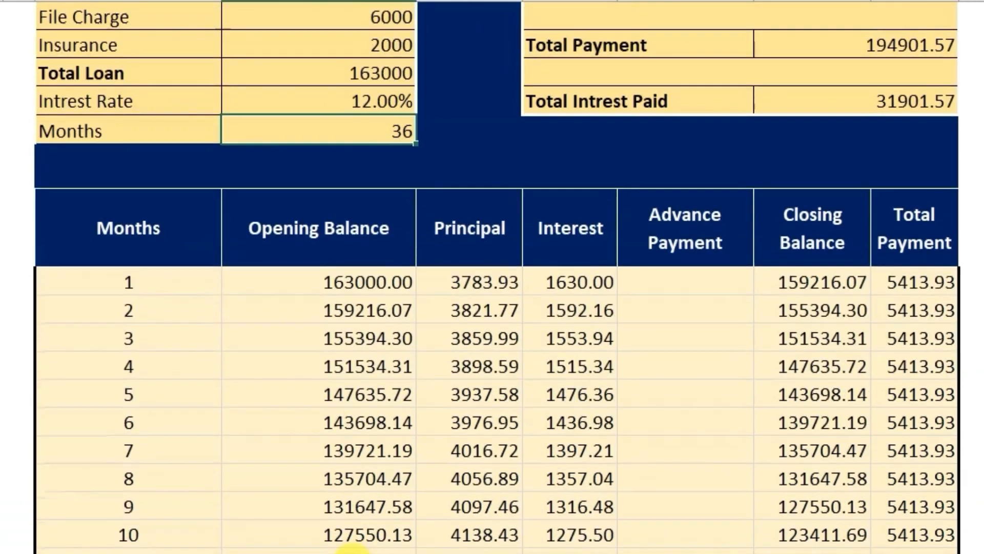
Step: Set the Months input of the loan calculator to 120
scroll(353, 349, "up", 9)
type("120")
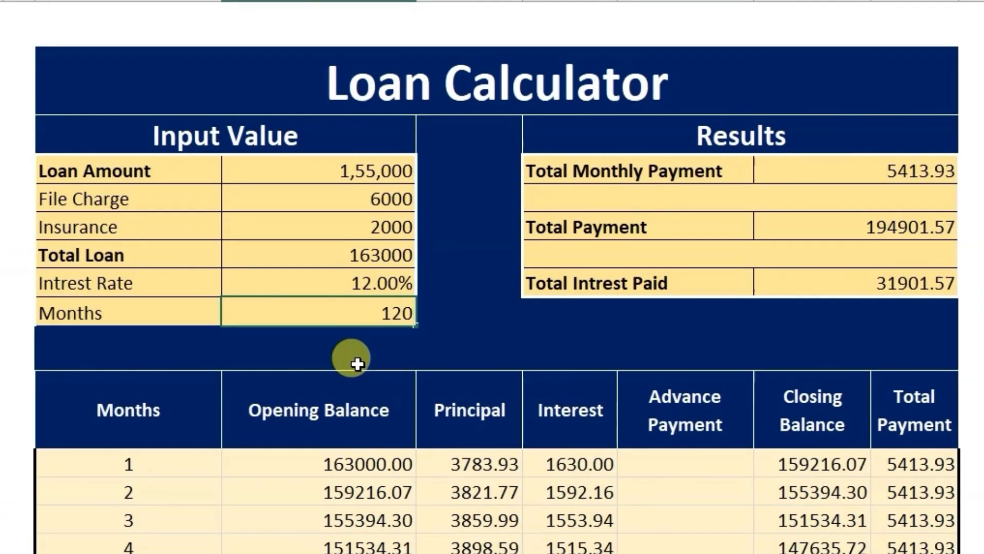
key("Return")
Step: Review the payment schedule down to its last month and check the Results section for the changed term
scroll(352, 546, "down", 1)
scroll(352, 549, "down", 15)
scroll(353, 548, "down", 17)
scroll(353, 548, "down", 8)
scroll(352, 547, "up", 1)
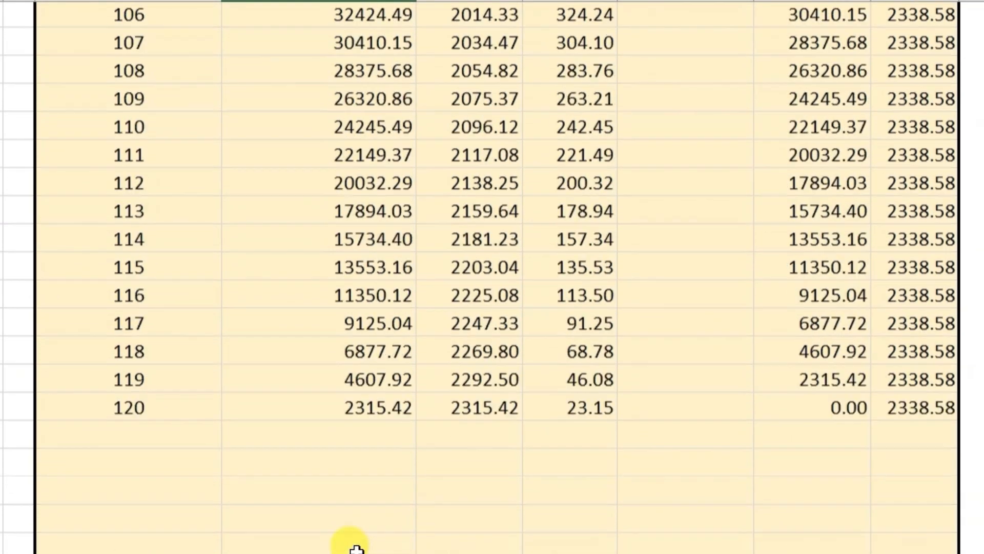
scroll(356, 547, "up", 20)
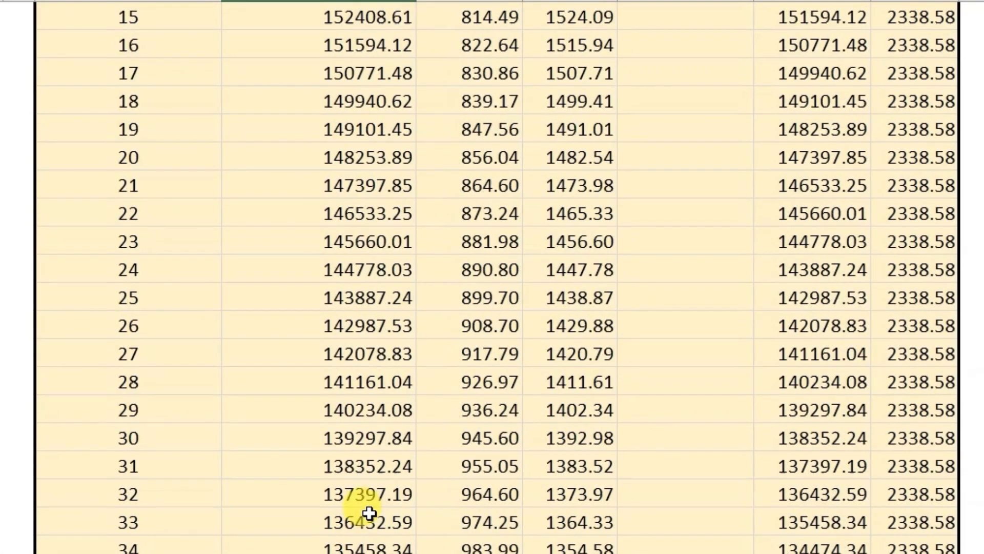
scroll(368, 514, "up", 11)
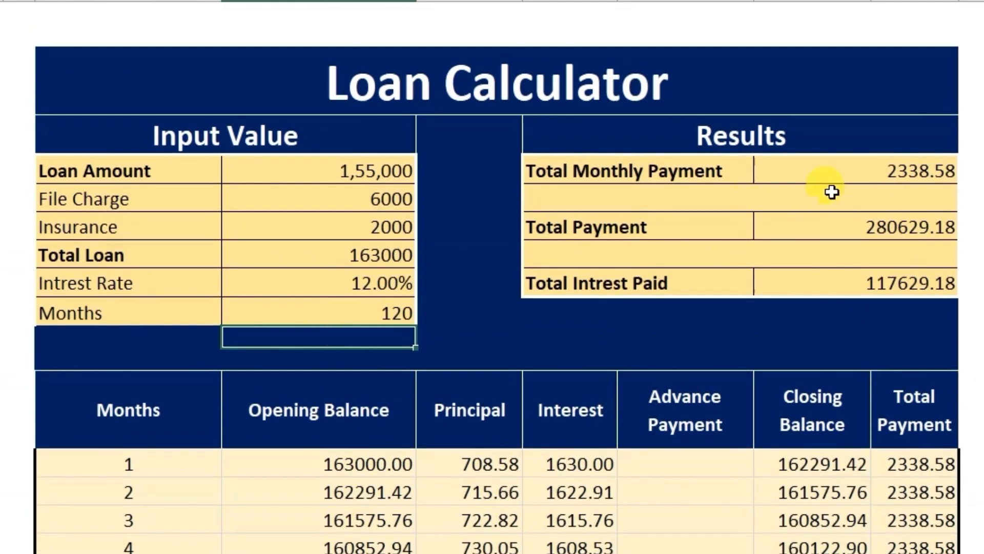
Step: Set the Months input of the loan calculator to 12
scroll(626, 505, "down", 1)
key("Up")
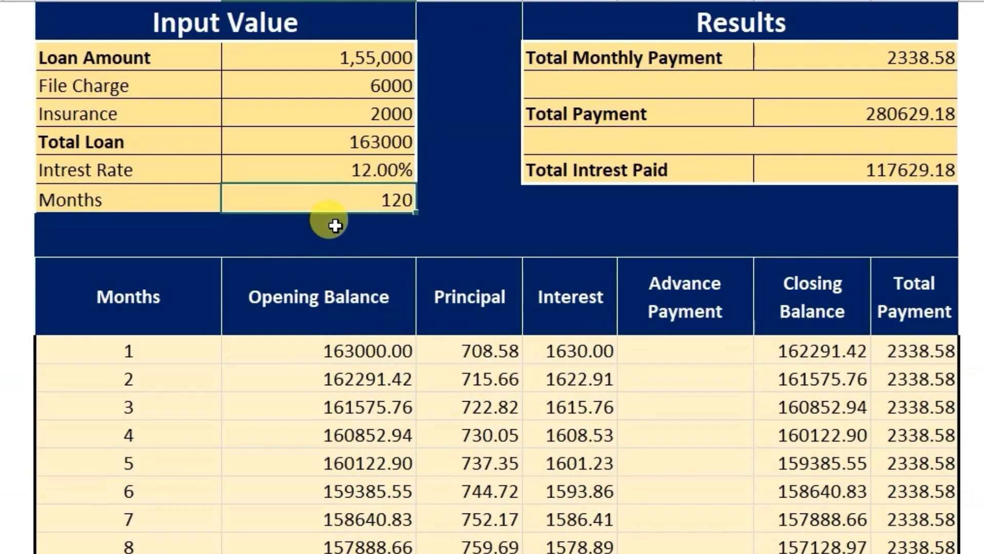
type("12")
key("Return")
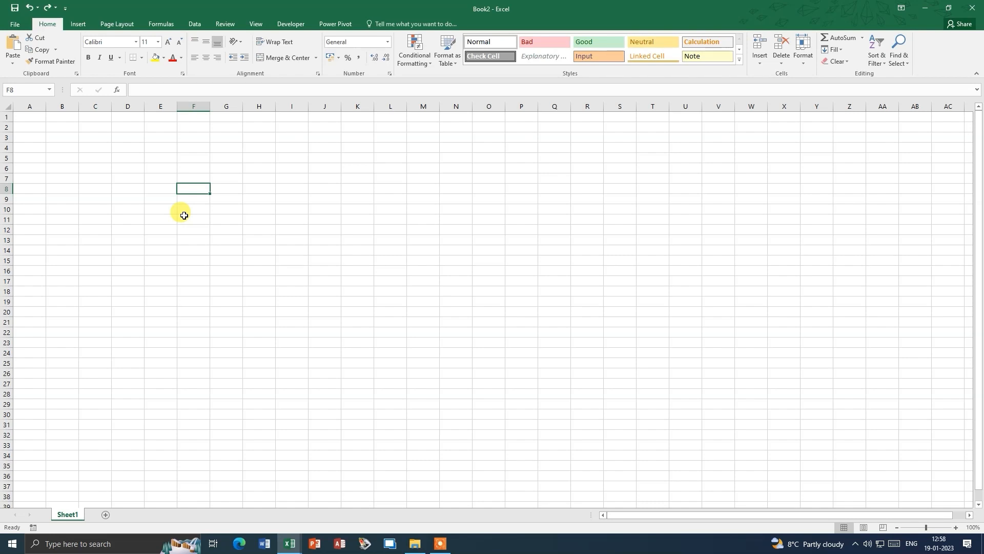
Step: Enter the headings Months, Opening Balance, Principal, Interest, Advance Payment and Closing Balance across row 8, starting in F8 of the blank workbook
type("Months")
key("Tab")
type("Opening Balance")
key("Tab")
type("Principal")
key("Tab")
type("Interest")
key("Tab")
type("Advance Payment")
key("Tab")
type("Closing Balanc")
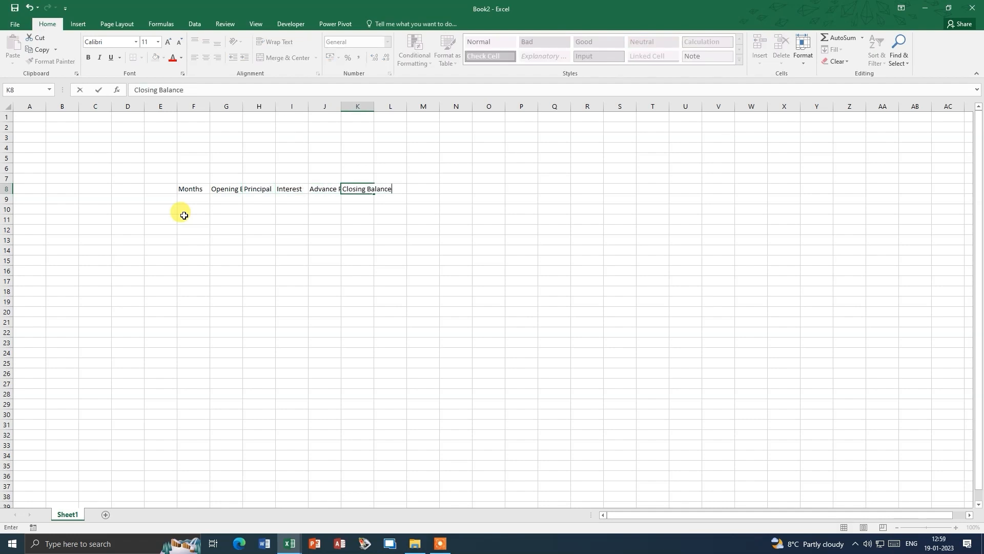
type("e")
key("Tab")
type("Total Payment")
key("Tab")
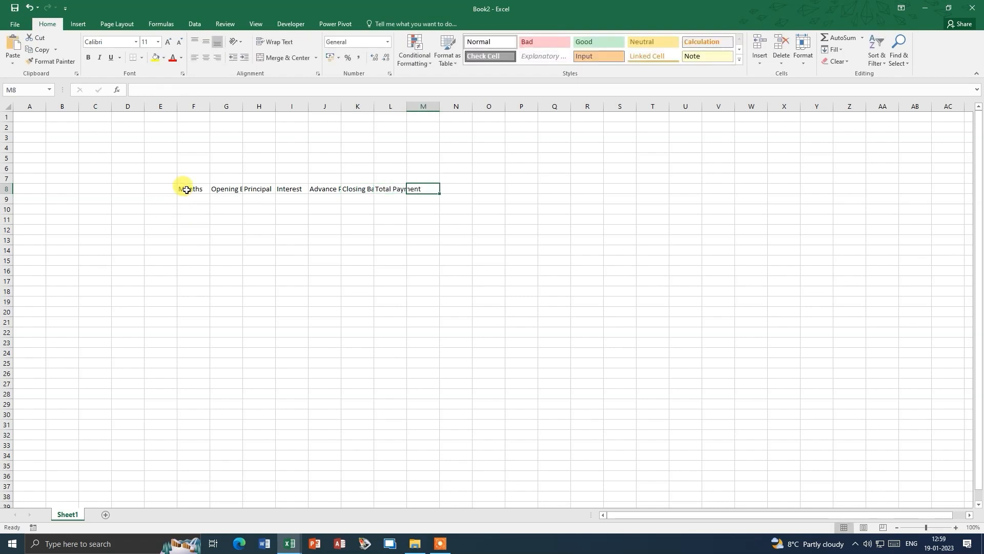
key("ctrl+z")
Step: Autofit the column widths for the range E8:K8 so the headings fit
left_click(147, 185)
key("ctrl+shift+Right")
key("ctrl+shift+Right")
key("ctrl+shift+Right")
key("ctrl+shift+Left")
key("ctrl+shift+Left")
key("ctrl+shift+Right")
key("Left")
key("Left")
key("Up")
key("Right")
key("Right")
key("Down")
key("ctrl+shift+Right")
key("ctrl+shift+Right")
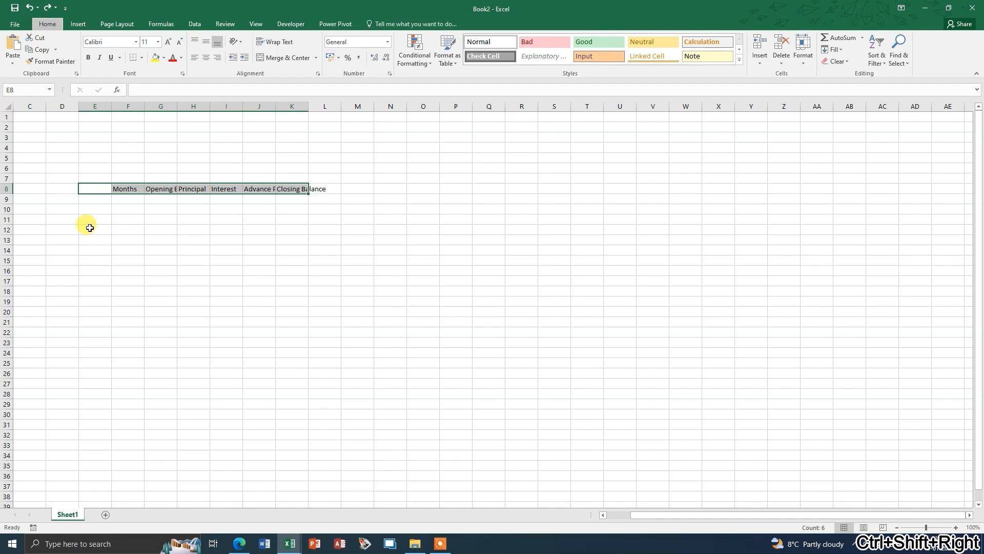
key("alt+h")
key("o")
key("i")
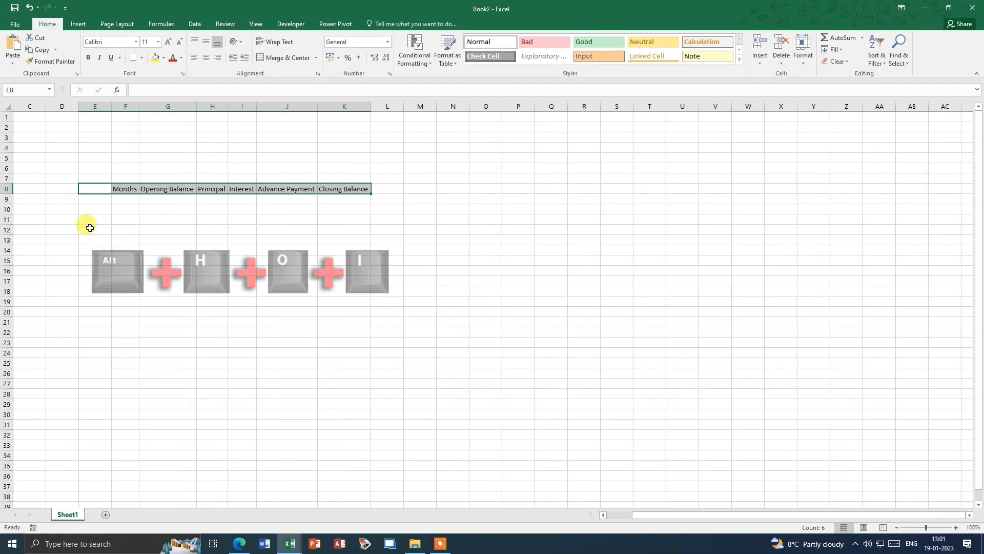
Step: Top-align the headings in F8:K8 and make them bold
left_click_drag(125, 205, 341, 203)
left_click(199, 42)
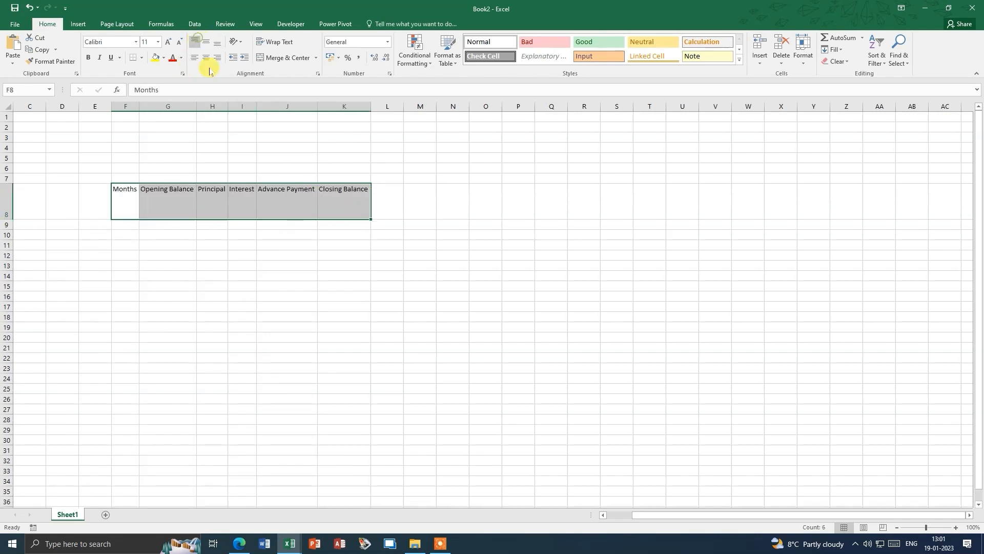
left_click(90, 59)
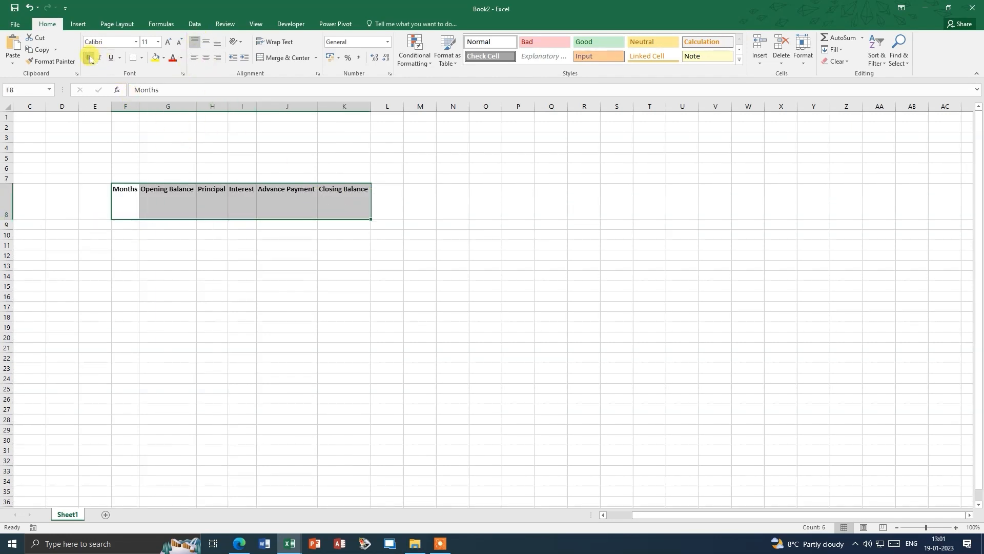
Step: Increase the font size of the headings in F8:K8 to 14 and autofit their column widths
left_click(168, 42)
left_click(168, 42)
key("alt+h")
key("o")
key("i")
left_click(142, 200)
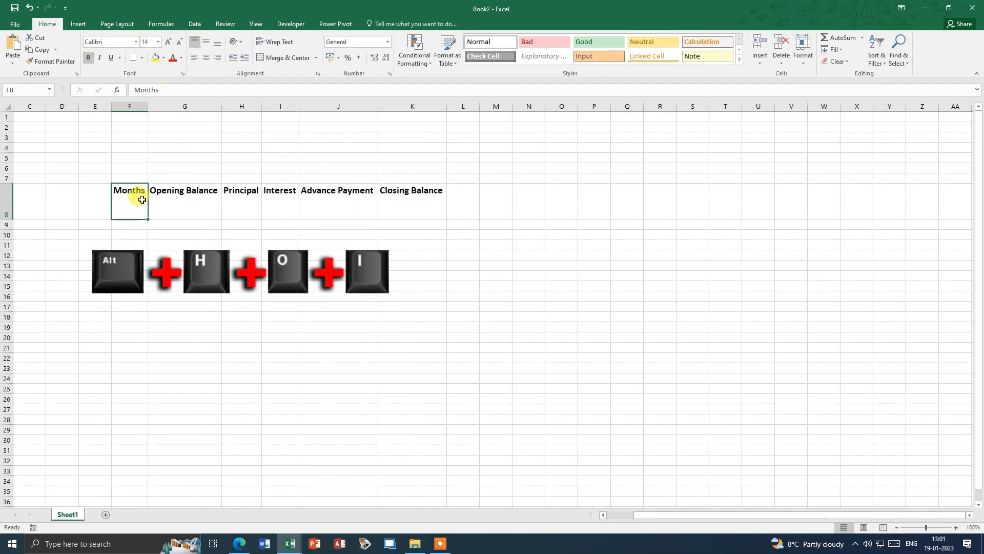
Step: Narrow column J and wrap the Advance Payment heading onto two lines
left_click(170, 197)
left_click(248, 197)
left_click(281, 197)
left_click(328, 198)
left_click_drag(379, 106, 362, 105)
key("alt+h")
key("w")
Step: Narrow column K and wrap the Closing Balance heading onto two lines
left_click(400, 213)
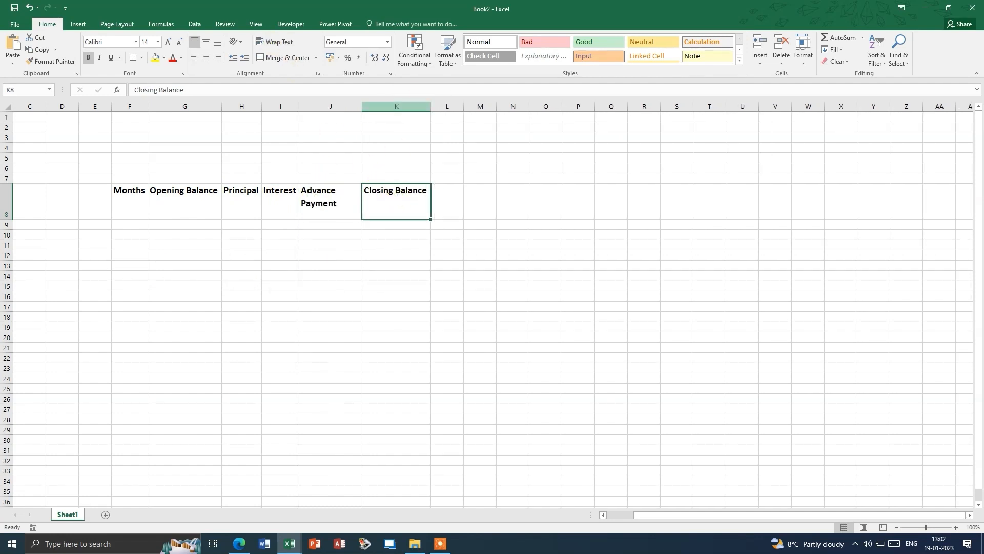
left_click_drag(430, 106, 415, 106)
left_click(274, 42)
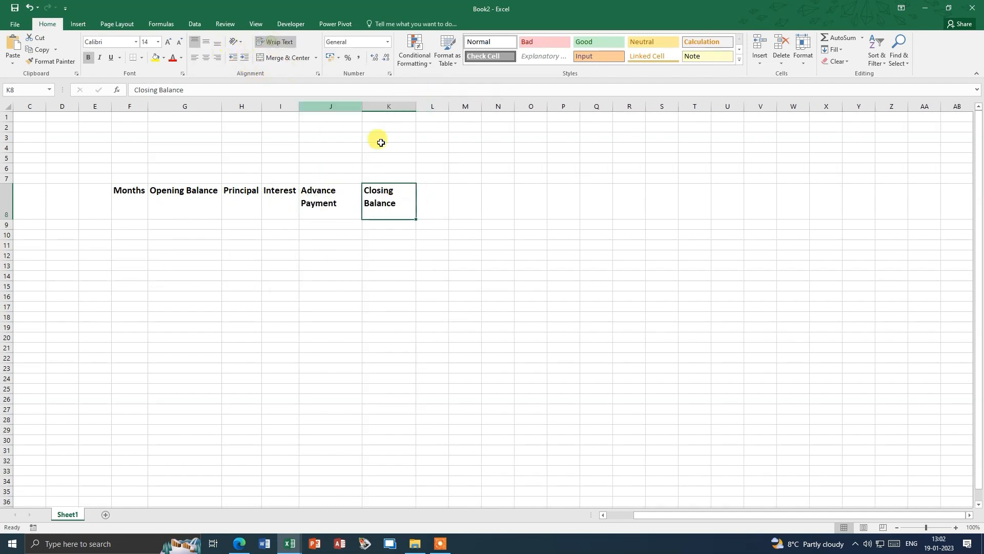
Step: Enter the heading Total Payment in L8 with wrapped text and widen column L to fit it on two lines
left_click(423, 191)
type("Total")
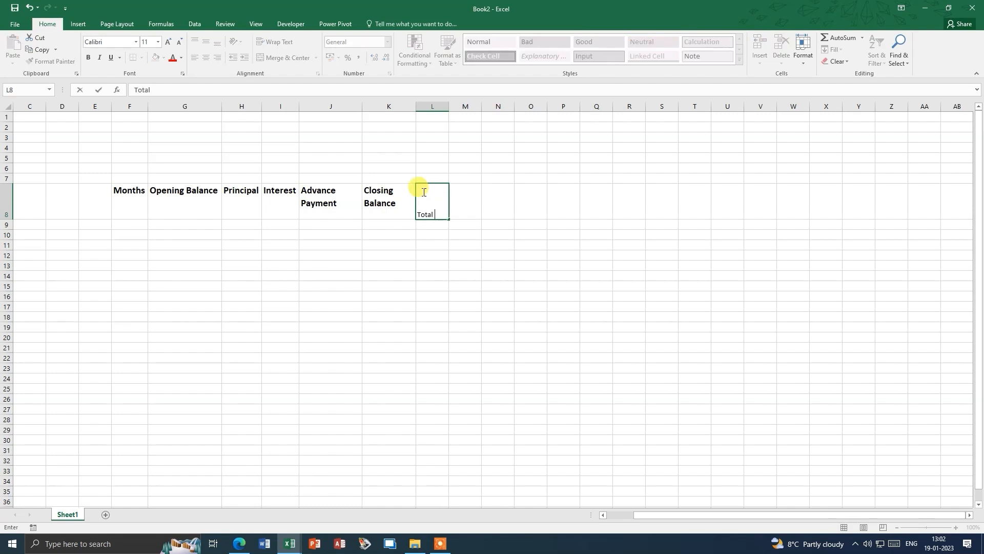
type(" Payment")
key("ctrl+Return")
left_click(288, 40)
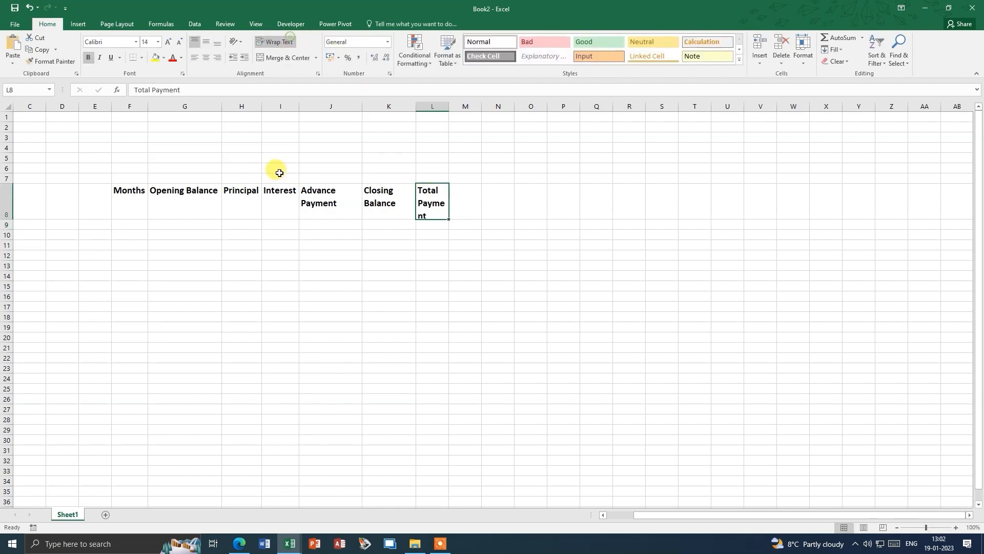
left_click_drag(449, 107, 456, 106)
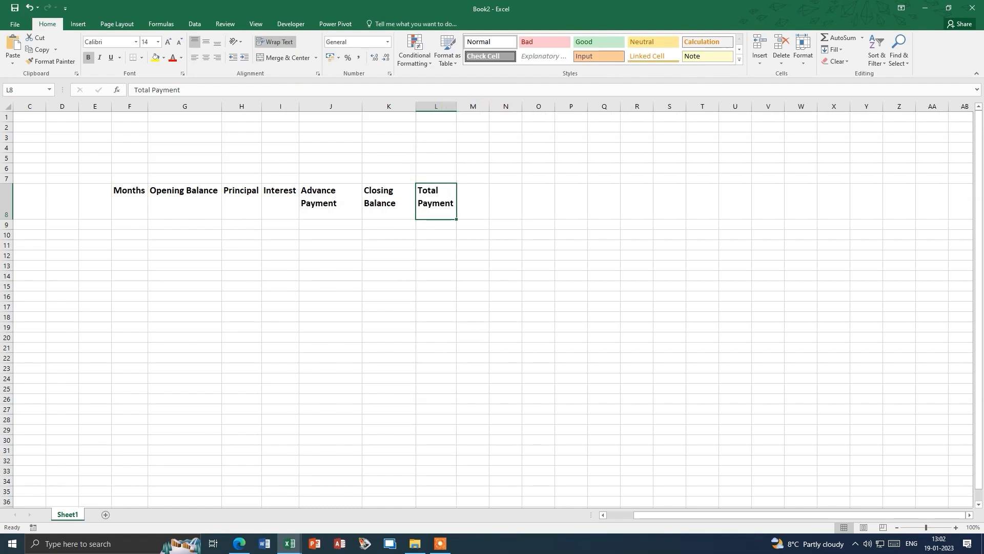
Step: Middle-align and horizontally center the headings in F8:L8
left_click_drag(118, 201, 424, 189)
left_click(203, 42)
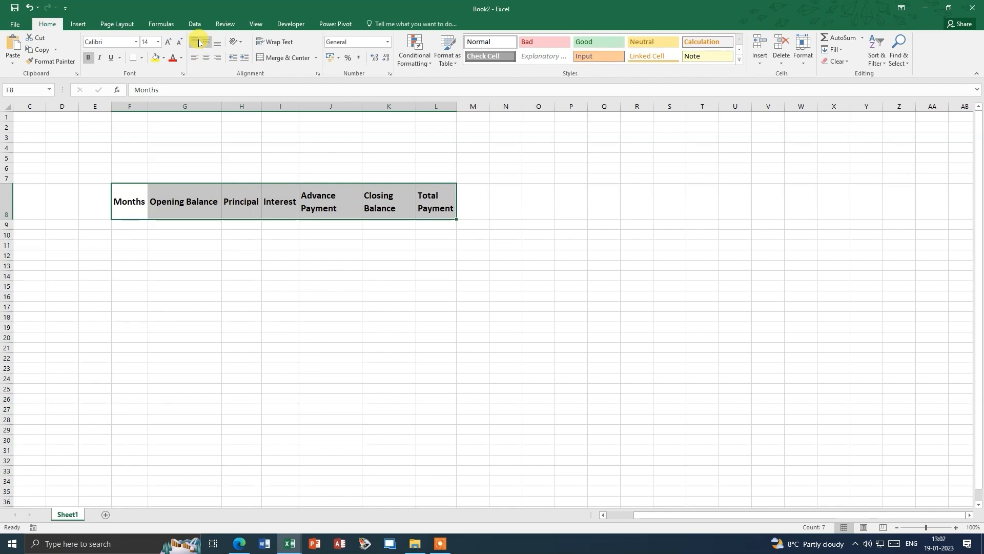
left_click(206, 58)
left_click(133, 186)
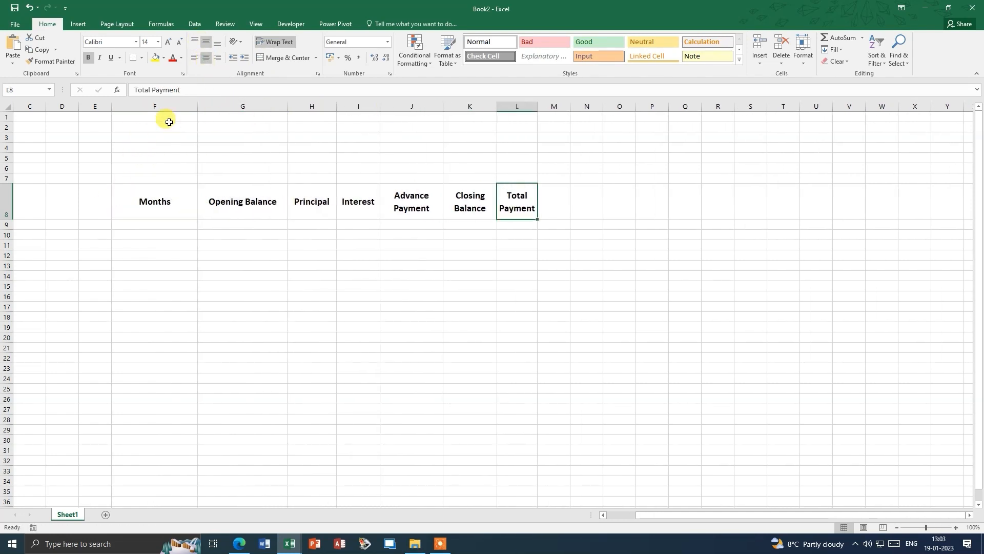
Step: Fill F8:L25 with light gold, and give the heading cells F8:L8 a dark blue fill with white text
left_click_drag(154, 200, 510, 382)
left_click(265, 242)
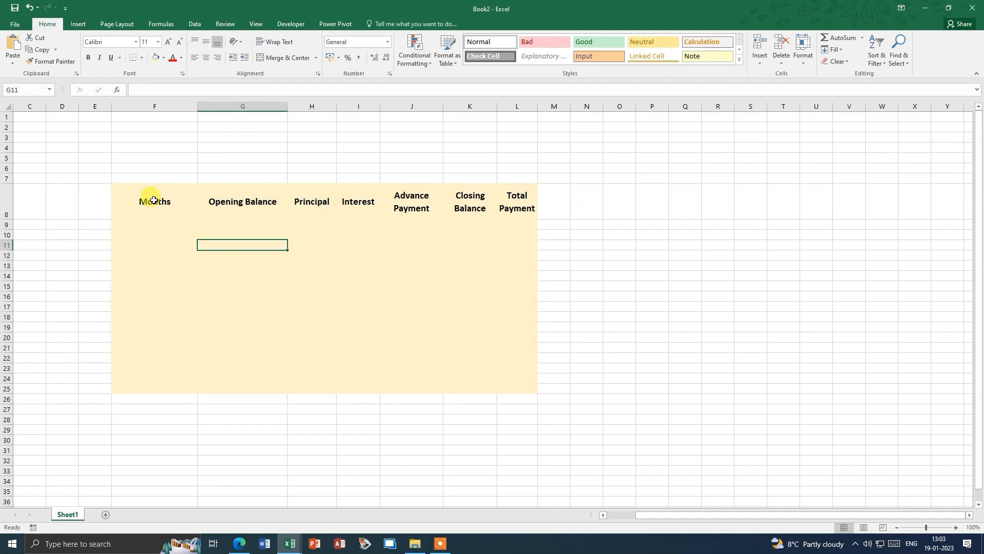
left_click_drag(153, 200, 517, 205)
left_click(163, 57)
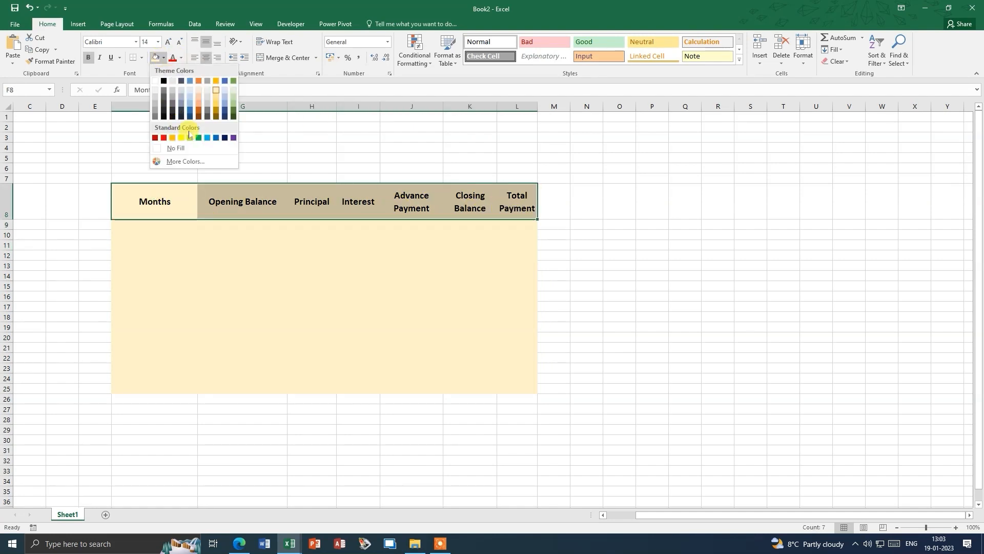
left_click(216, 138)
left_click(181, 57)
left_click(169, 80)
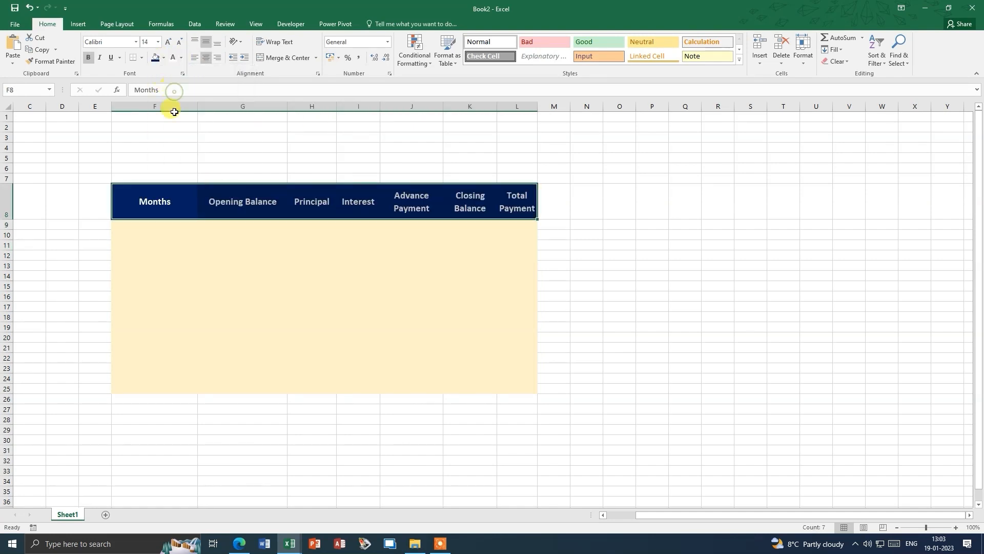
Step: Apply white outline and inside borders to the heading cells F8:L8
left_click(142, 57)
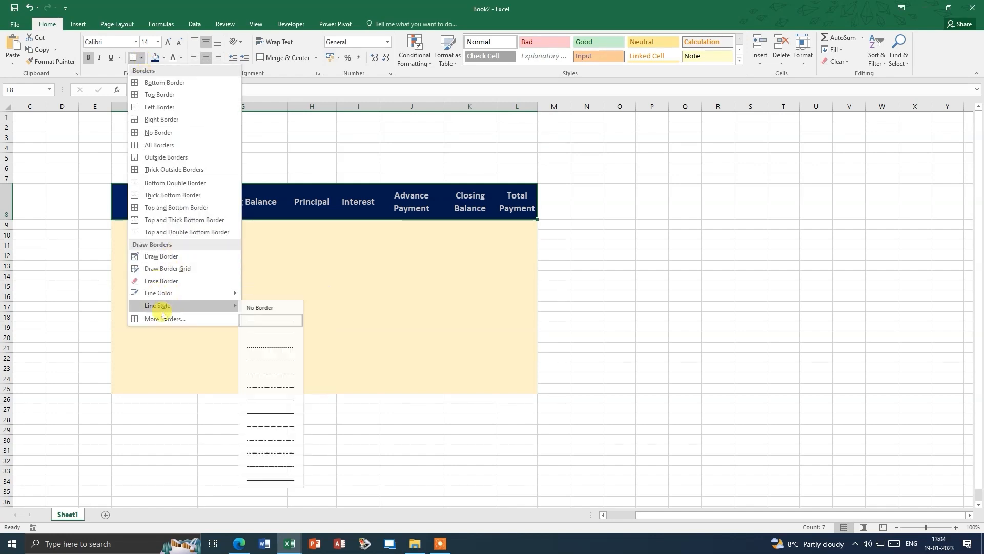
left_click(161, 318)
left_click(591, 156)
left_click(619, 158)
left_click(491, 234)
left_click(467, 267)
left_click(649, 332)
left_click_drag(160, 195, 512, 206)
left_click(133, 58)
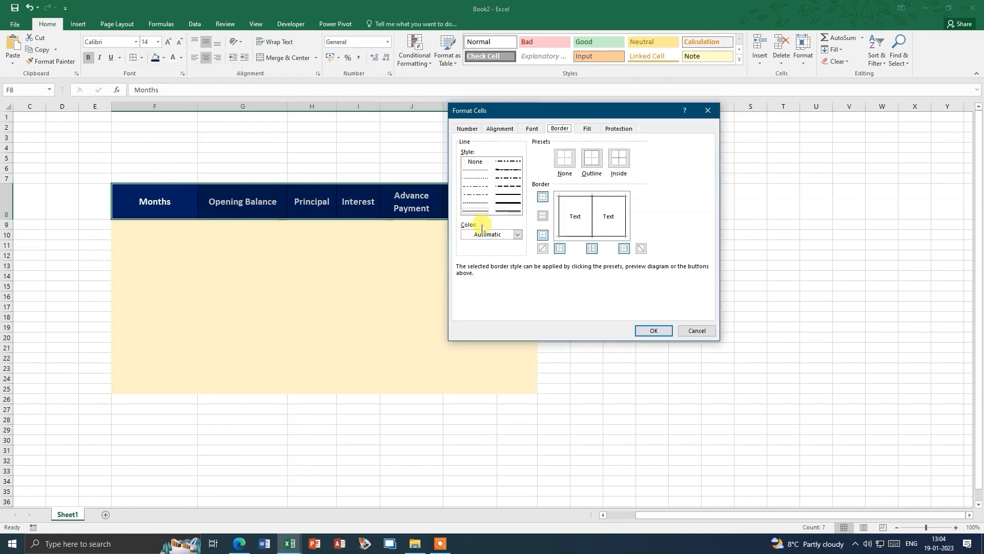
left_click(653, 331)
Step: Apply light gray outline and inside borders to the table body from row 9 down in columns F to L
left_click_drag(154, 225, 204, 132)
left_click(134, 57)
left_click(514, 235)
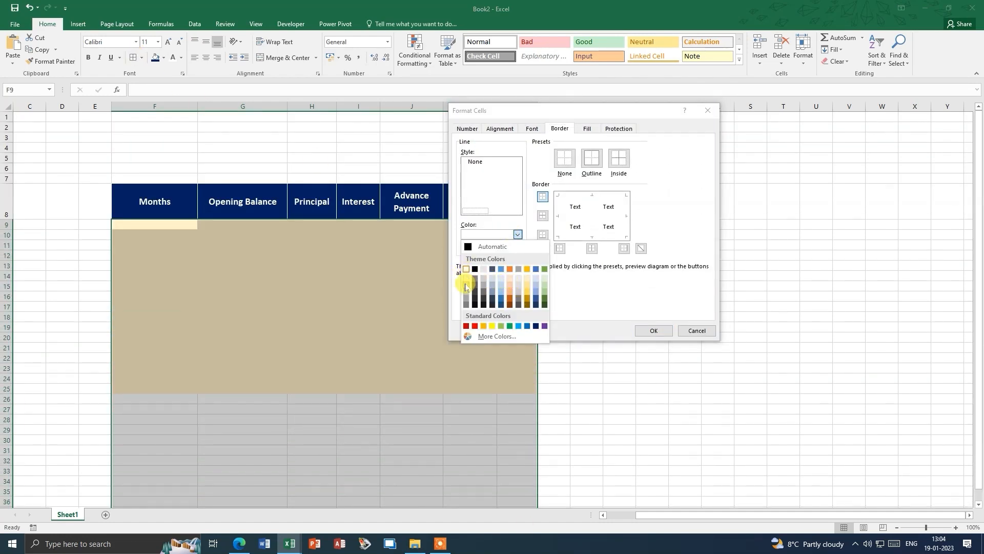
left_click(465, 287)
left_click(591, 158)
left_click(654, 330)
Step: Fill the whole table body below the headings with light gold
left_click(163, 57)
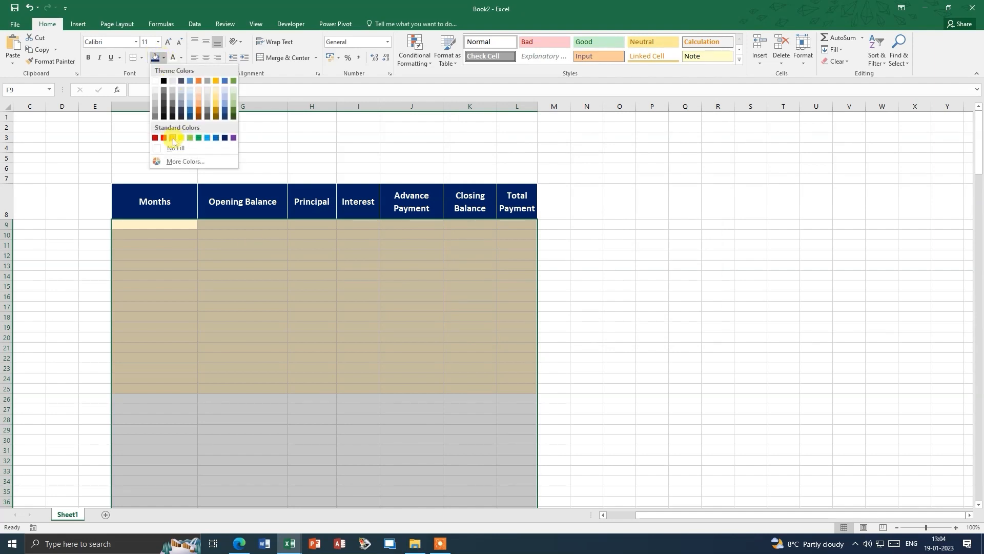
left_click(216, 90)
left_click(242, 275)
Step: Increase the font size of the table body F9:L230 to 14
left_click_drag(152, 228, 522, 485)
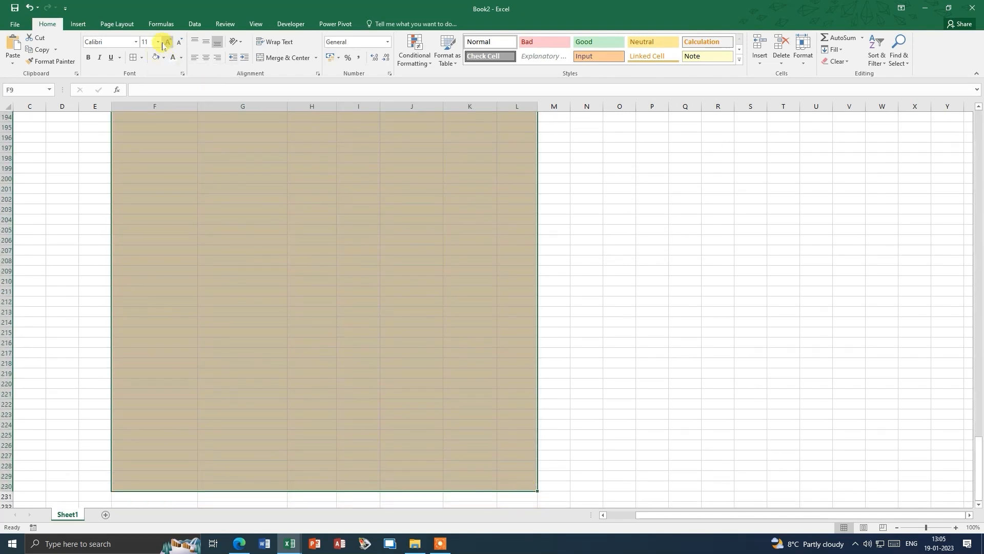
left_click(168, 42)
left_click(167, 42)
left_click(186, 227)
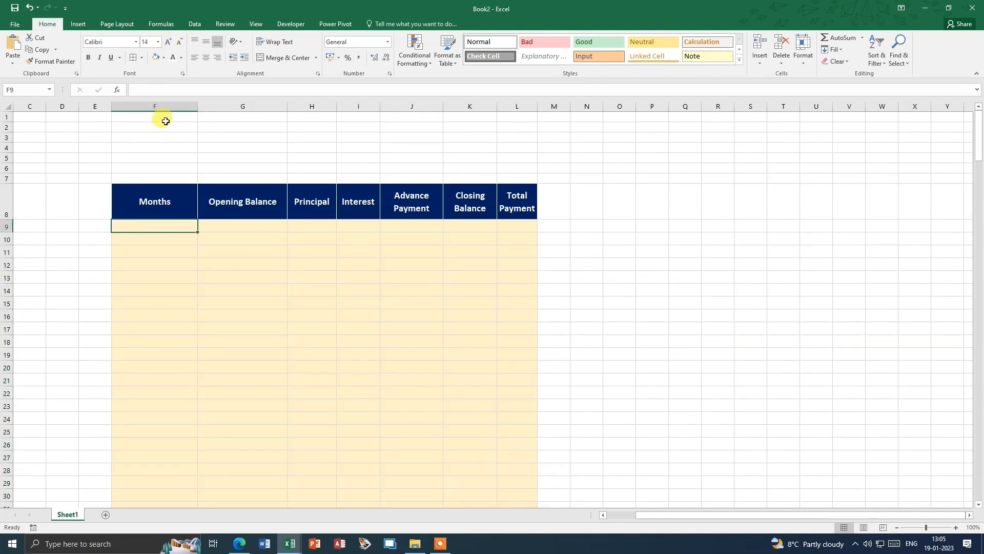
Step: Enter the labels Input Value, Loan Amount, File Charge and Insurance in cells F1 to F4
left_click_drag(166, 121, 208, 125)
type("Input Value")
key("Down")
type("Loan Amount")
key("Return")
type("File Charge")
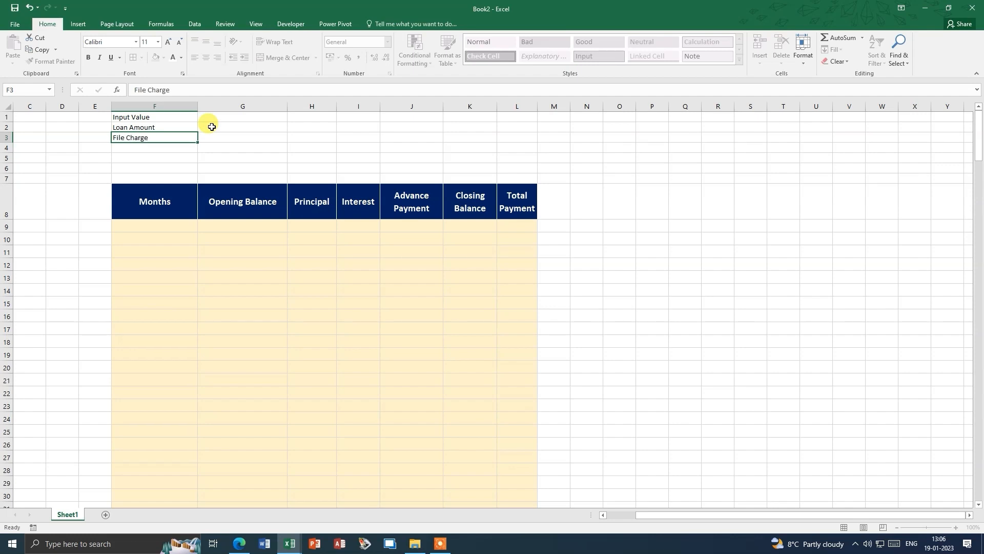
key("Down")
type("I")
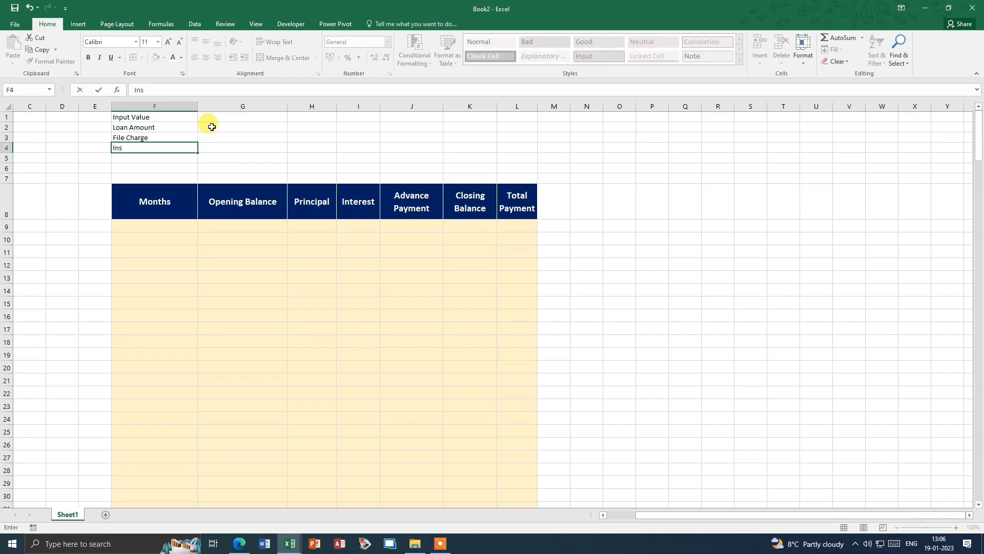
key("Return")
Step: Enter the labels Total Loan, Intrest Rate and Months in cells F5 to F7
type("Total Loan")
key("Return")
type("Intrest Rate")
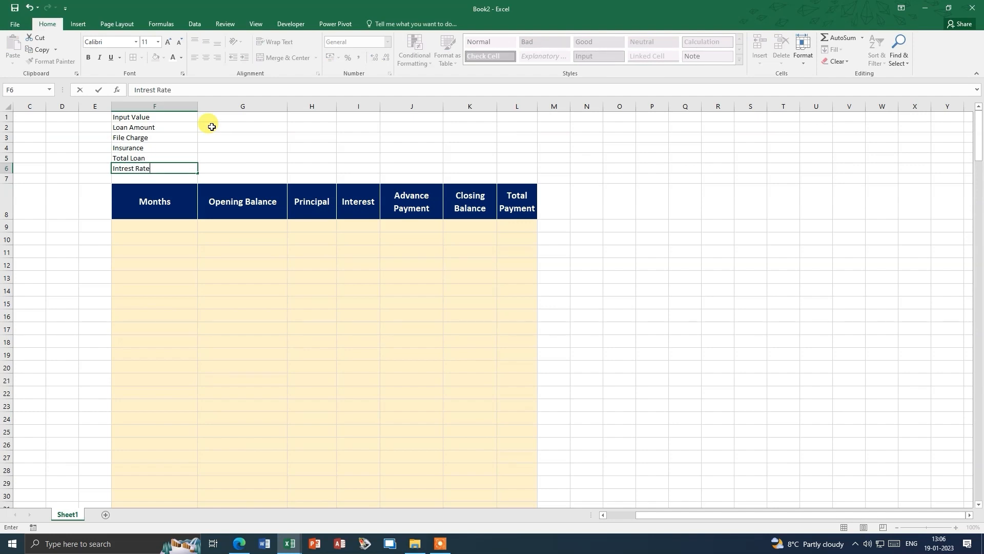
key("Return")
type("Months")
key("Return")
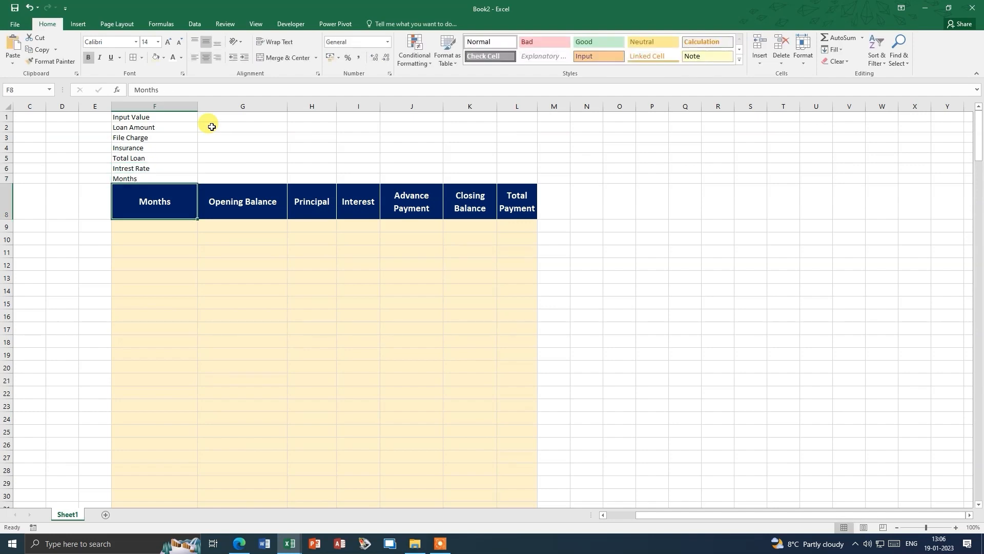
Step: Insert two blank rows above the table's heading row 8
left_click(6, 202)
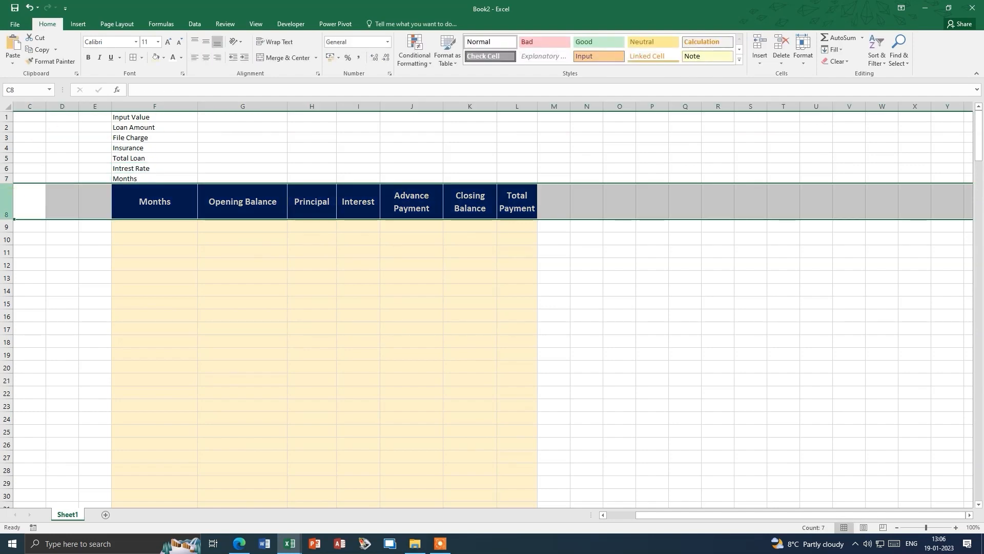
key("ctrl+plus")
key("ctrl+plus")
left_click(147, 260)
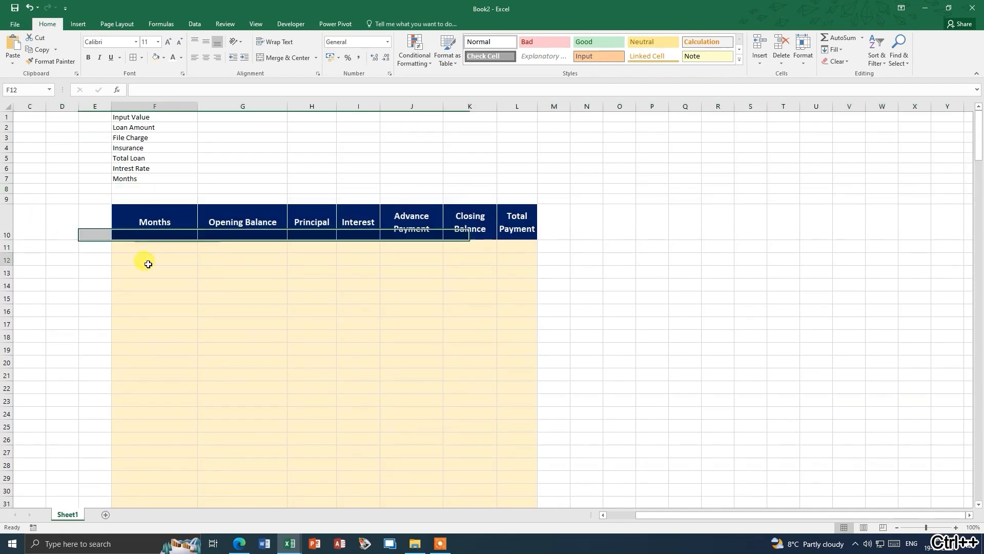
Step: Insert a blank row above the Input Value label in row 1
left_click(7, 117)
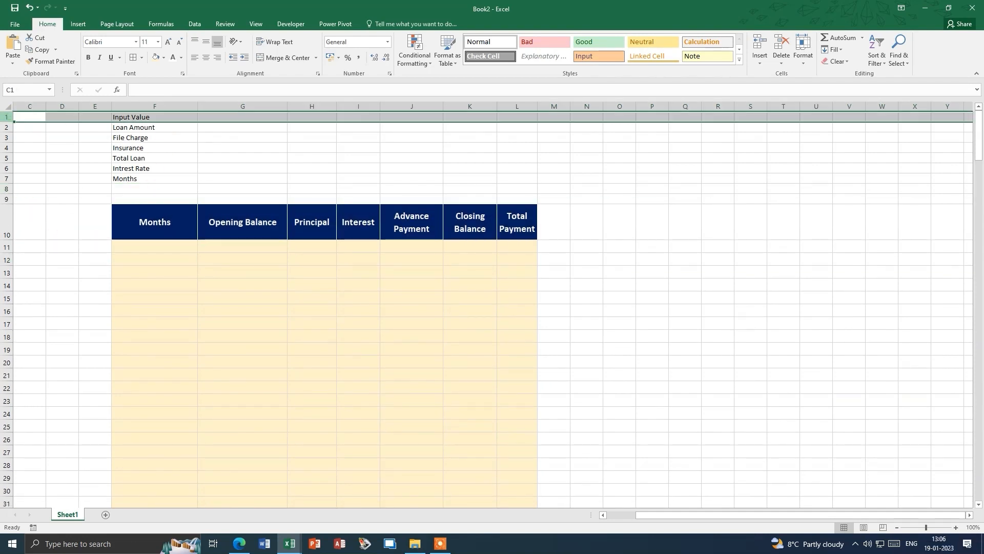
key("ctrl+plus")
left_click(273, 127)
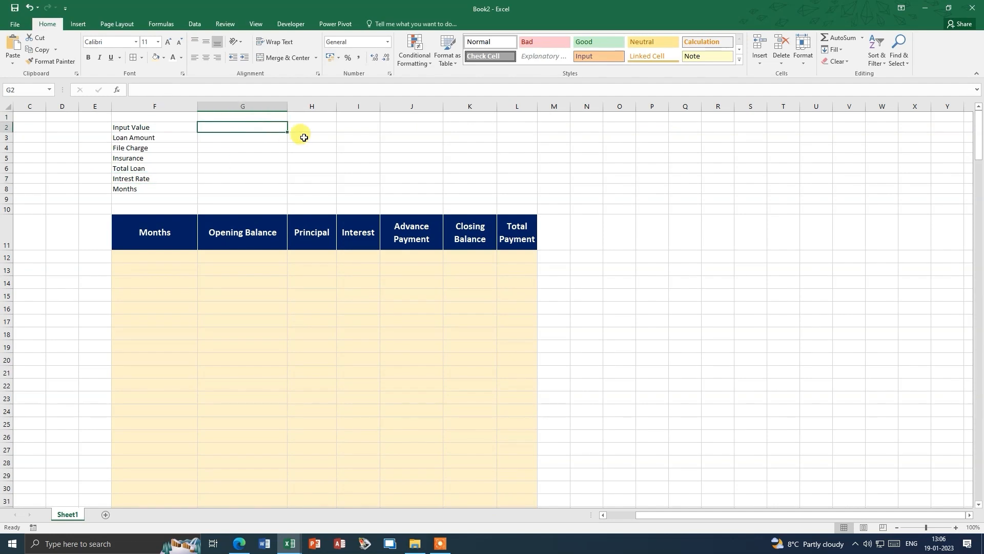
left_click(363, 136)
left_click(363, 127)
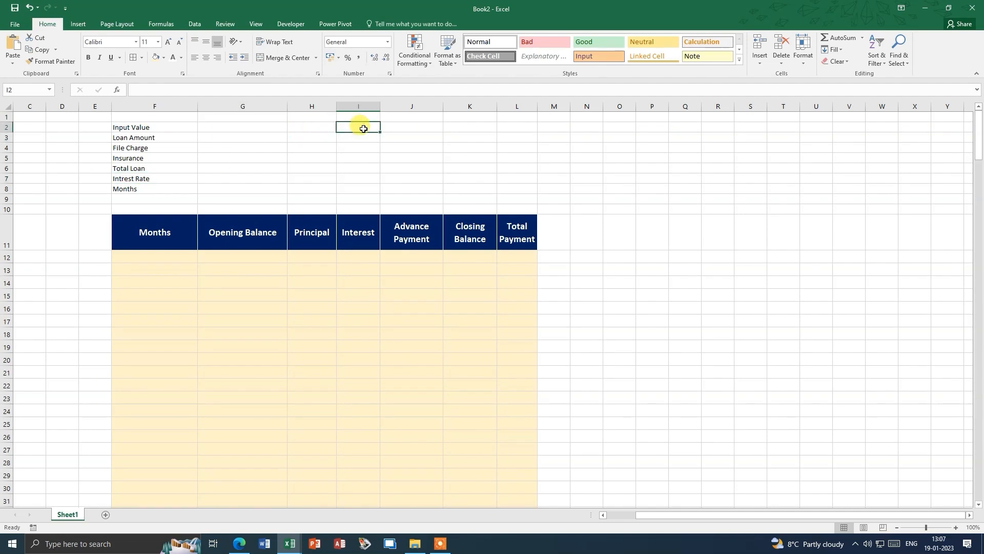
Step: Merge the cells across each row in I2:J9 and K3:L9
left_click_drag(364, 127, 394, 198)
left_click(316, 58)
left_click(298, 83)
left_click(355, 139)
left_click_drag(468, 139, 514, 197)
left_click(316, 58)
left_click(297, 83)
left_click(373, 145)
left_click(372, 128)
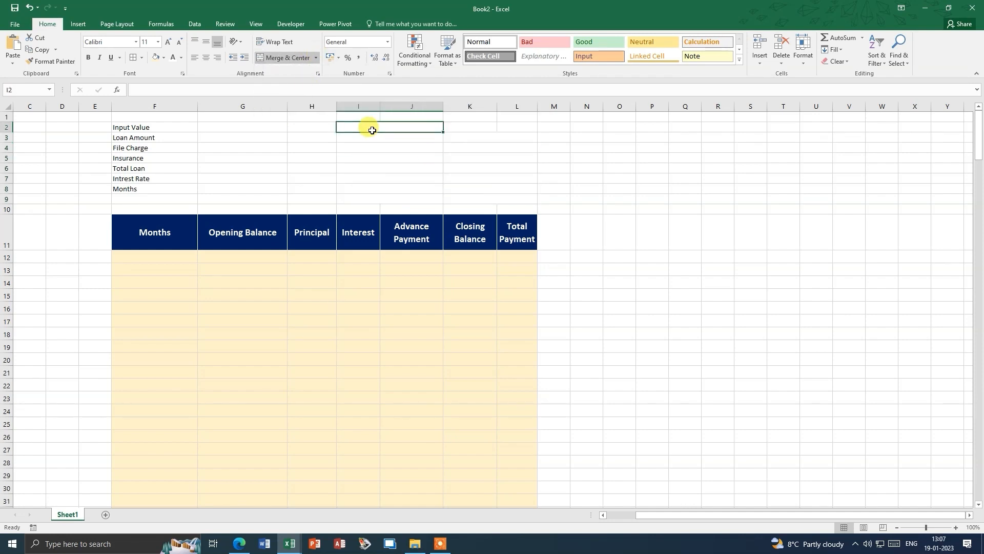
Step: Enter Total Monthly Payment, Total Payment and Total Intrest Paid in I2, I4 and I6, and move the labels down one row
type("Total Monthly Payment")
key("Return")
key("Return")
type("Total Payment")
key("Return")
key("Return")
type("Total Intrest Paid")
left_click_drag(372, 129, 369, 185)
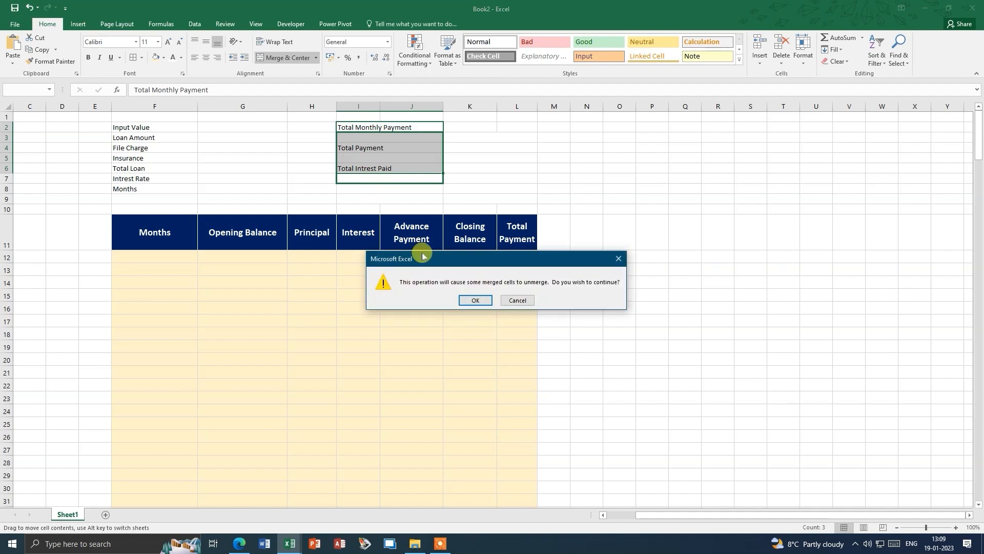
left_click(470, 301)
Step: Merge and centre the heading cells I2:L2 and F2:G2
left_click(346, 127)
left_click_drag(346, 128, 402, 127)
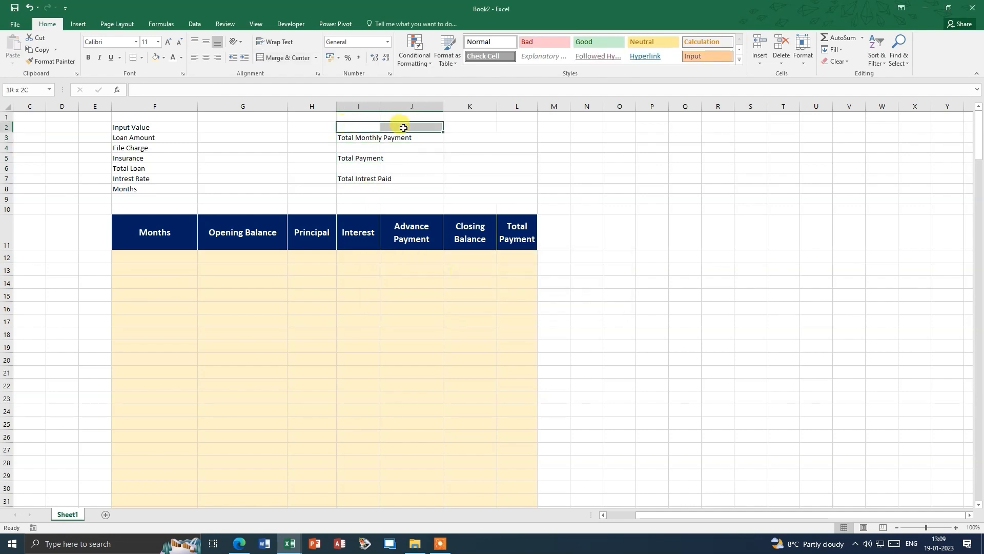
left_click(287, 57)
left_click_drag(361, 127, 508, 125)
left_click(285, 57)
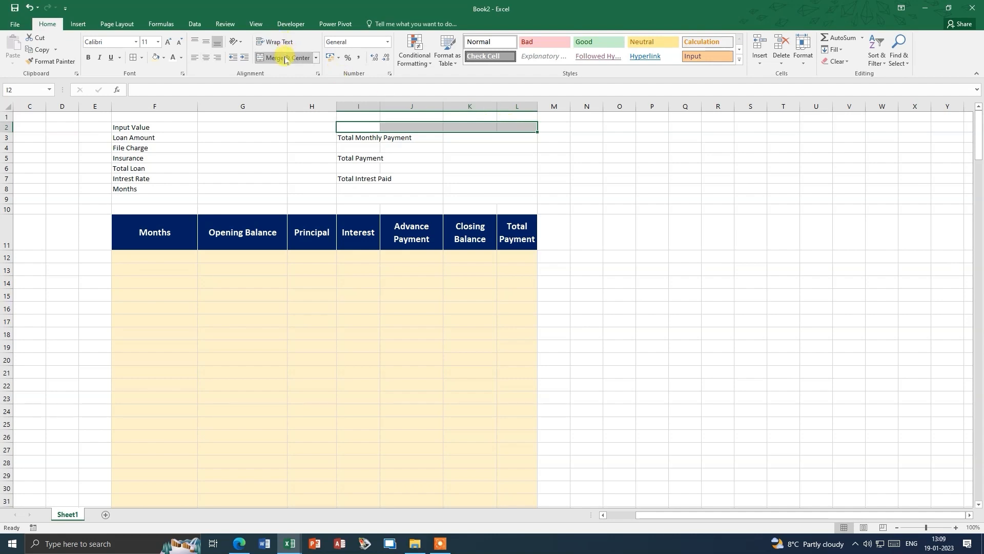
left_click(285, 58)
left_click_drag(138, 129, 224, 127)
left_click(285, 57)
Step: Enter the heading Results in the merged cell I2
left_click(351, 128)
type("Results")
key("Return")
Step: Make the Input Value and Results headings bold at font size 20
left_click_drag(225, 123, 373, 125)
left_click(168, 41)
left_click(168, 42)
left_click(88, 58)
Step: Increase the font size of the labels in F3:L8 to 14
left_click_drag(136, 145, 528, 197)
left_click(166, 46)
left_click(165, 46)
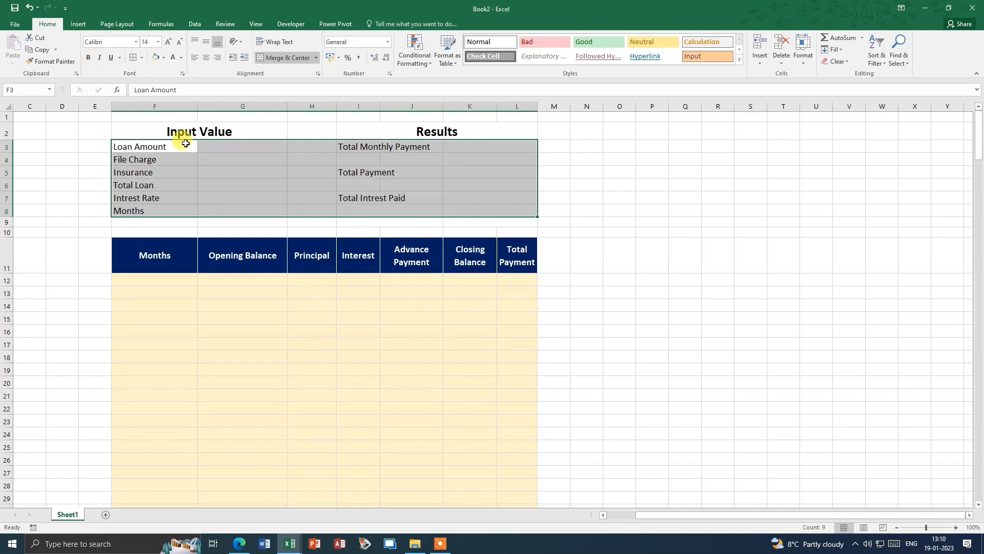
left_click(213, 153)
left_click(356, 149)
Step: Fill the input section F2:G9 with light gold
left_click_drag(145, 132, 244, 219)
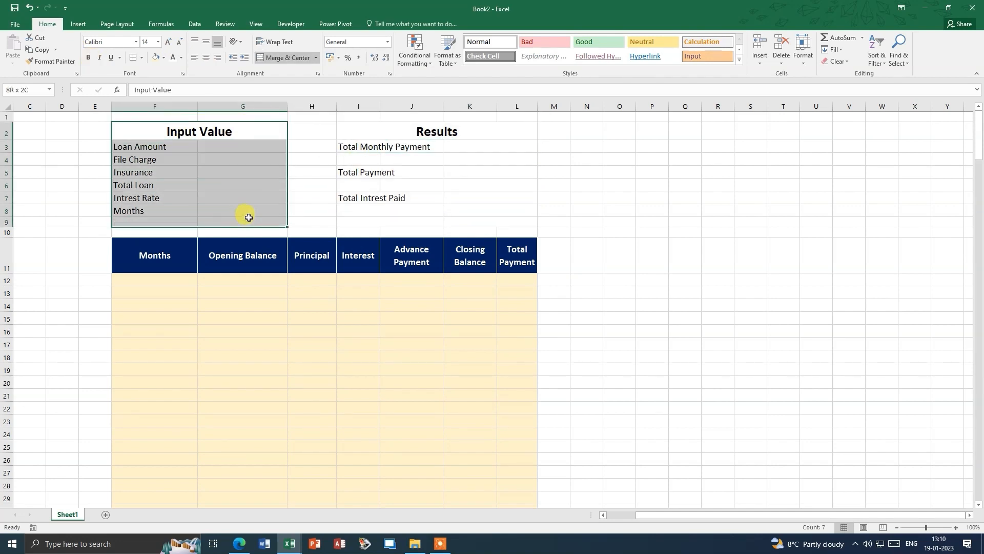
left_click(155, 58)
left_click(181, 57)
left_click(191, 146)
left_click(181, 58)
left_click(208, 92)
left_click(183, 133)
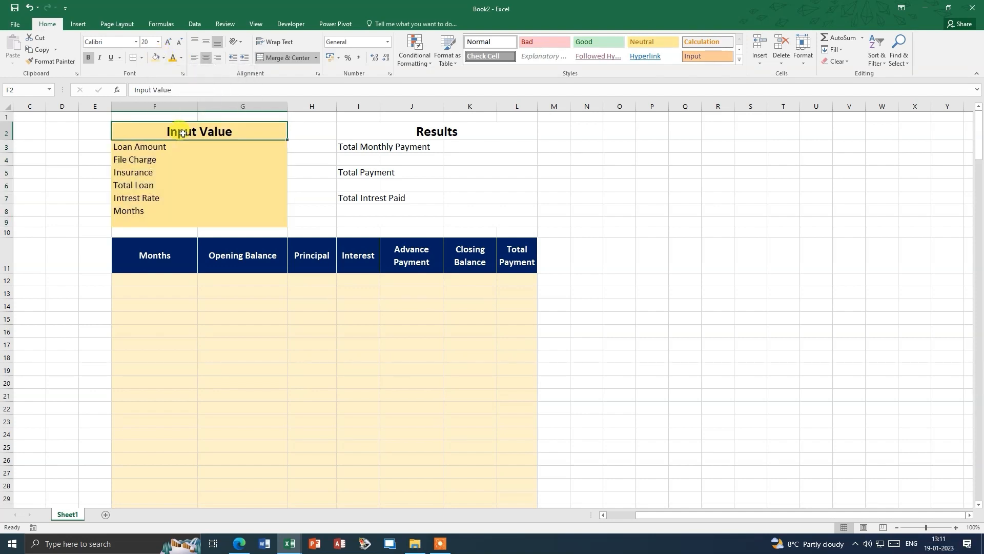
Step: Copy the Months heading's formatting to the Input Value heading, and restore its merged, centred cells F2:G2 and font size 20
left_click(154, 255)
left_click(51, 61)
left_click(181, 130)
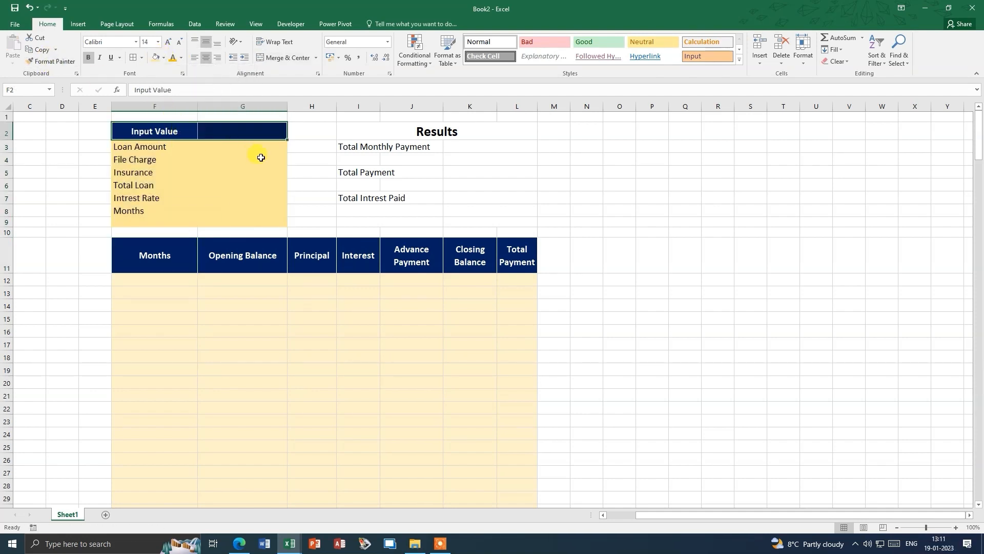
left_click(263, 160)
left_click_drag(176, 129, 207, 125)
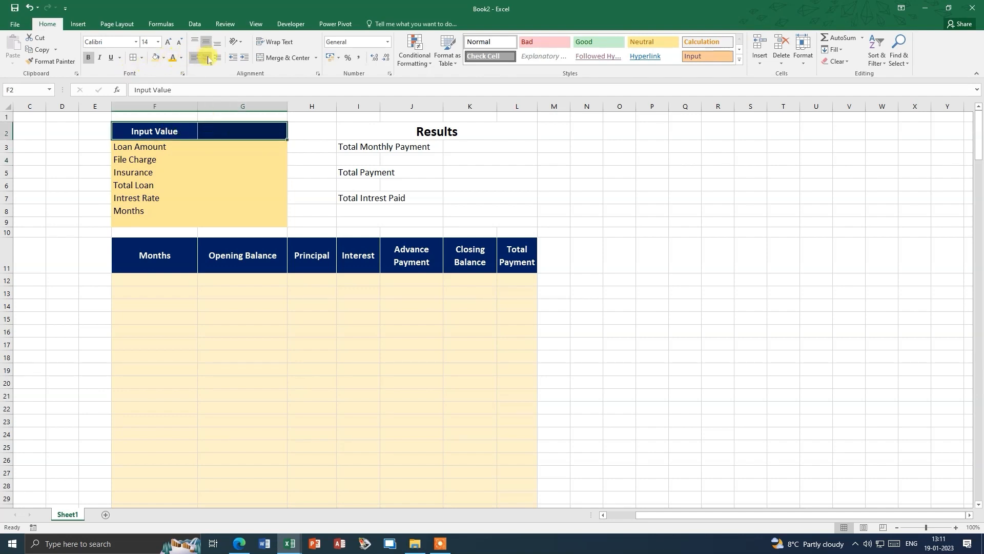
left_click(286, 57)
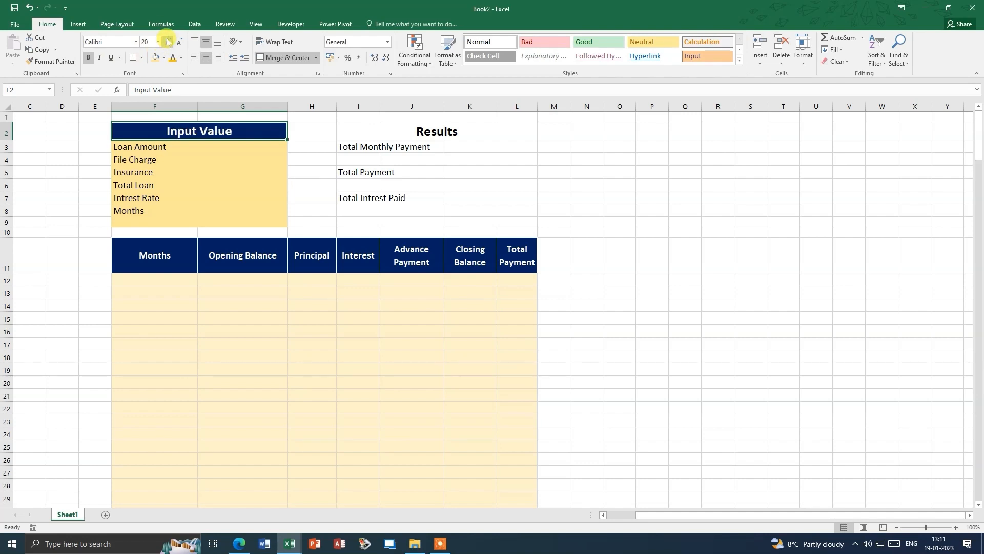
Step: Match the Results heading's formatting to the Input Value heading and fill the results block I3:L9 with light gold
left_click(382, 128)
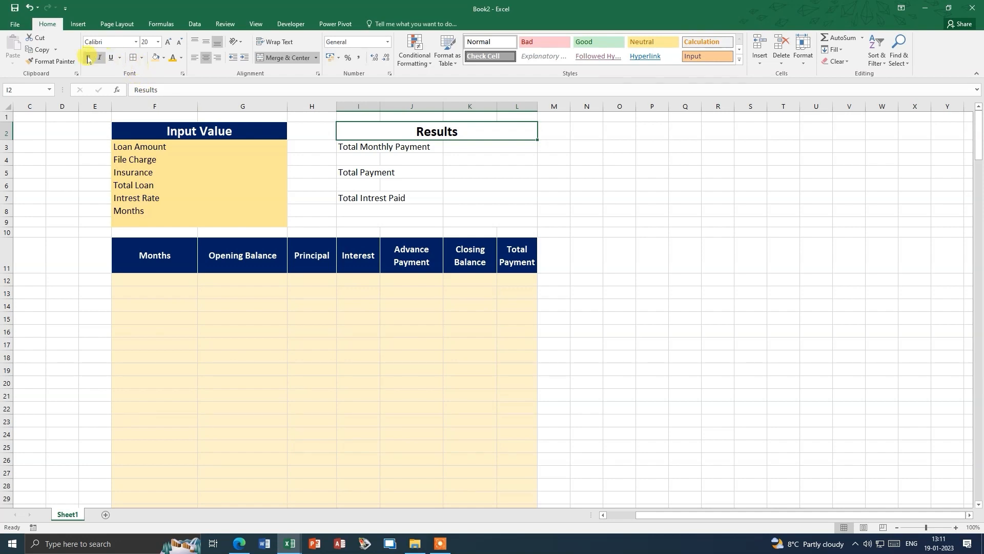
left_click(55, 61)
left_click(145, 155)
left_click(159, 190)
left_click(160, 147)
left_click_drag(369, 147, 476, 147)
left_click(156, 58)
Step: Add outline and inside borders to the input cells F3:G9 and the Total Monthly Payment row I3:L3
left_click(375, 173)
left_click(142, 58)
left_click(170, 326)
left_click(592, 159)
left_click(618, 159)
left_click(645, 330)
Step: Add all borders to the Total Payment row I5:L5 and the Total Intrest Paid row I7:L7
left_click_drag(373, 173, 484, 174)
left_click(142, 58)
left_click(391, 183)
left_click(142, 58)
left_click(159, 143)
left_click_drag(372, 198, 482, 198)
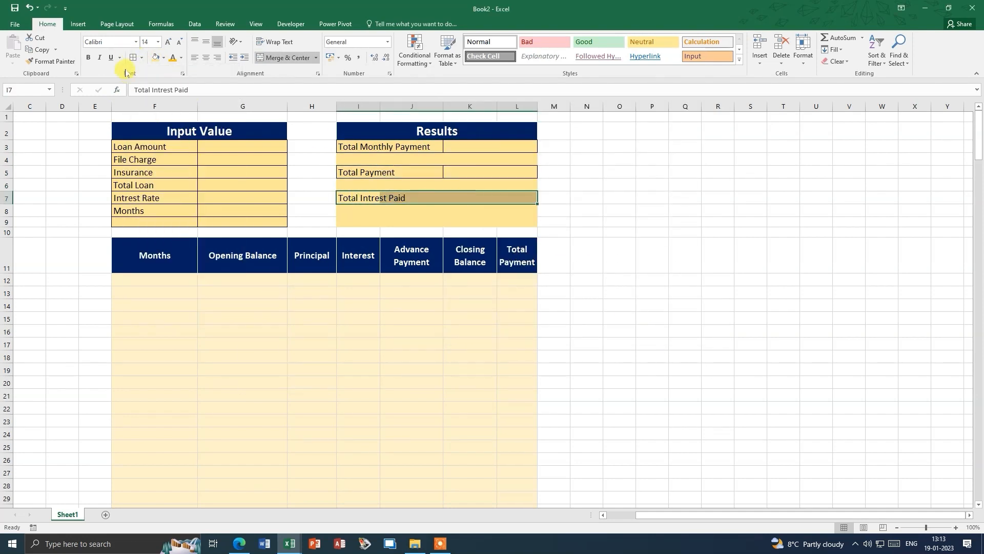
left_click(134, 58)
left_click(410, 305)
Step: Remove the borders from the empty cells F9:G9 below Months
left_click_drag(154, 221, 241, 221)
left_click(142, 58)
left_click(157, 131)
left_click(94, 229)
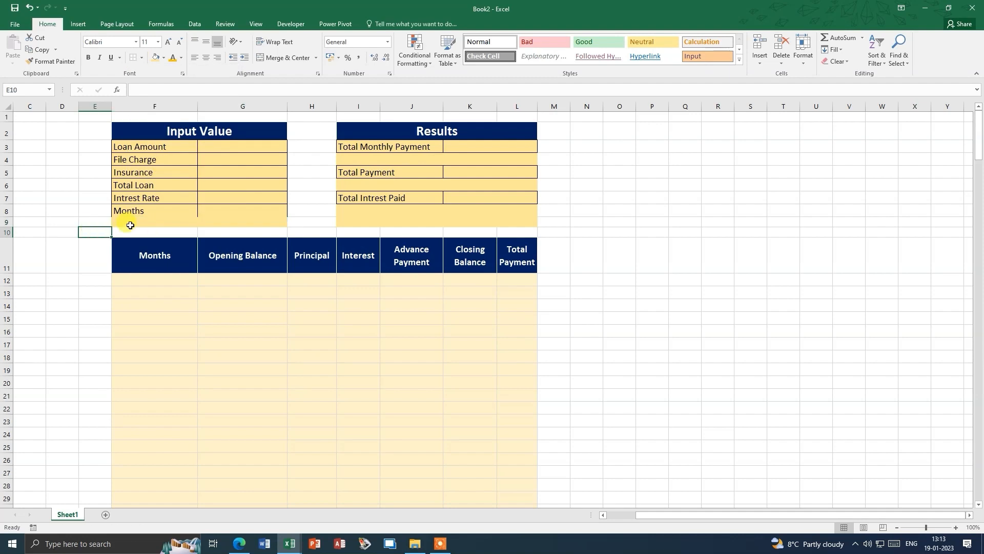
Step: Fill the spacer cells F9:L10 and the empty results row I8:L8 with dark blue
left_click_drag(138, 224, 514, 231)
left_click(164, 58)
left_click(225, 137)
left_click(381, 209)
left_click_drag(446, 213, 514, 211)
left_click(155, 58)
left_click(358, 305)
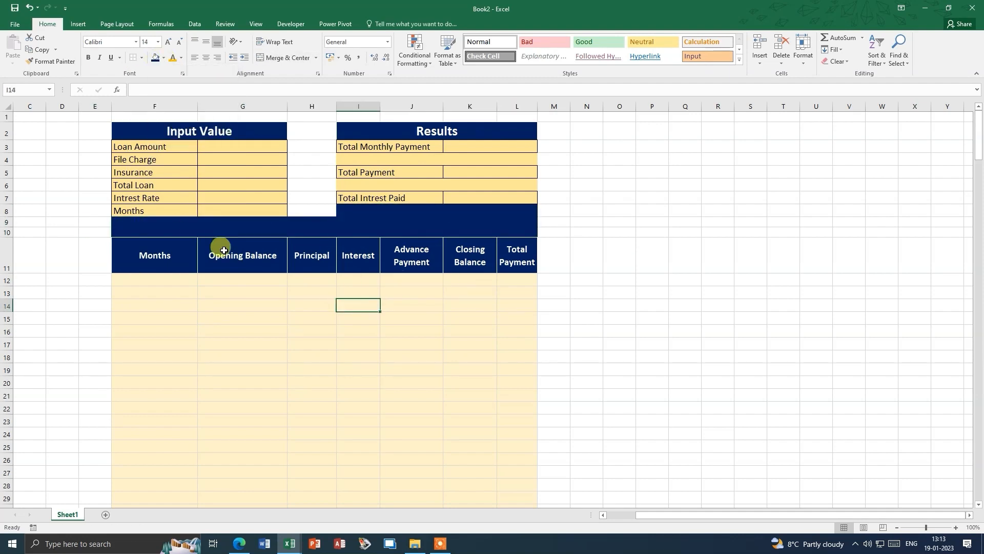
Step: Apply a white outline border around the results block I3:L7
left_click_drag(376, 147, 512, 197)
left_click(143, 58)
left_click(164, 318)
left_click(518, 234)
left_click(474, 271)
left_click(517, 234)
left_click(466, 270)
left_click(592, 158)
left_click(653, 331)
left_click_drag(147, 146, 253, 211)
left_click(134, 58)
left_click(690, 331)
left_click(390, 148)
Step: Apply a white outline border around the input block F3:G8
left_click_drag(137, 148, 249, 211)
left_click(142, 58)
left_click(164, 318)
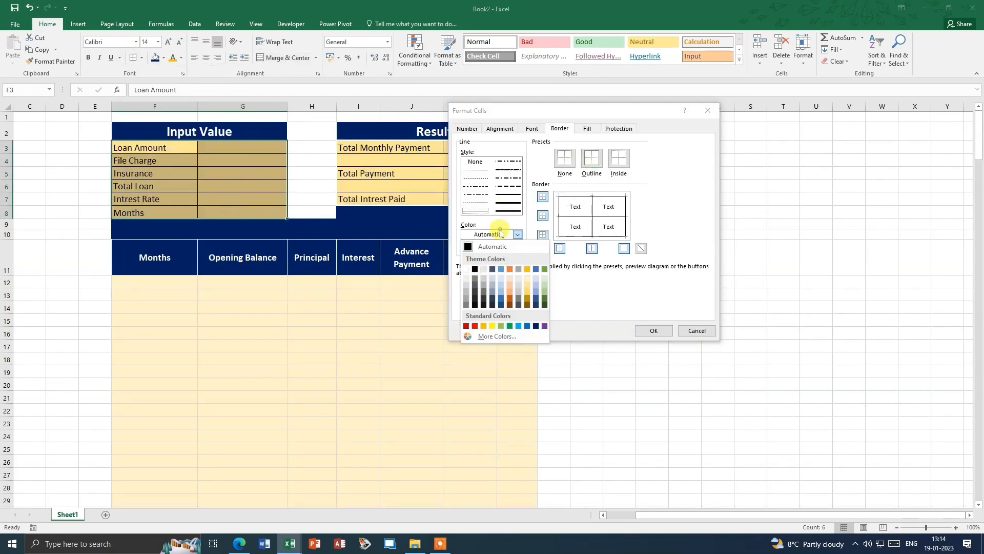
left_click(518, 234)
left_click(463, 269)
left_click(592, 159)
left_click(653, 330)
Step: Fill the gap H2:H8 between the input and results blocks with dark blue
left_click_drag(309, 131, 311, 212)
left_click(155, 58)
left_click(332, 335)
Step: Fill columns E and M with dark blue and narrow both columns
left_click(95, 107)
left_click(156, 58)
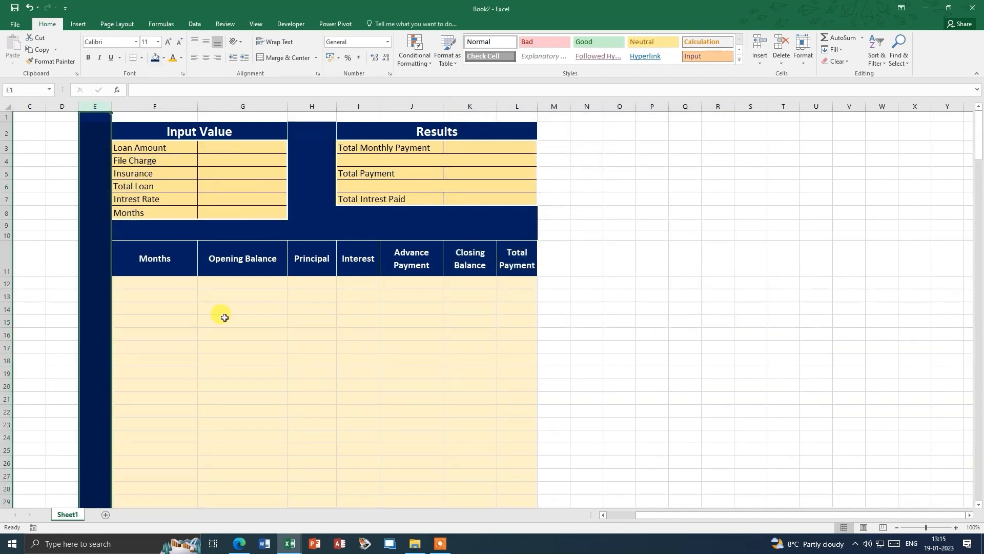
left_click(105, 285)
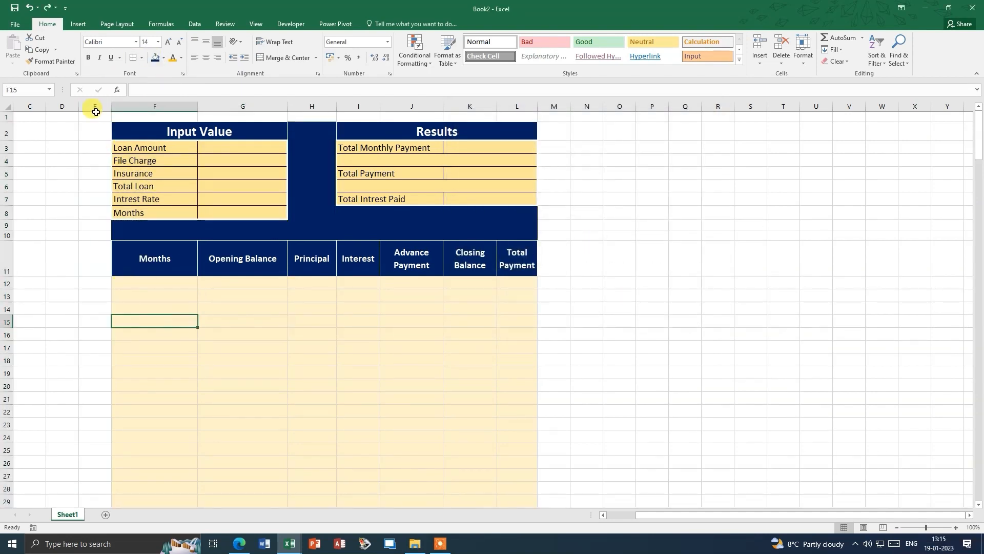
left_click_drag(94, 105, 117, 105)
left_click(237, 345)
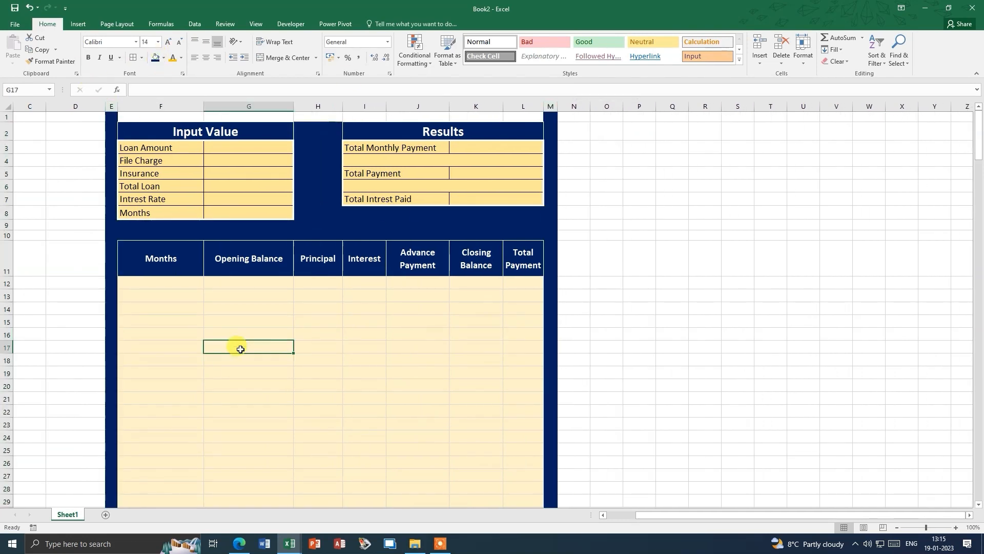
Step: Undo the dark blue fills of columns E and M and the narrowing of column M
left_click_drag(106, 106, 121, 105)
key("ctrl+z")
key("ctrl+z")
key("ctrl+z")
key("ctrl+z")
key("ctrl+z")
Step: Add a thick outline border around the payment schedule table
left_click_drag(144, 244, 508, 489)
left_click(391, 374)
left_click(142, 58)
left_click(160, 321)
left_click(508, 203)
left_click(591, 159)
left_click(654, 332)
left_click(298, 351)
Step: Remove the borders from the dark blue spacer rows F9:L10
left_click_drag(169, 225, 492, 237)
left_click(142, 58)
left_click(160, 130)
left_click(246, 346)
left_click_drag(147, 226, 492, 234)
left_click(142, 58)
left_click(159, 131)
left_click(314, 320)
Step: Set the border line colour to white and draw a border around the table's heading row F11:L11
left_click_drag(166, 262, 513, 260)
left_click(142, 58)
mouse_move(230, 292)
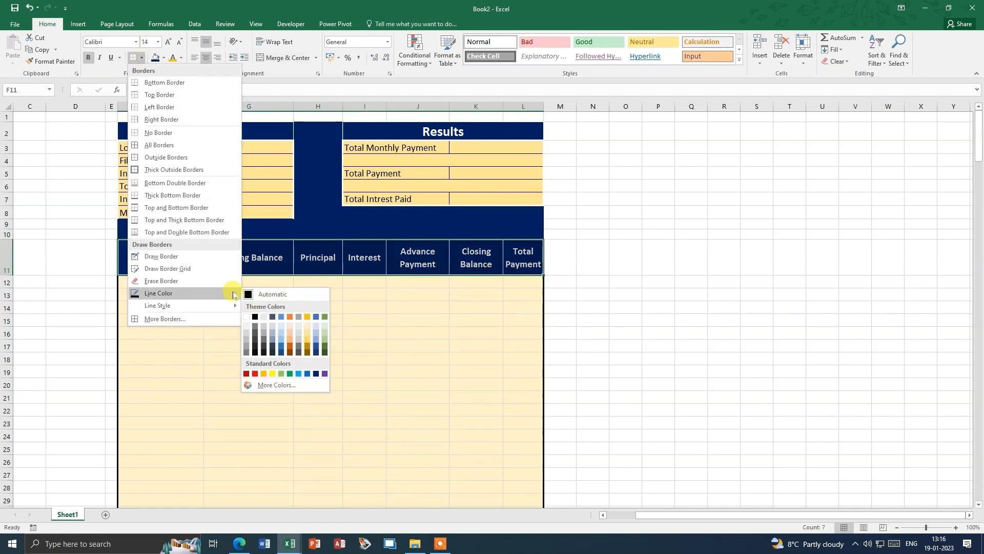
left_click(247, 317)
left_click_drag(146, 247, 515, 249)
key("Escape")
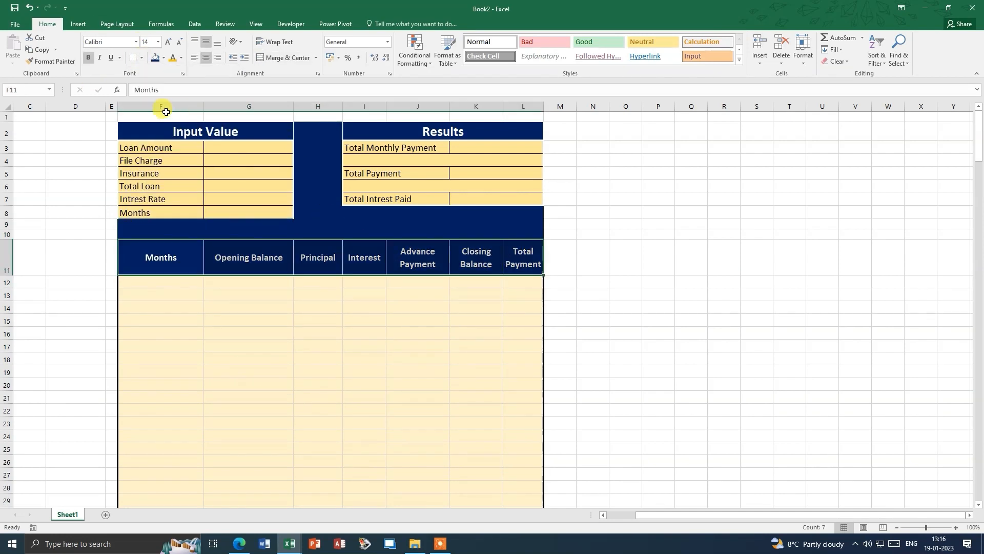
Step: Fill F1:L1 with dark blue, merge and centre it, and enter the title Loan Calculator
left_click_drag(167, 116, 518, 117)
left_click(155, 58)
left_click(284, 57)
type("Loan Calculator")
key("Return")
Step: Enlarge the Loan Calculator title's font and change its colour to white
triple_click(168, 41)
triple_click(168, 41)
triple_click(168, 42)
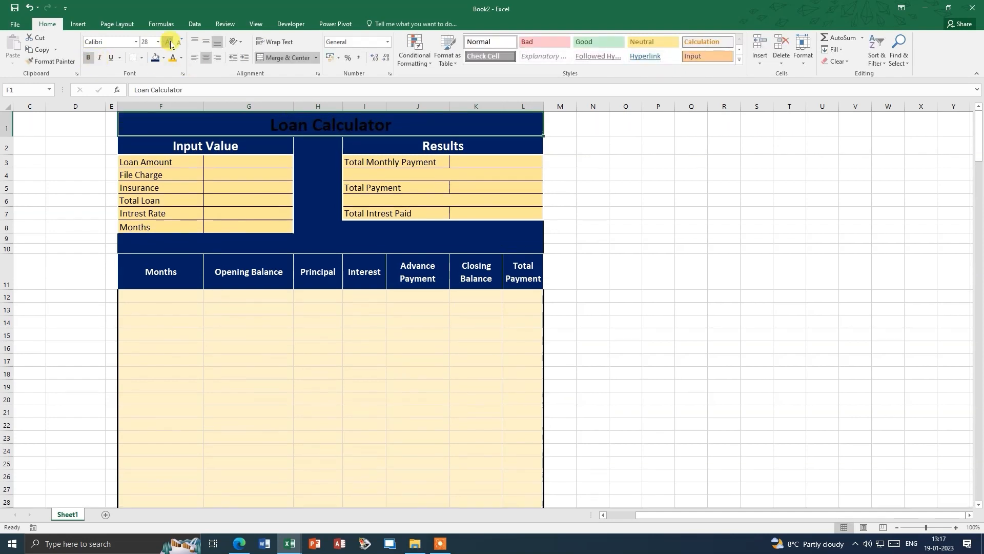
left_click(168, 42)
left_click(174, 58)
left_click(268, 258)
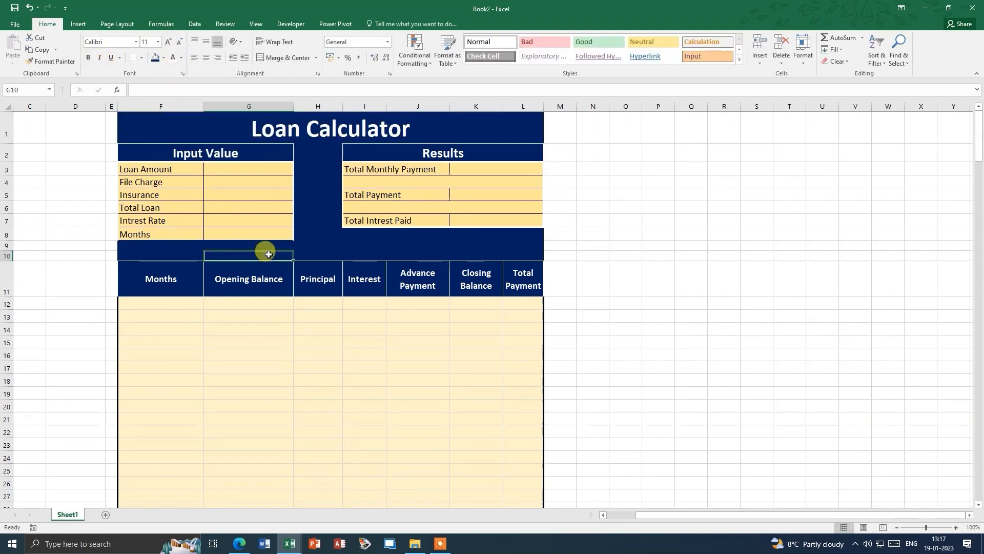
Step: Make the Loan Amount and Total Loan labels and all the labels in the Results section bold
left_click(282, 311)
left_click(159, 170)
left_click(88, 57)
left_click(154, 207)
left_click(88, 58)
left_click(408, 170)
left_click_drag(408, 170, 392, 221)
key("ctrl+b")
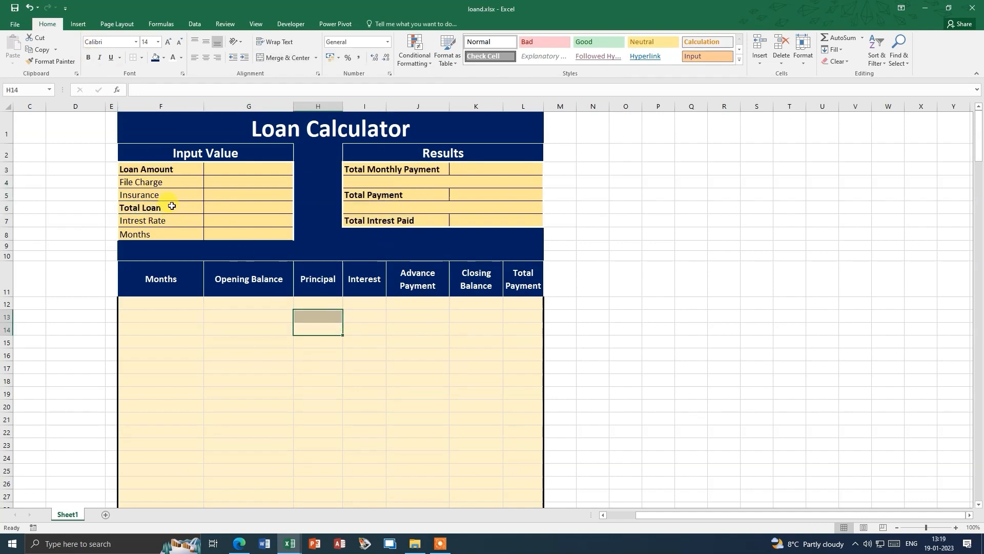
Step: Set the border line colour to white and apply a border to the merged Loan Calculator title cell
left_click(159, 128)
left_click(141, 57)
mouse_move(158, 293)
left_click(255, 316)
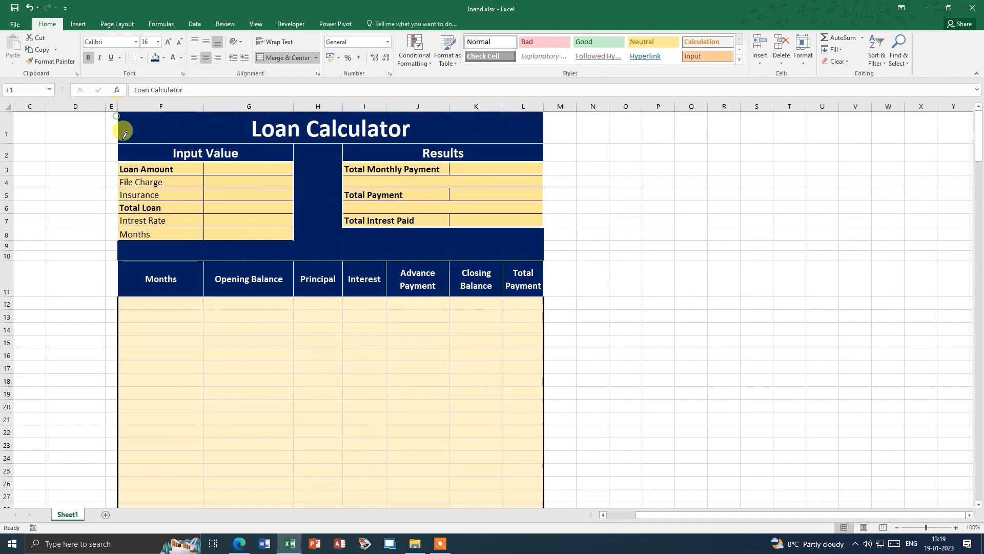
left_click(141, 57)
left_click(151, 95)
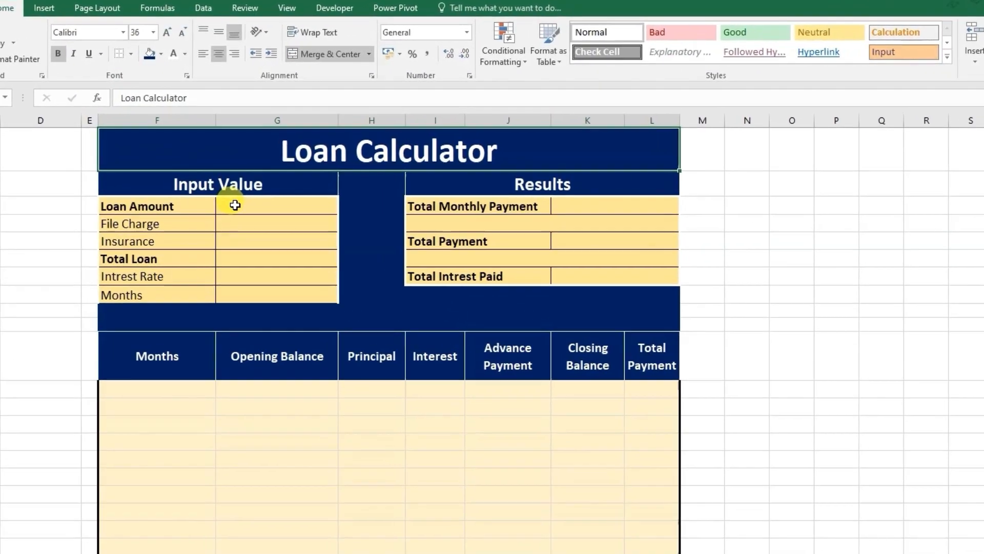
Step: Enter 130000 as the Loan Amount in the input section
left_click(227, 188)
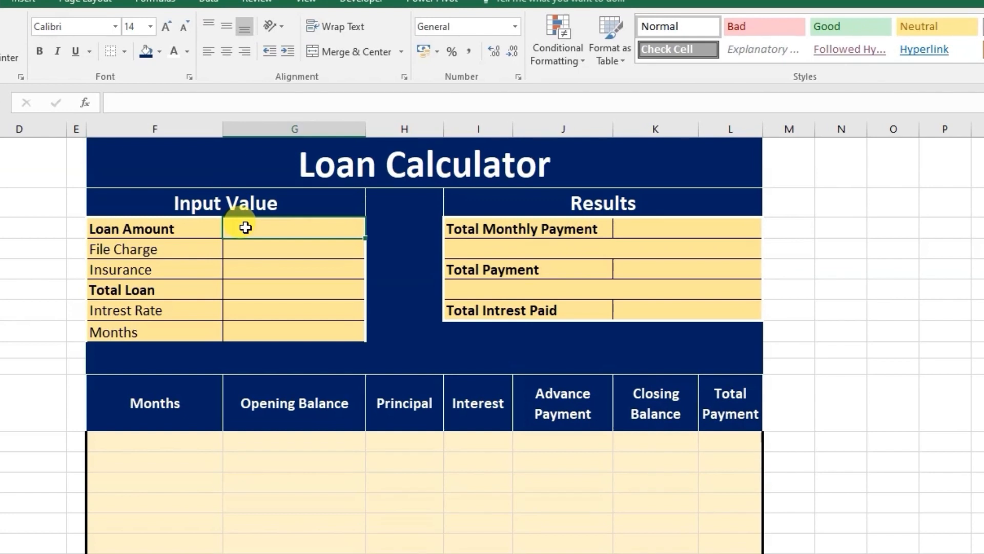
type("130000")
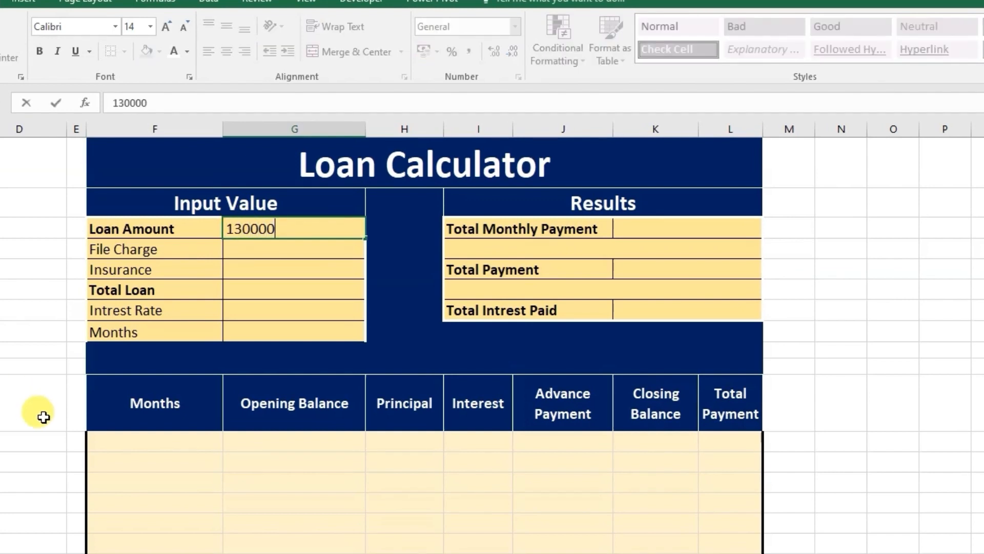
key("Return")
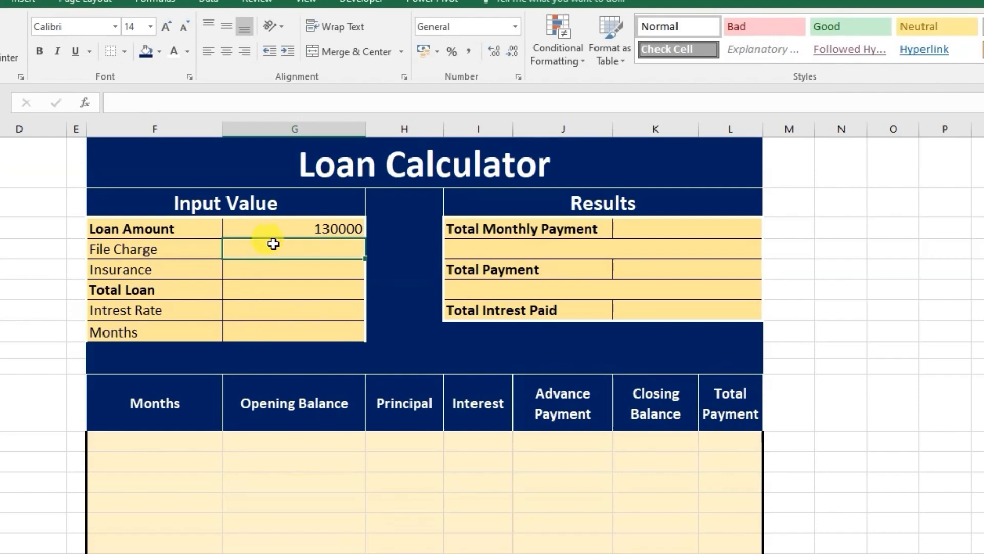
Step: Calculate Total Loan in G6 as the sum of Loan Amount, File Charge and Insurance with =G3+G4+G5
left_click(290, 286)
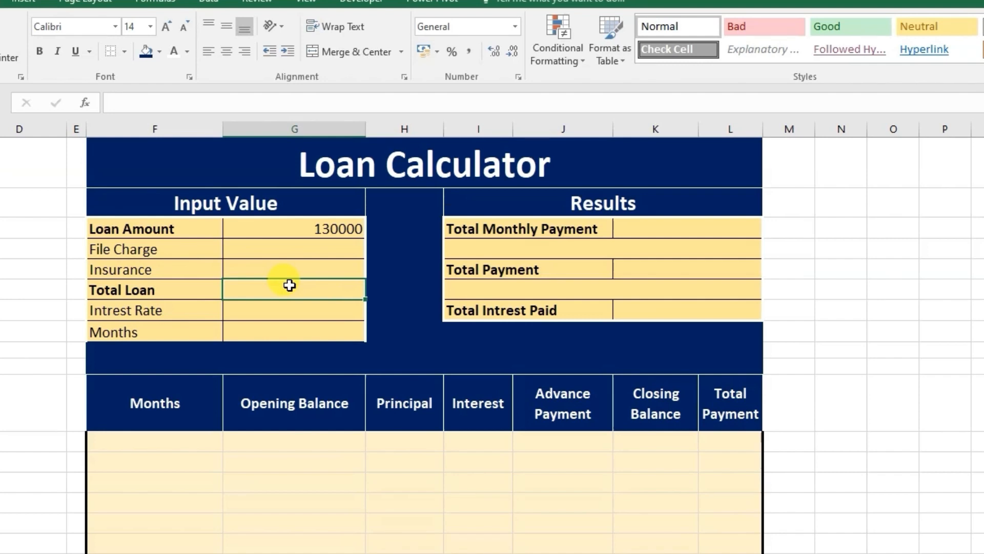
type("=")
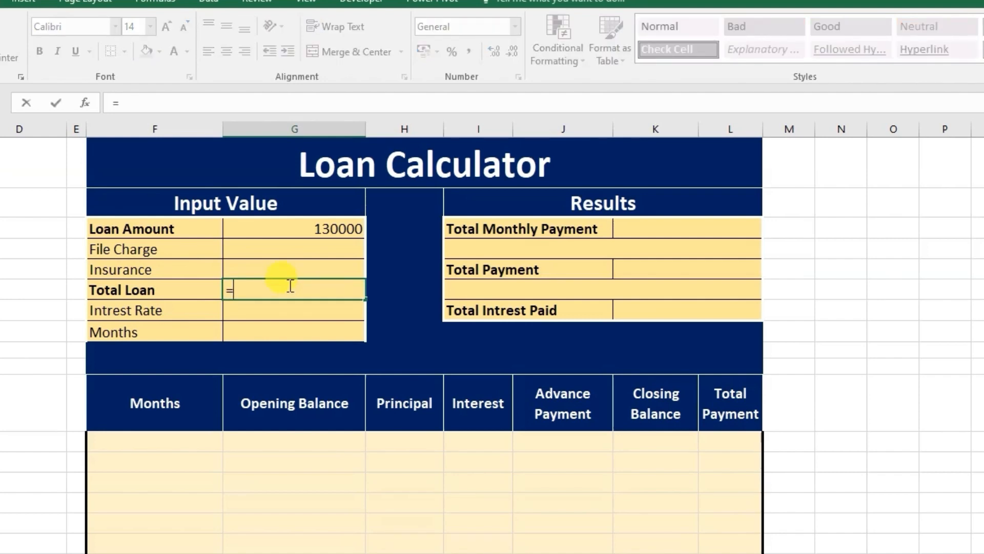
left_click(314, 227)
type("+")
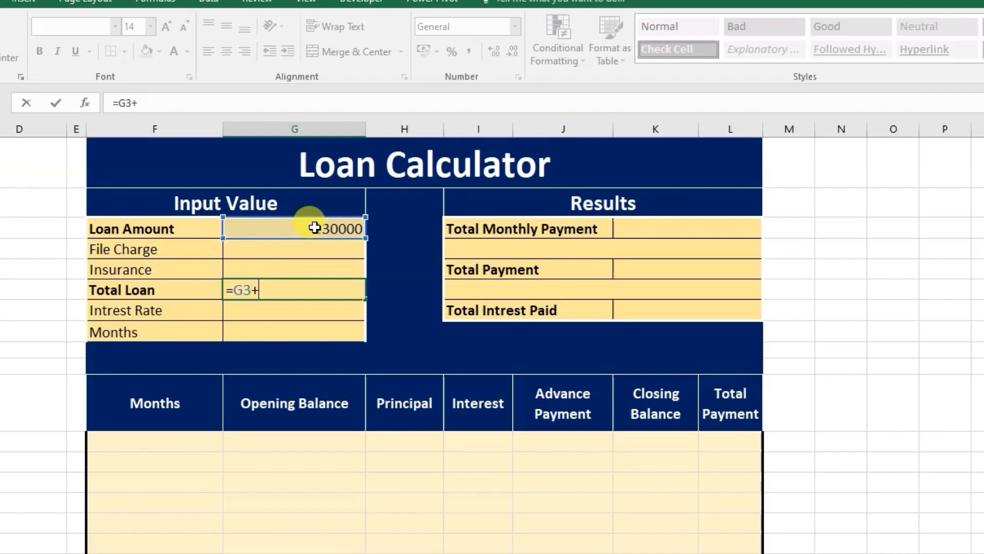
left_click(290, 252)
type("+")
left_click(279, 267)
key("Return")
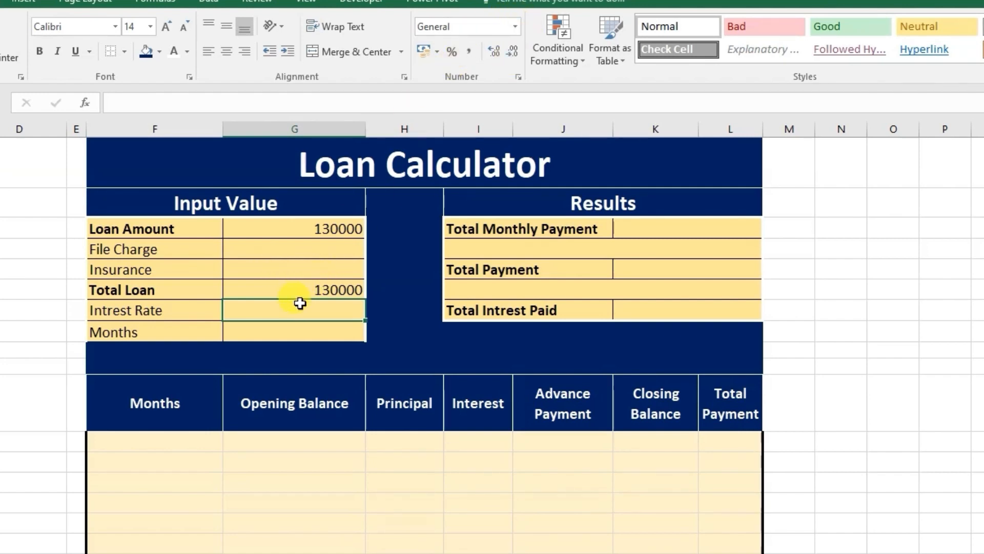
Step: Enter the Intrest Rate as 11.5% in Percentage format and set Months to 12 in the input section
left_click(514, 26)
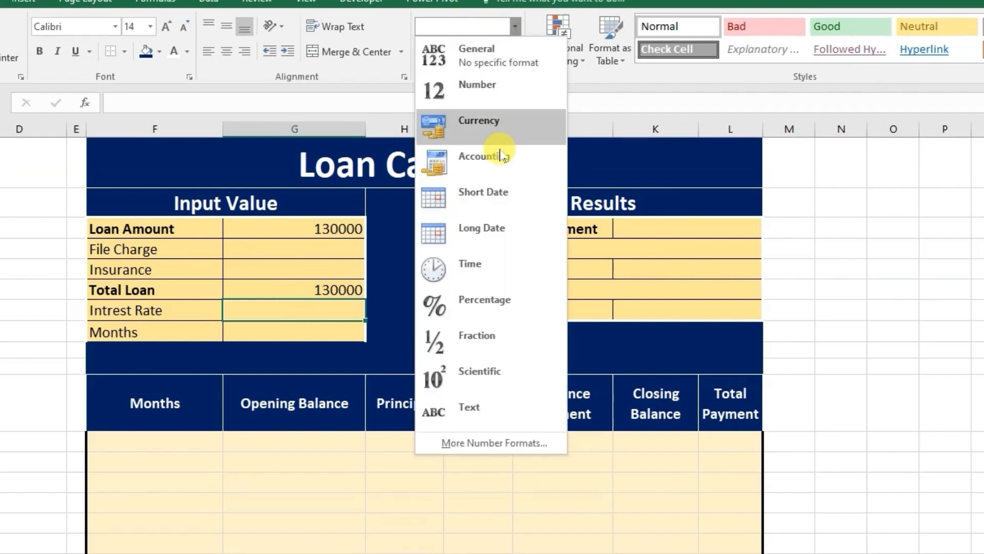
left_click(500, 303)
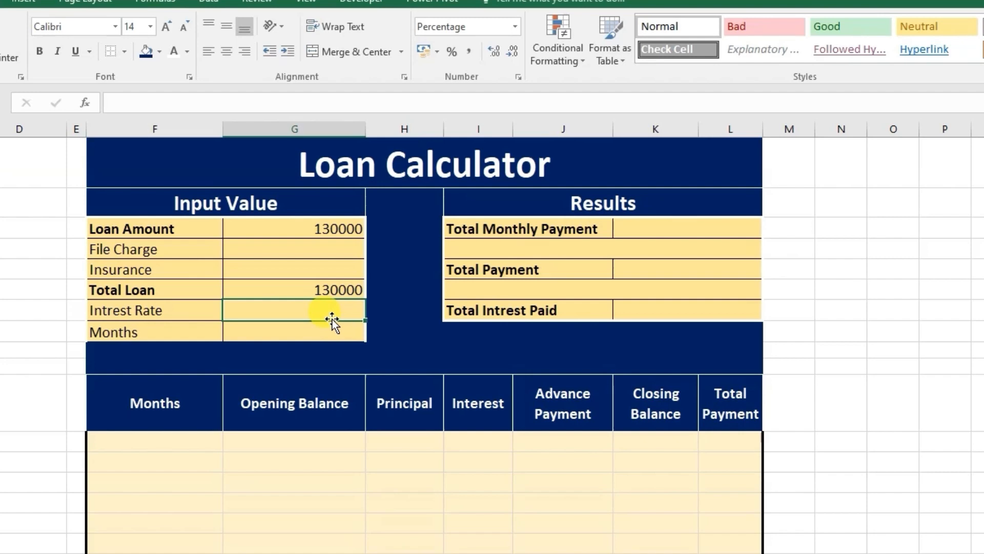
type("11.5")
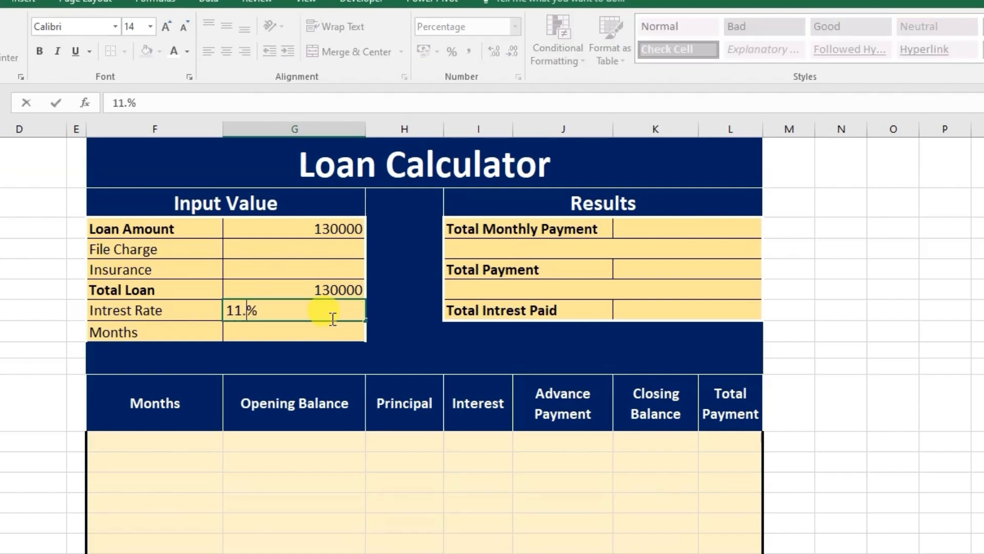
key("Return")
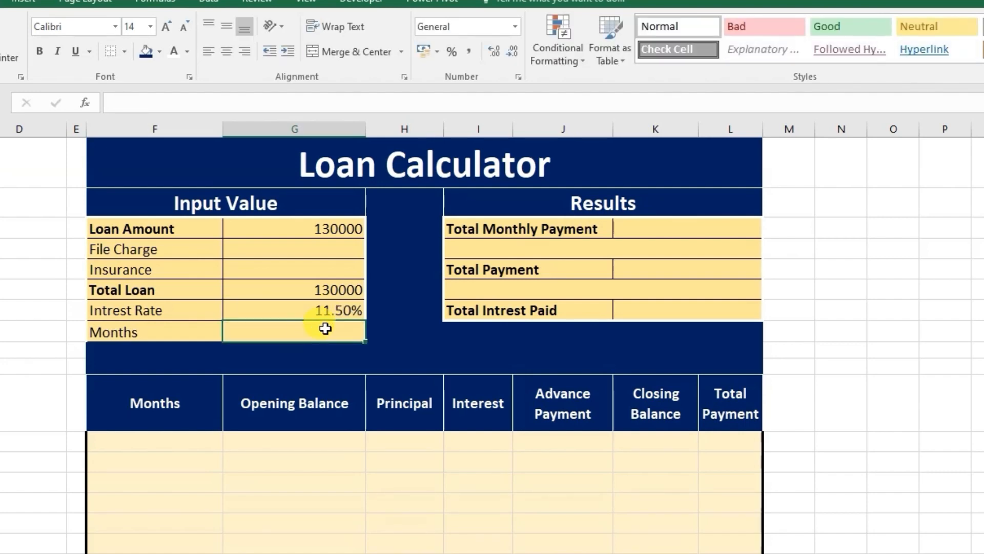
type("12")
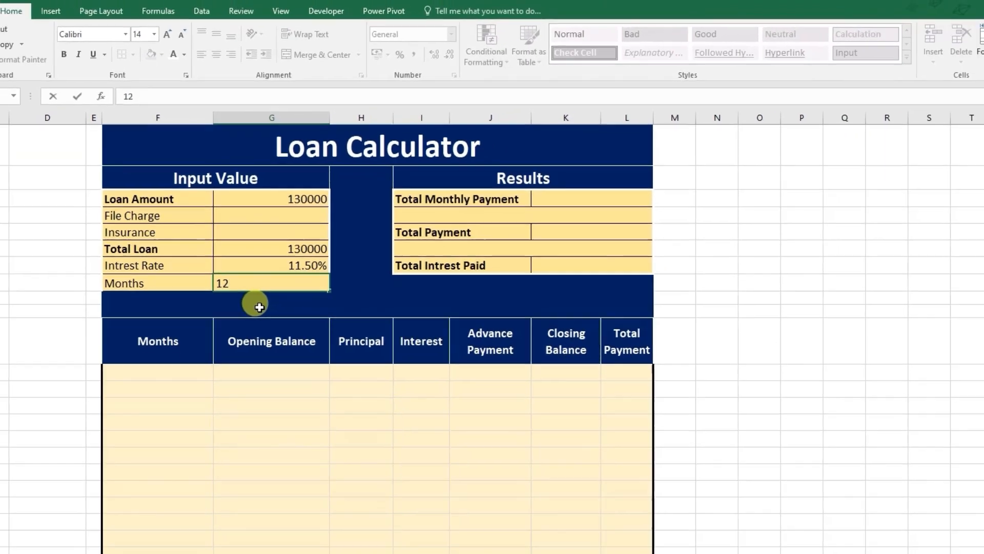
key("Return")
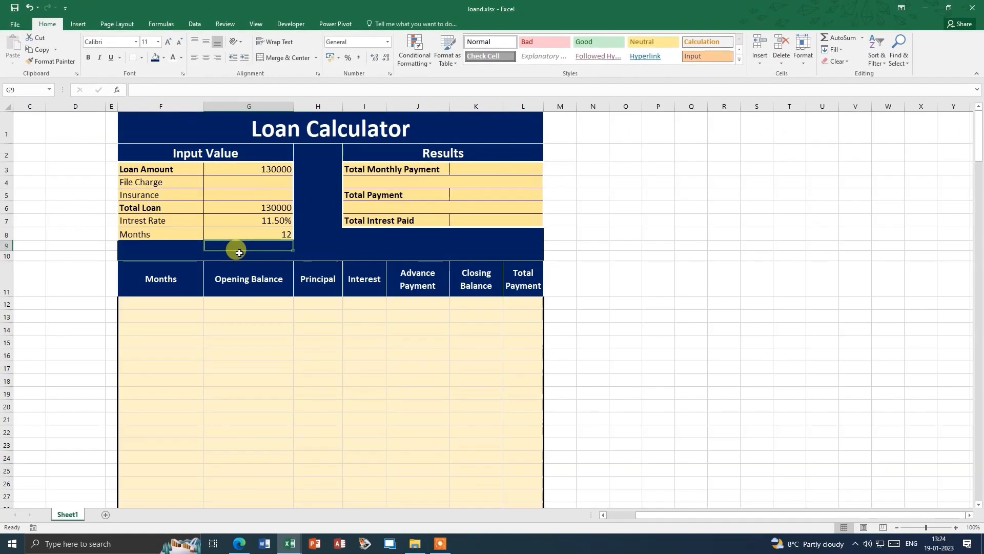
Step: Enter 1 as the first month in F12 of the payment schedule and centre it
left_click(176, 306)
type("1")
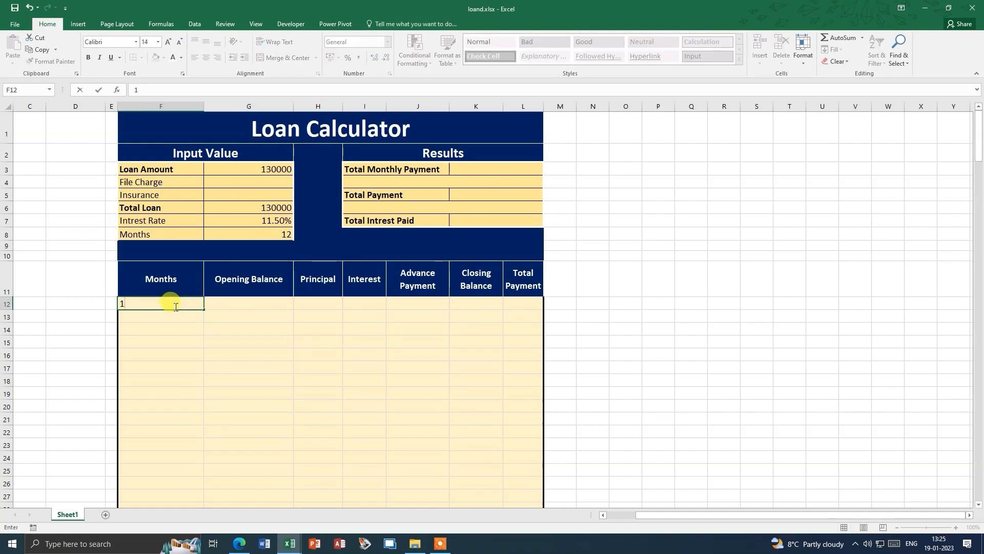
key("Return")
scroll(175, 306, "up", 1)
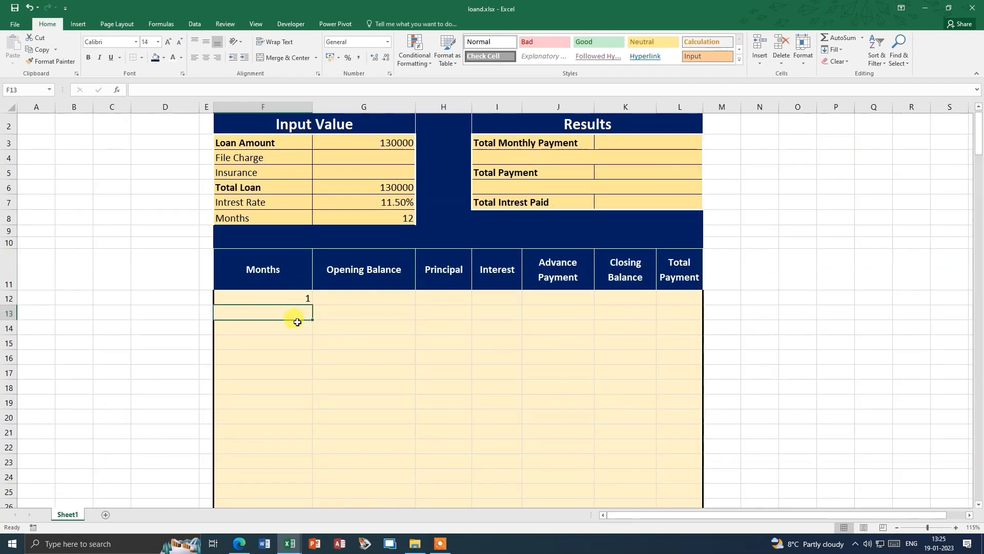
left_click(266, 299)
left_click(205, 57)
Step: Link the first month's Opening Balance in G12 to the Total Loan cell with =G6
scroll(492, 459, "right", 3)
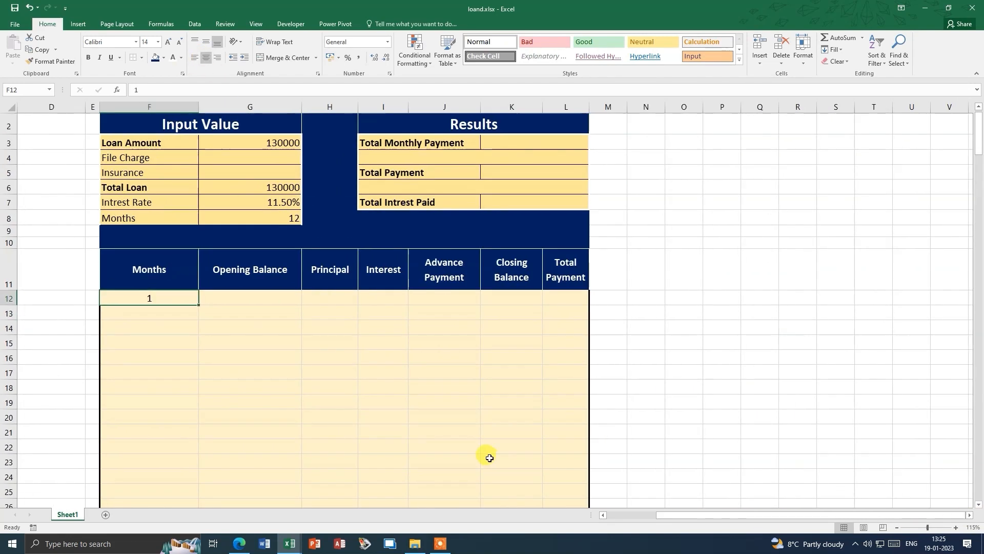
scroll(586, 411, "up", 3)
scroll(672, 325, "right", 4)
scroll(672, 325, "up", 2)
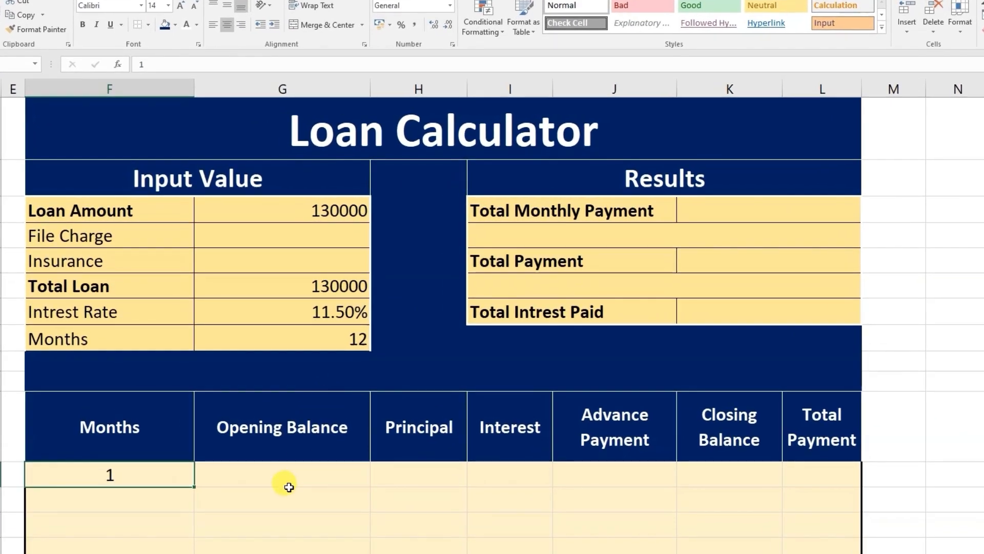
left_click(279, 476)
type("=")
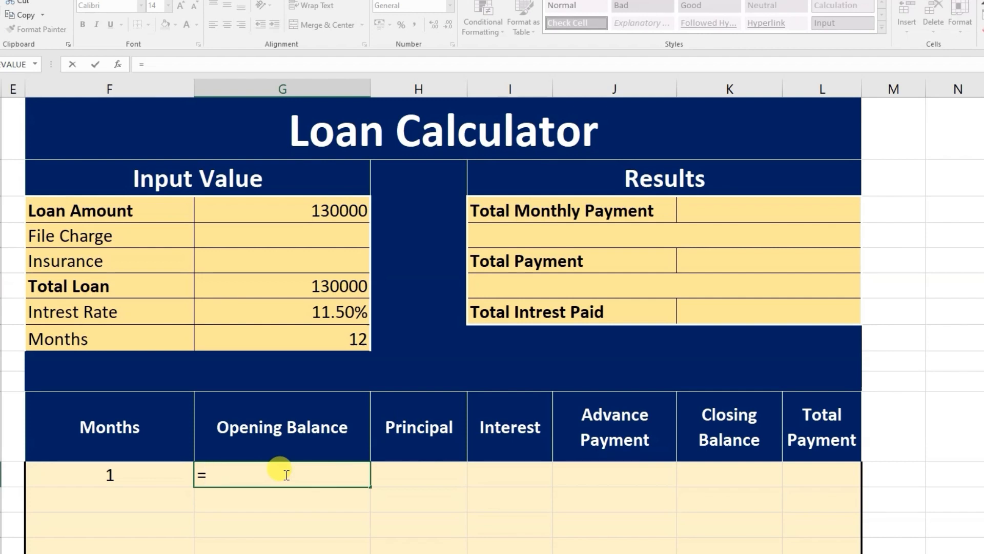
left_click(316, 290)
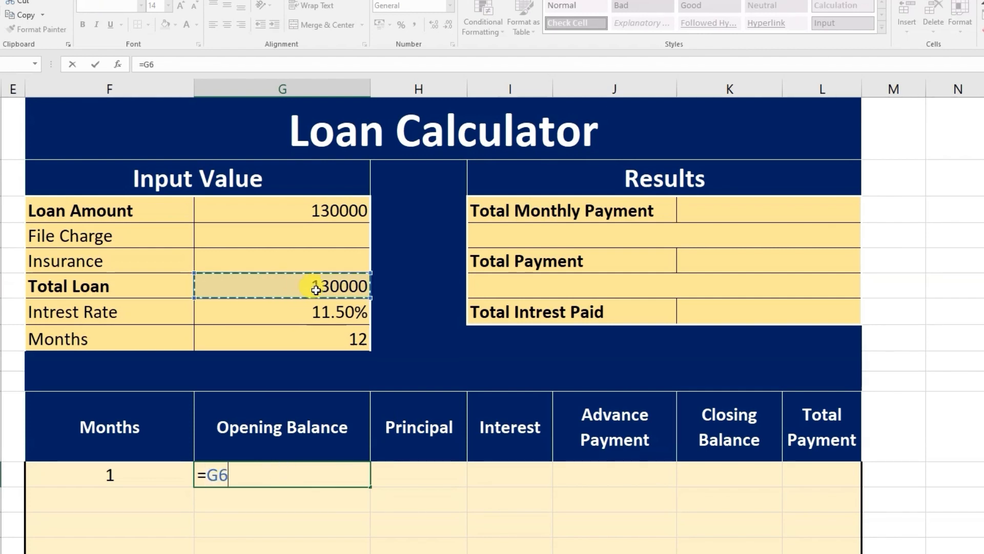
key("Return")
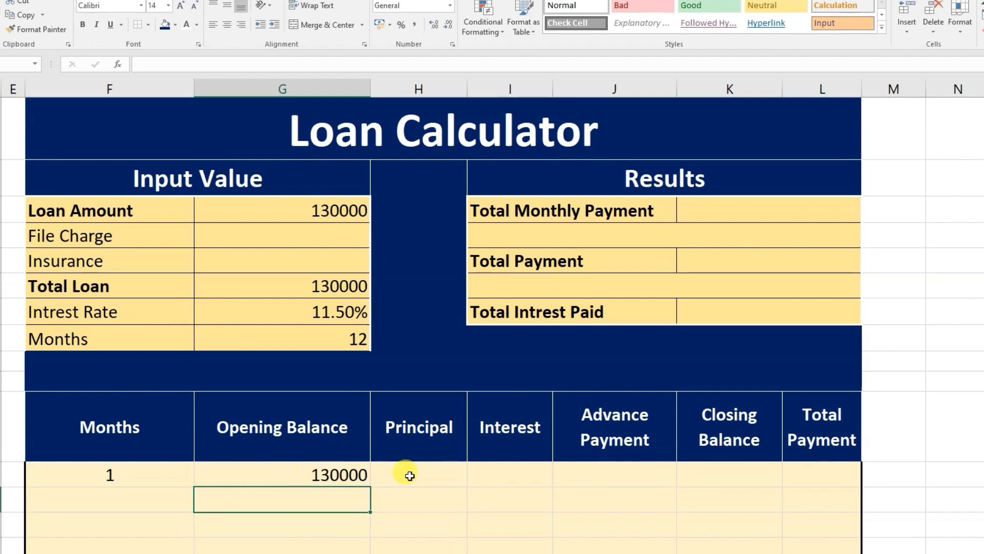
Step: Begin the Principal formula in H12 with an IF that returns a blank when F12 is empty: =IF(F12="",""
left_click(404, 478)
type("=")
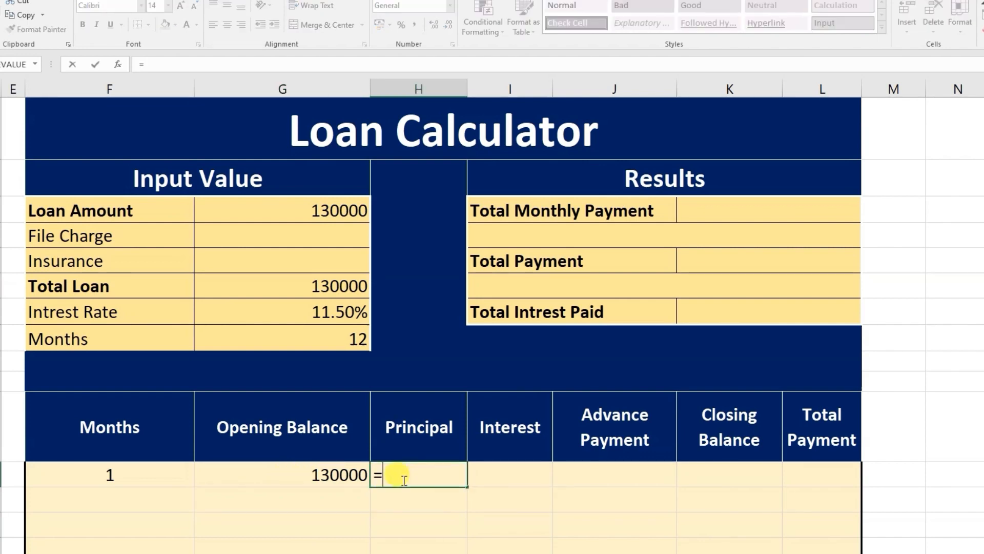
type("if(")
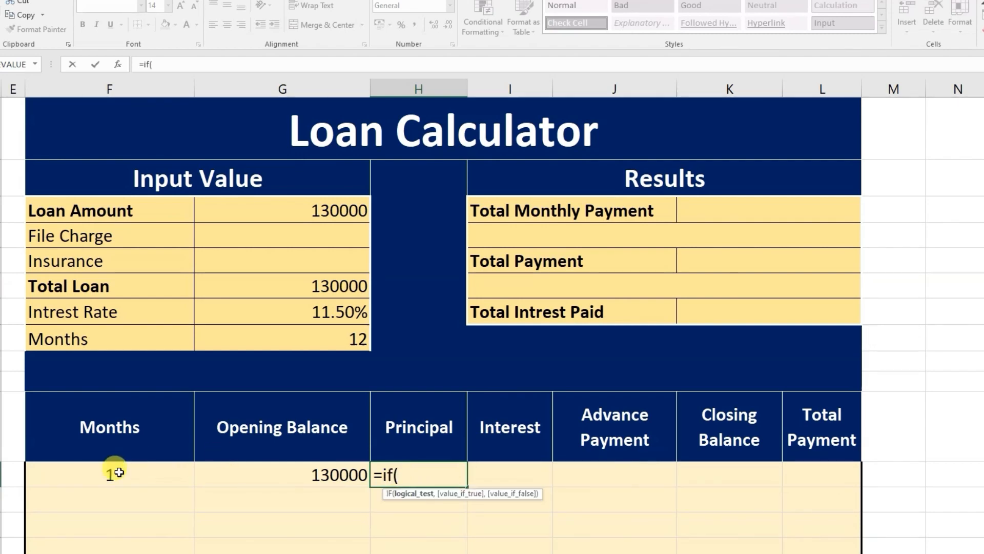
left_click(117, 473)
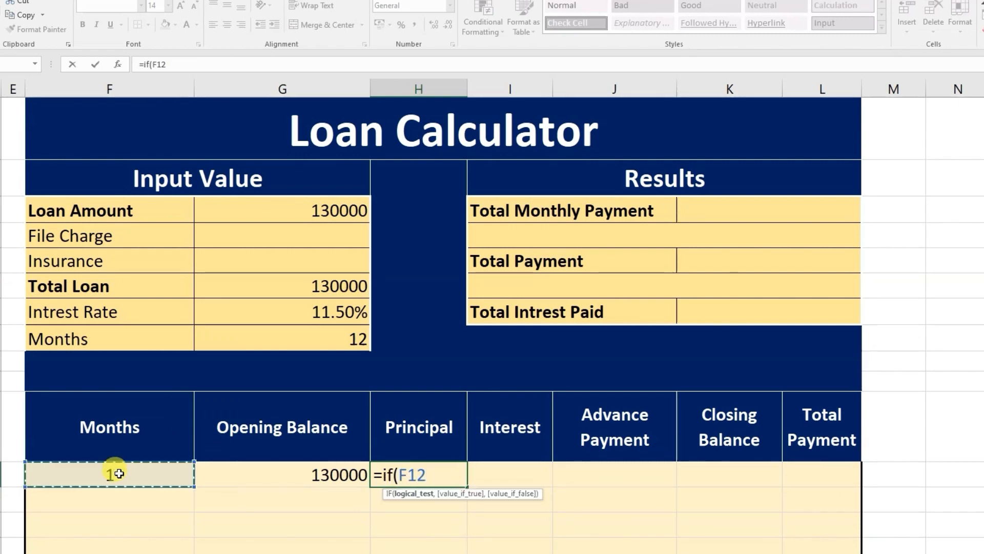
type("=")
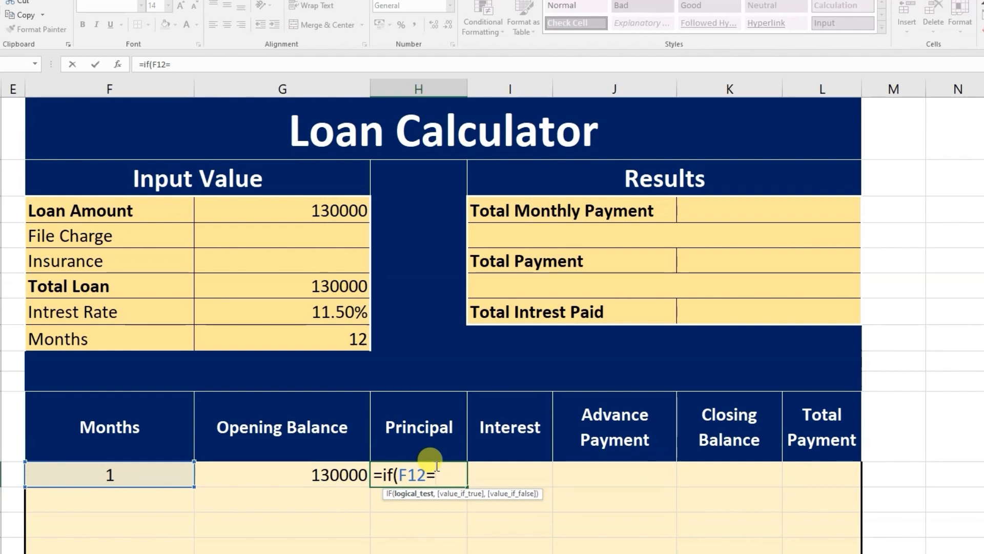
type("\"\",")
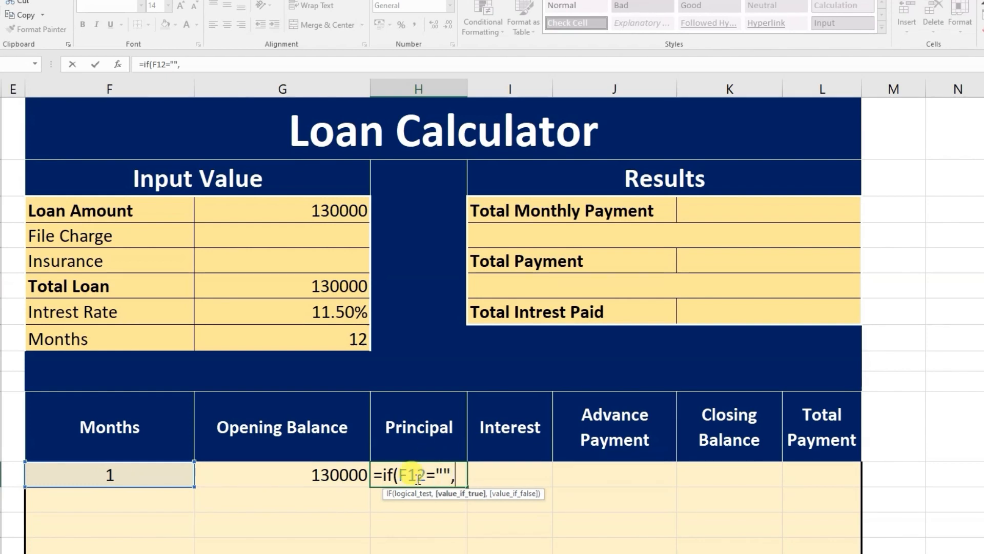
type("\"\"")
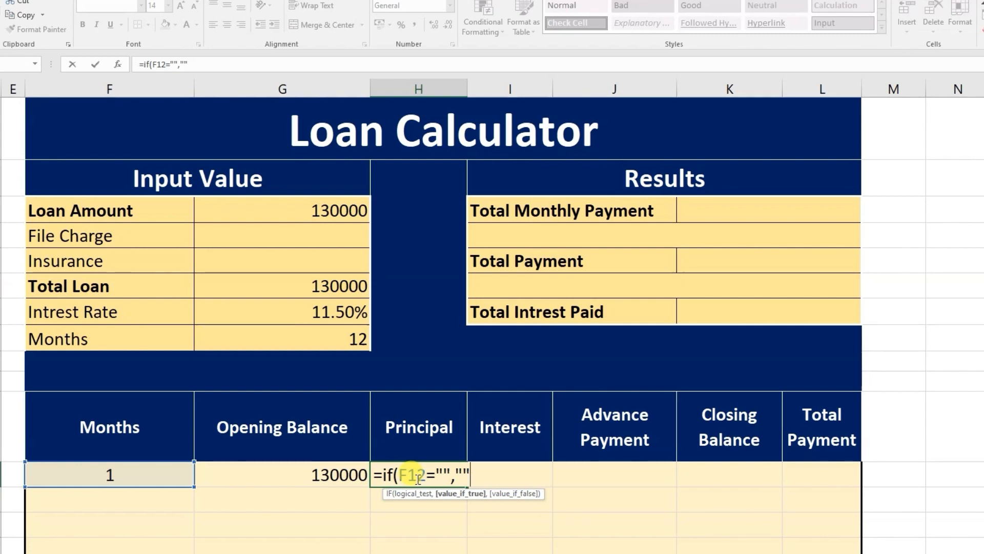
Step: Continue the Principal formula in H12 with a negated PPMT as the false value, using the absolute monthly rate: -PPMT($G$7/12,
type(",-")
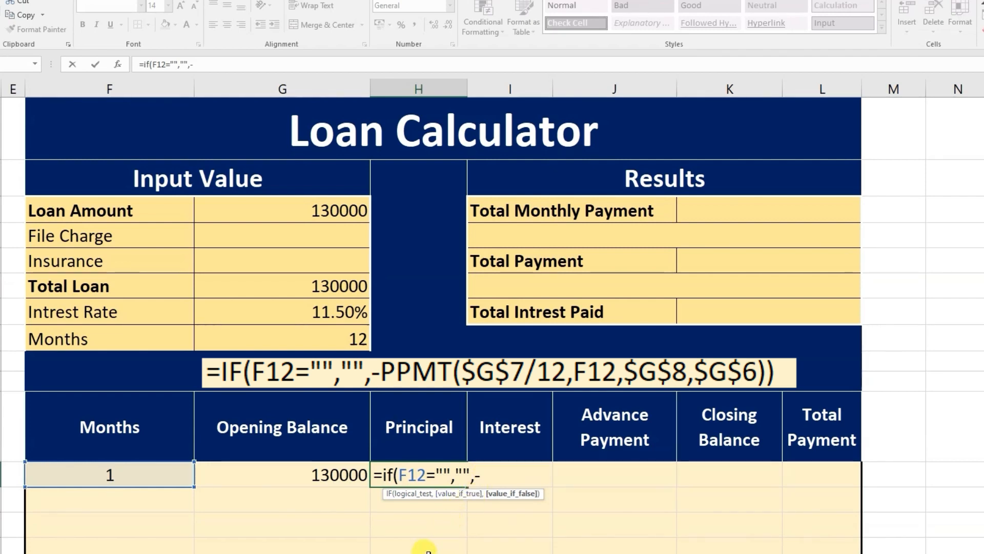
type("ppmt")
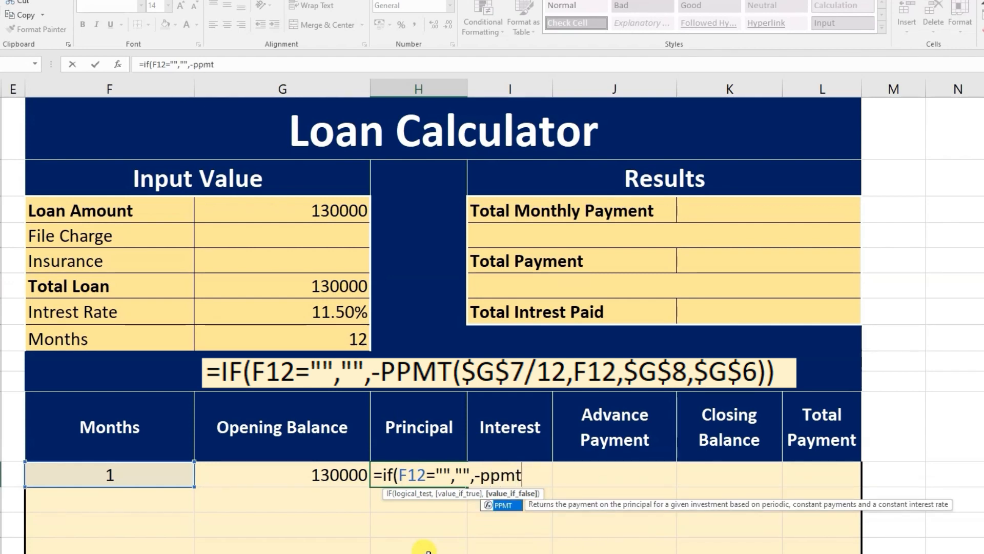
type("(")
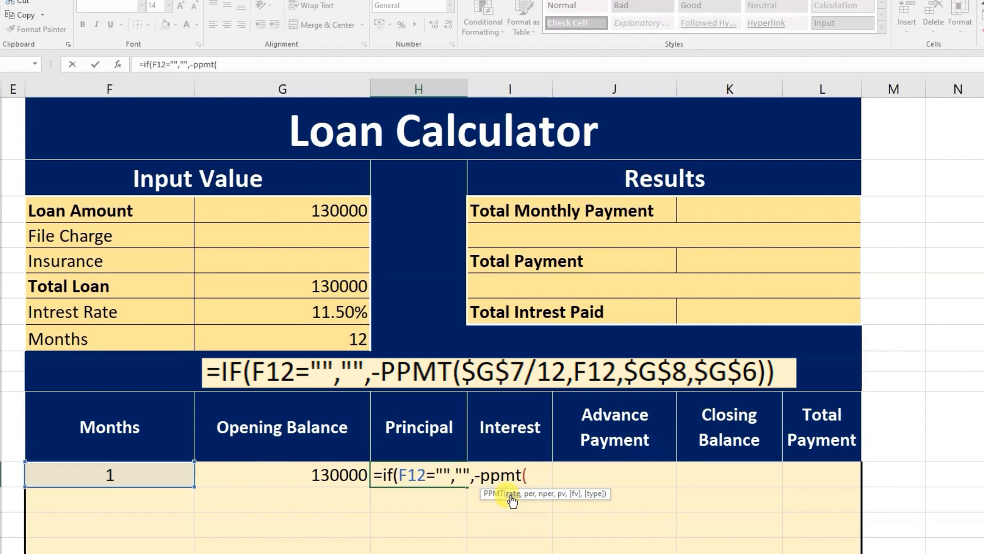
left_click(311, 314)
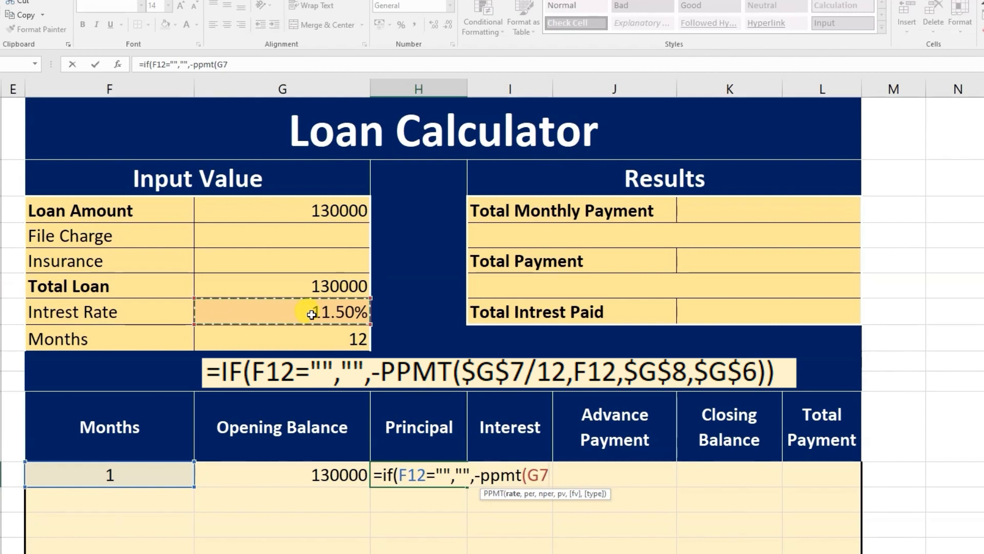
key("F4")
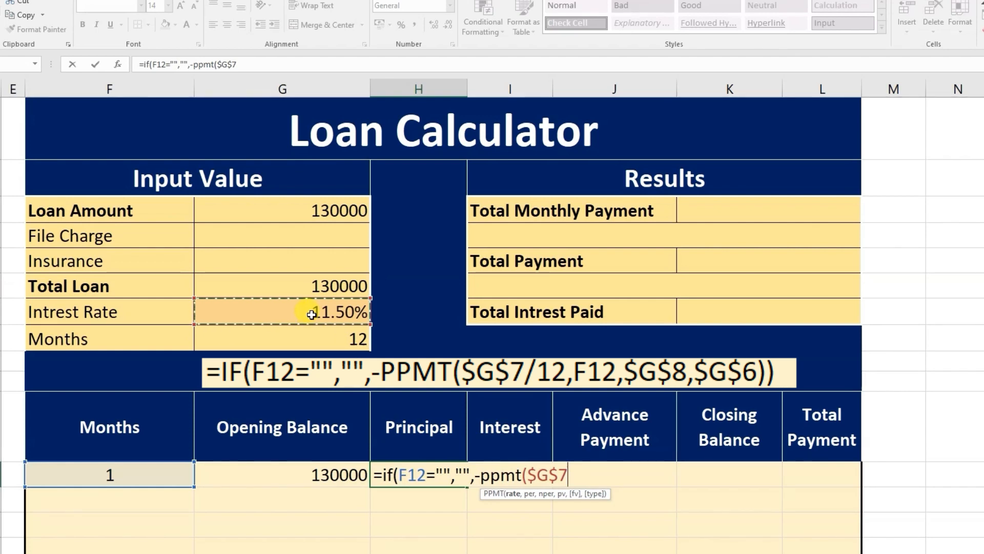
type("/")
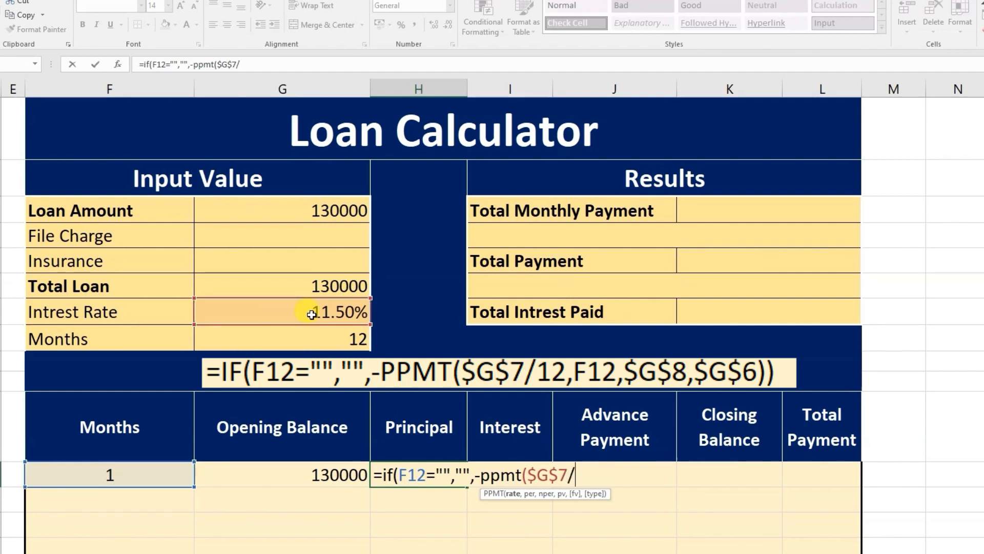
type("12")
type(",")
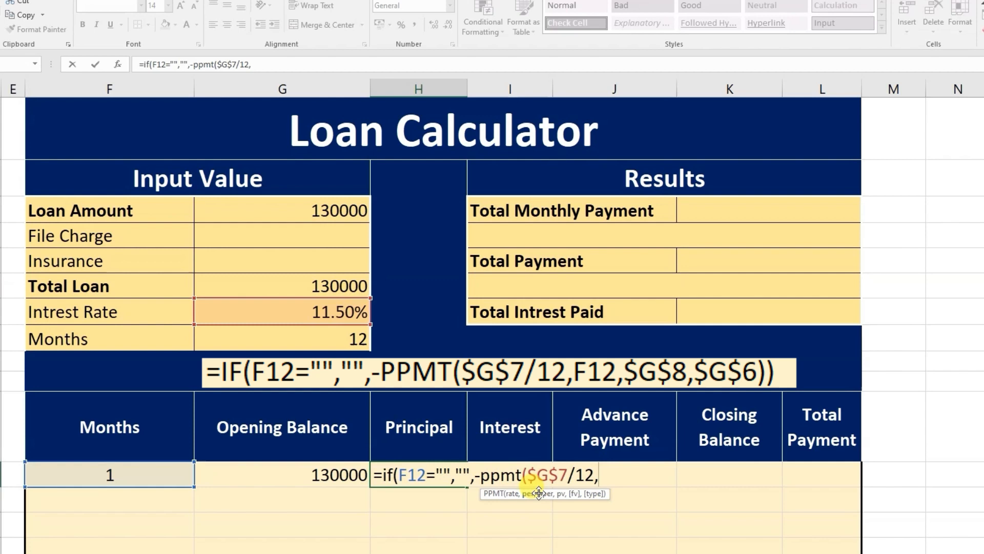
Step: Complete the Principal formula in H12 with period F12, number of periods $G$8 and present value $G$6, closing both functions
left_click(121, 480)
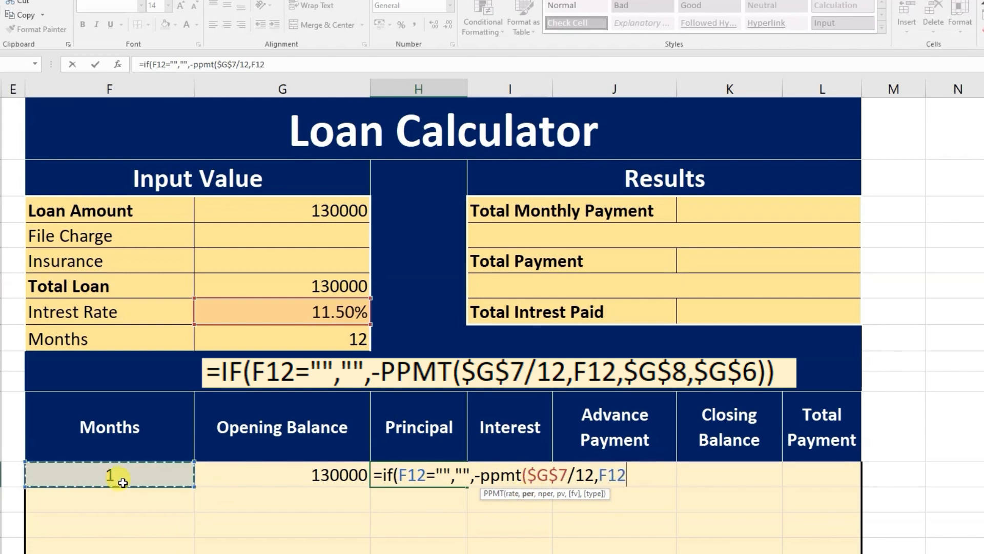
type(",")
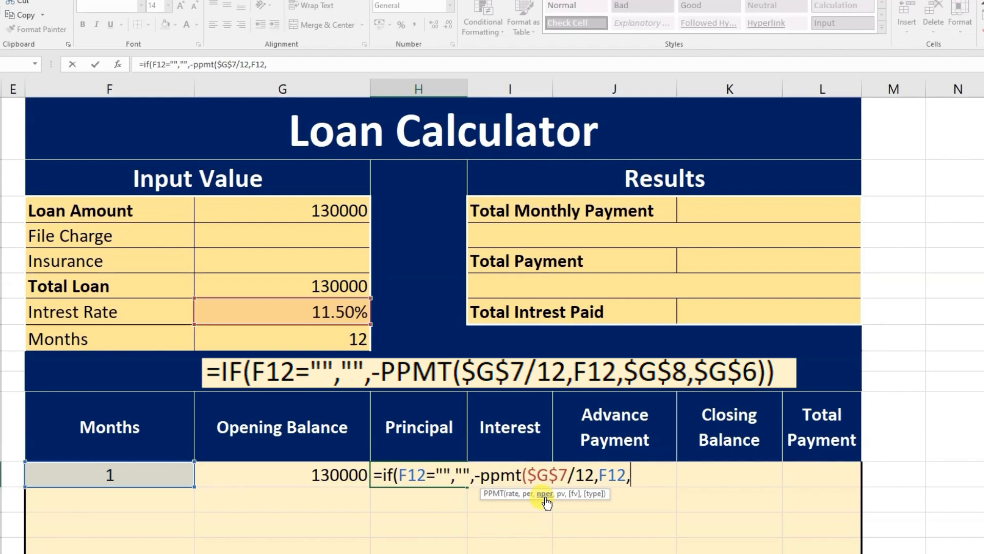
left_click(318, 343)
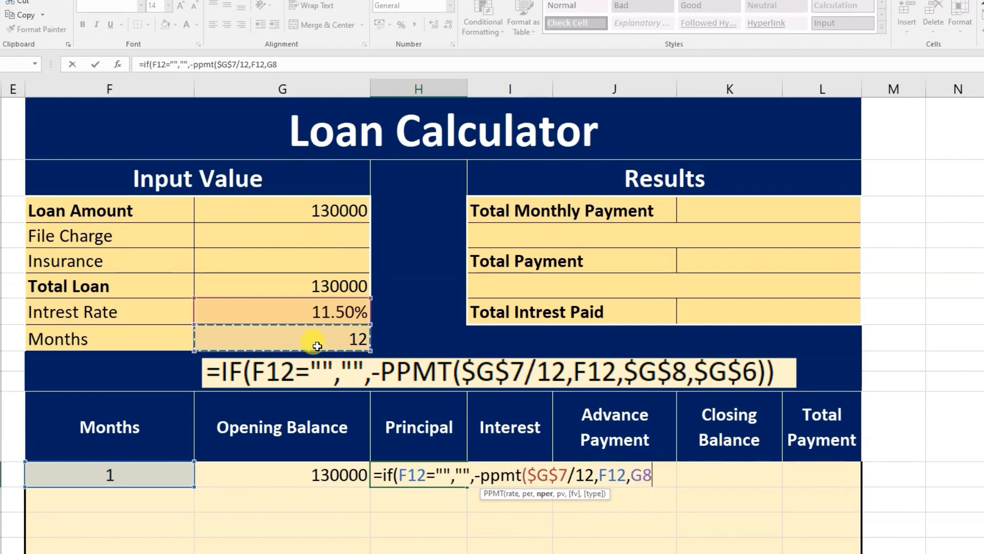
key("F4")
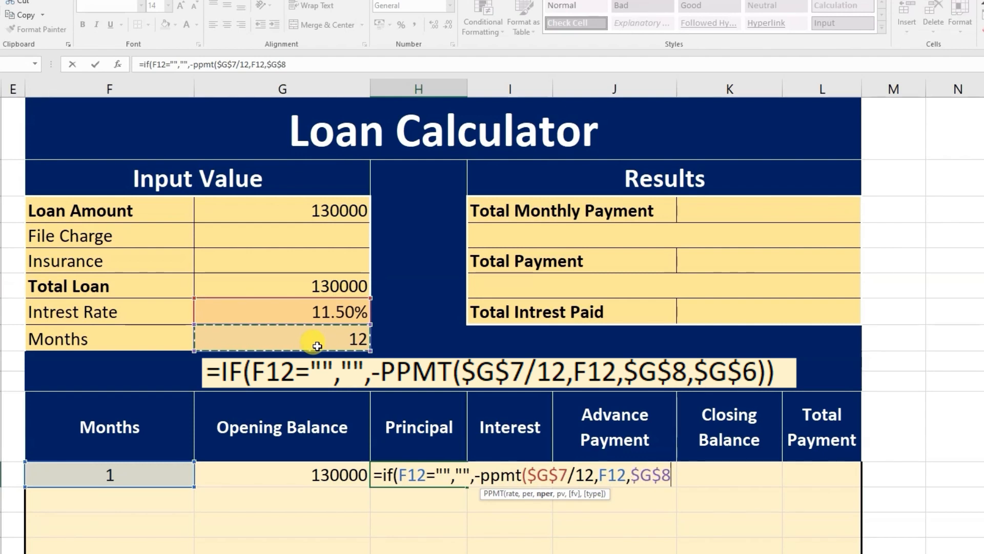
type(",")
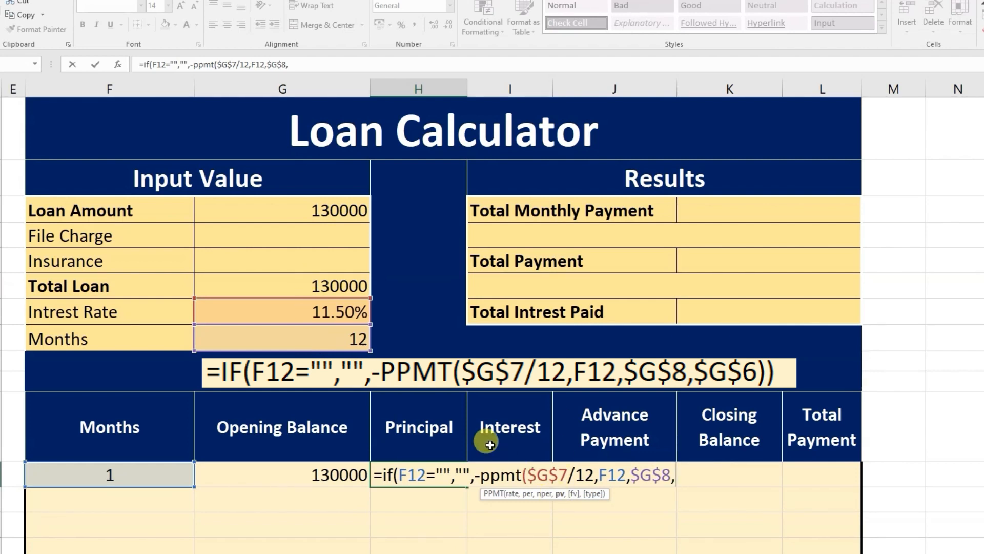
left_click(310, 284)
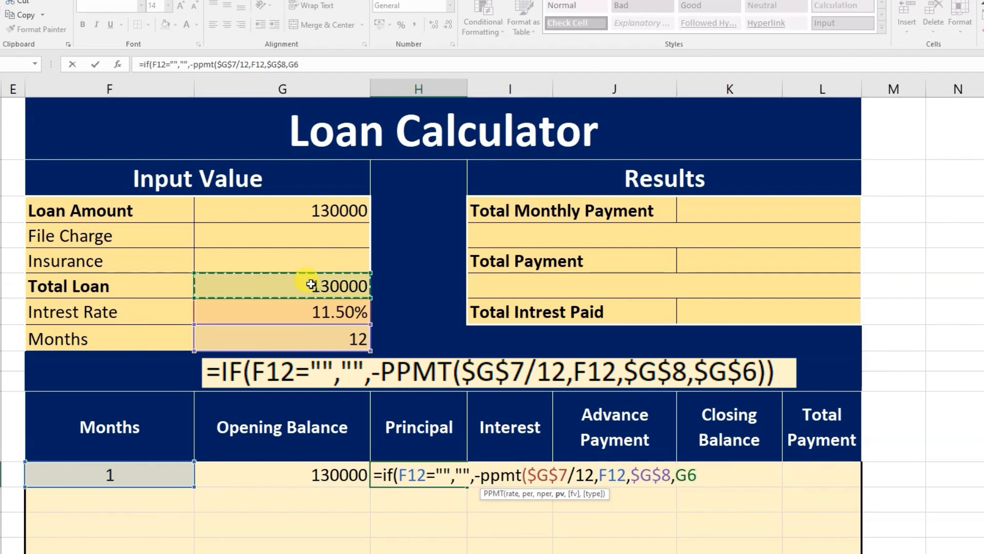
key("F4")
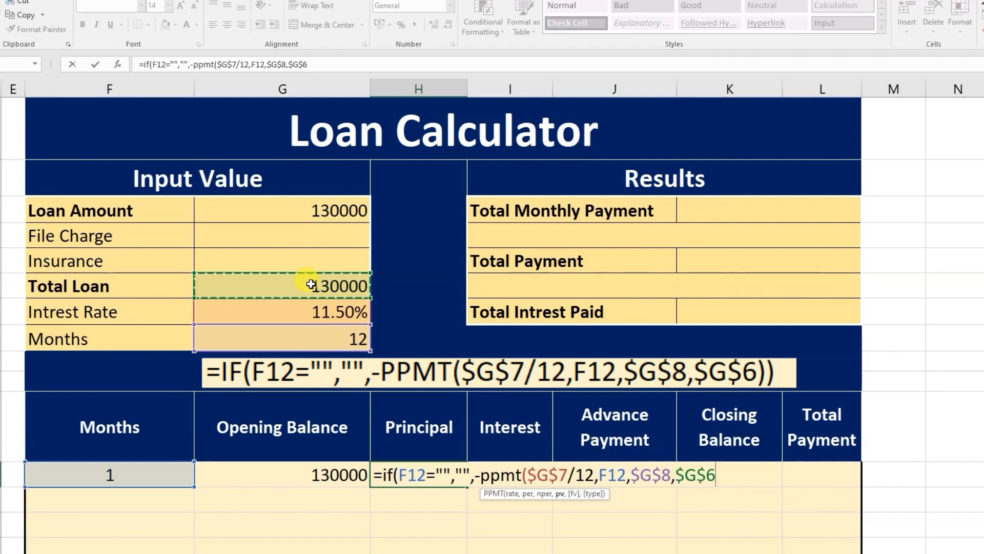
type("))")
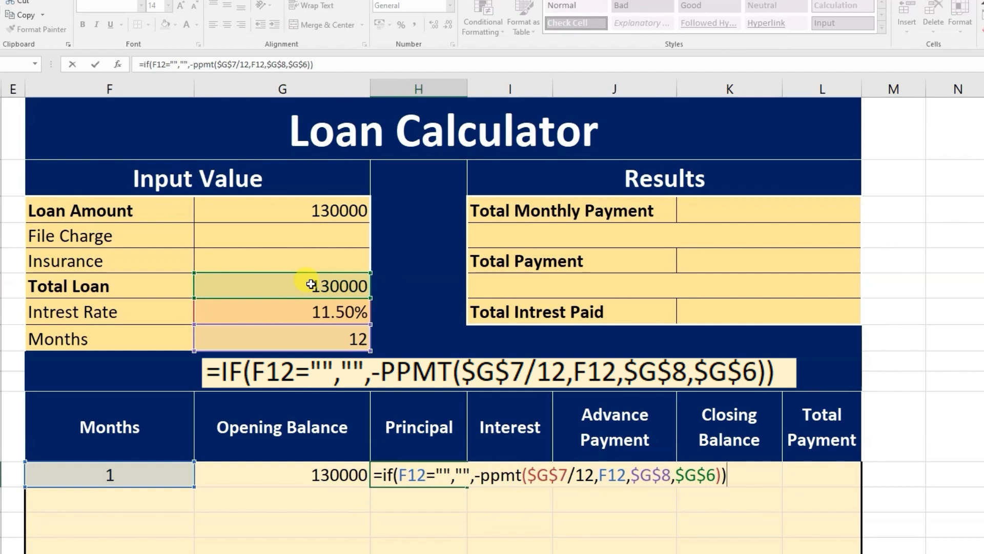
key("Return")
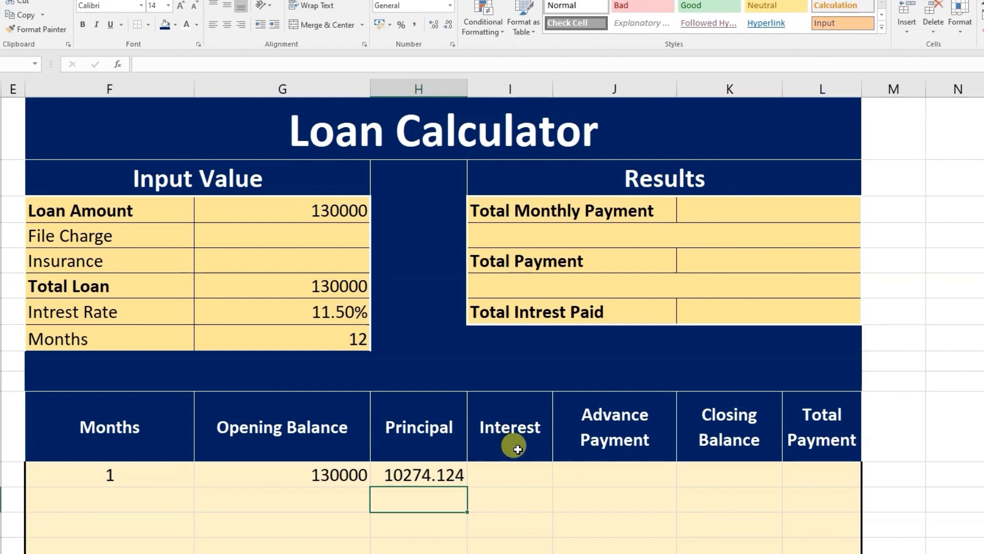
Step: Set Months to 24 in the input section
left_click(341, 339)
type("24")
key("Return")
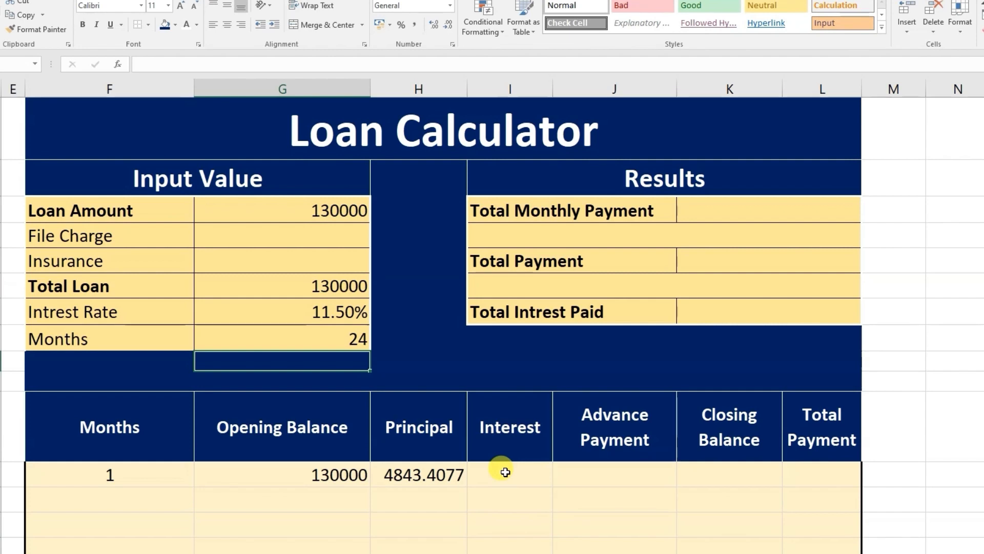
Step: Review the PPMT part of the Principal formula in H12 without changing it
left_click(416, 472)
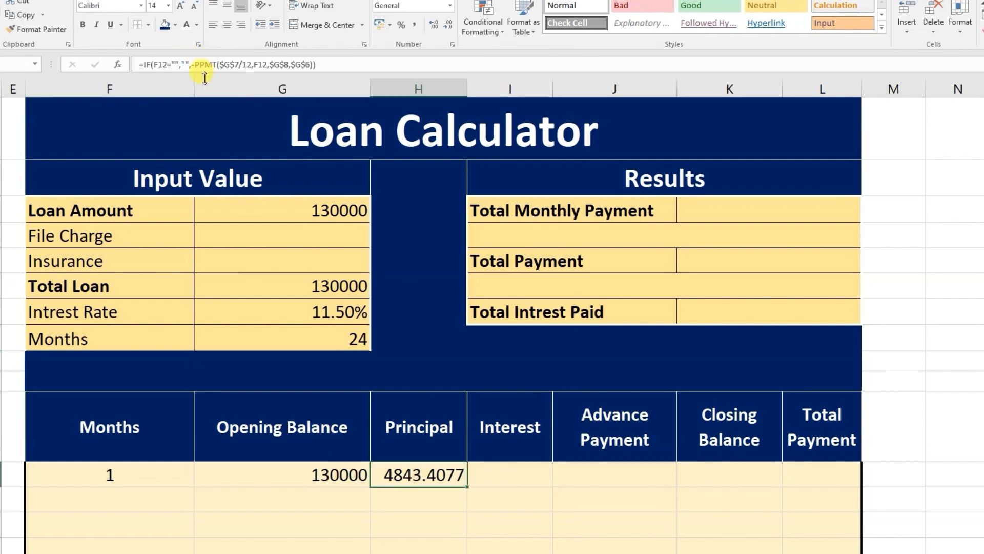
left_click(198, 63)
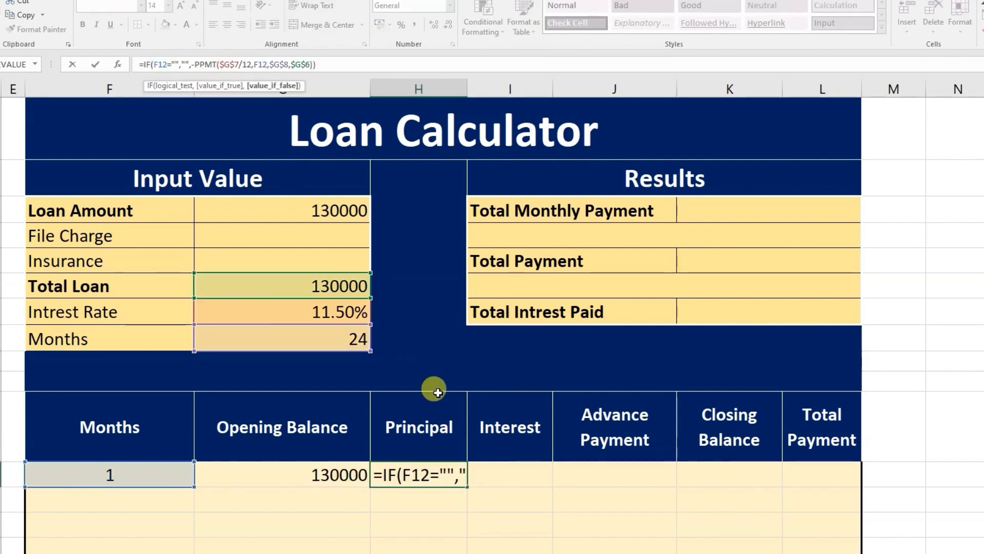
key("Return")
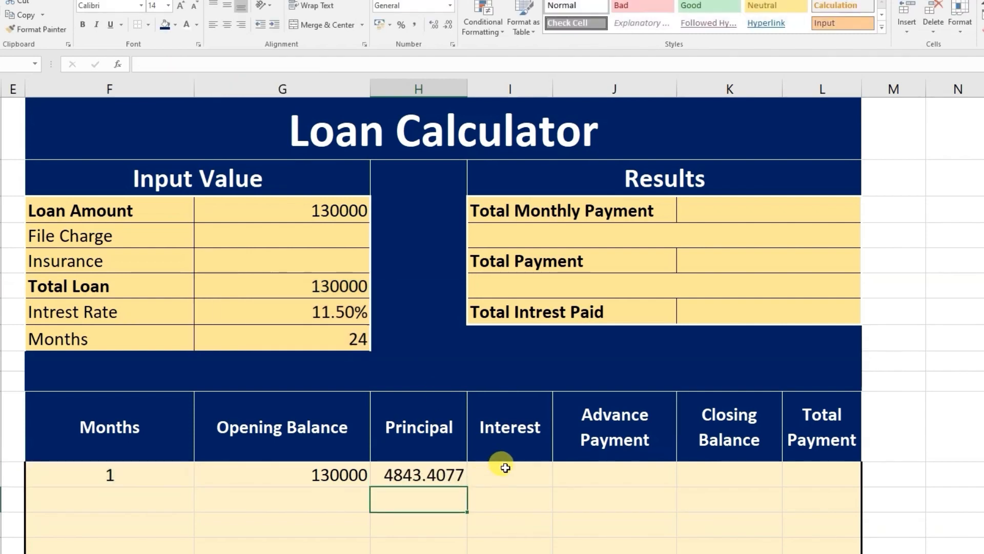
Step: Begin the Interest formula in I12 with a blank result for an empty F12 and a negated IPMT: =IF(F12="","",-IPMT(
left_click(505, 468)
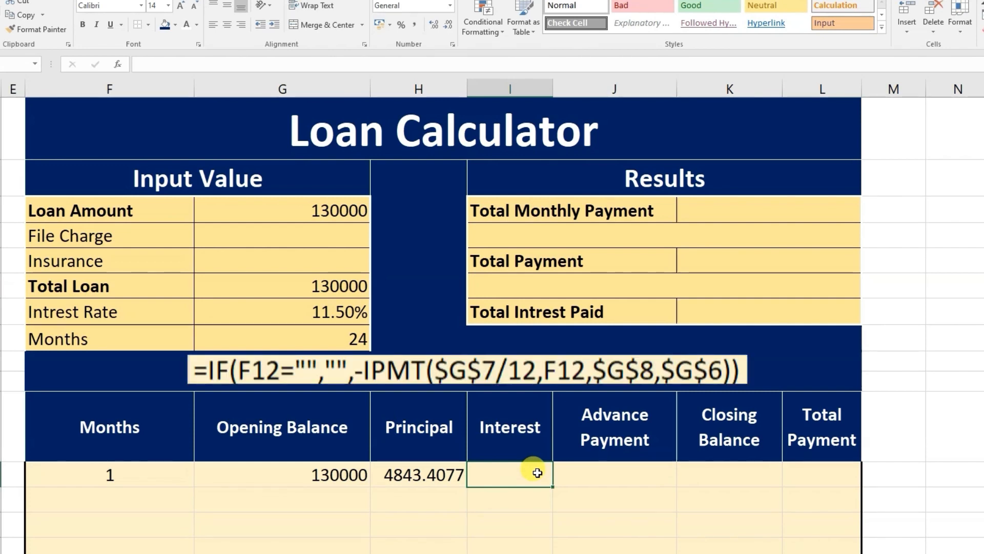
type("=if(")
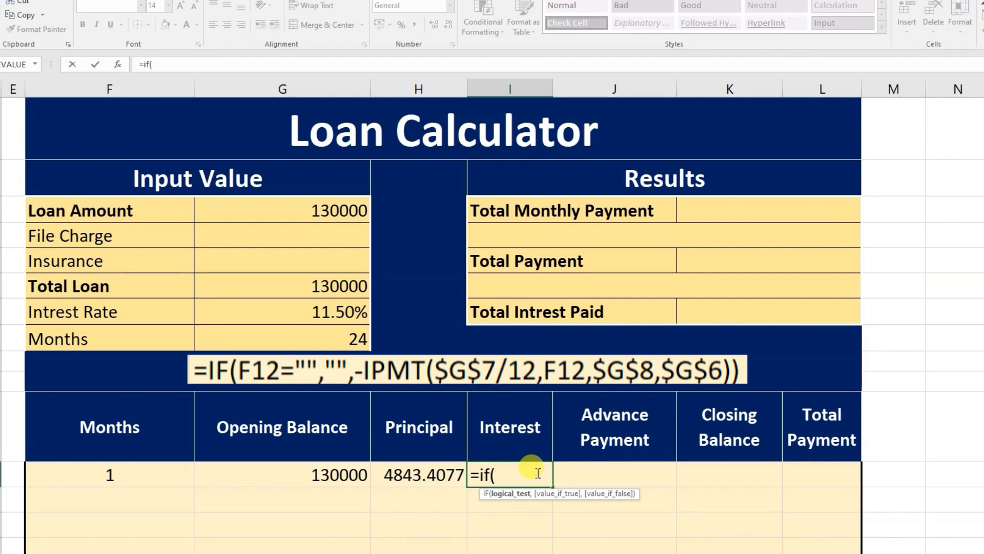
left_click(133, 466)
type("=\"\"")
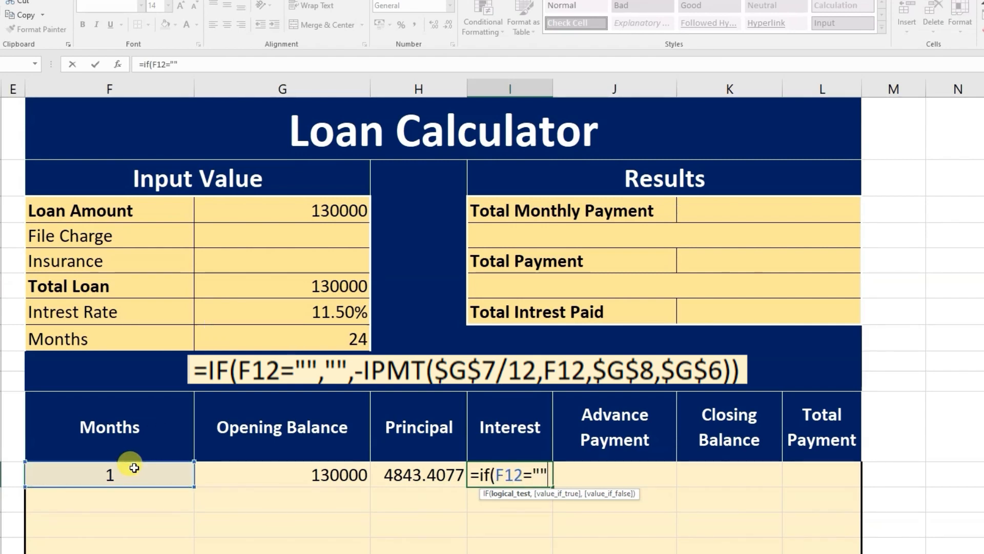
type(",")
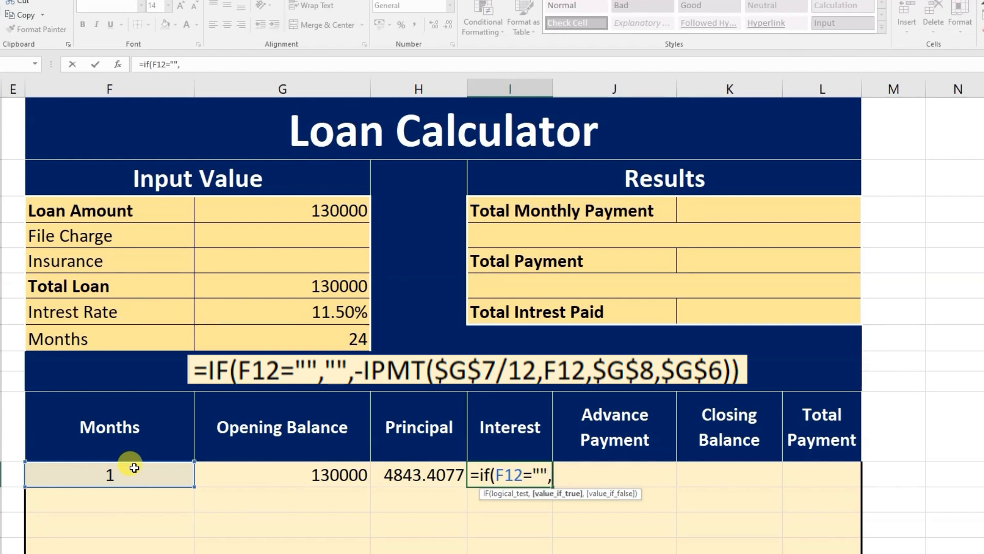
type("\"\",-ipmt")
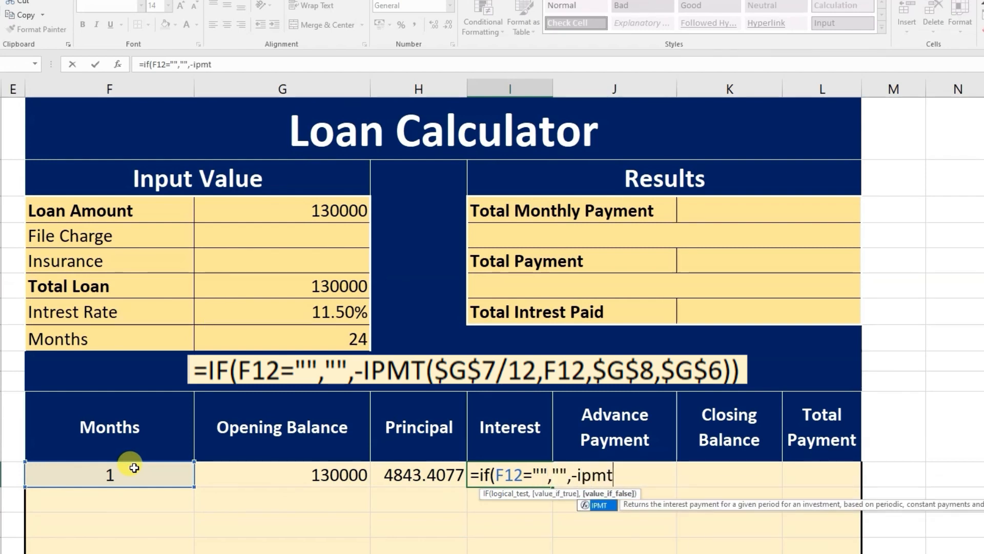
type("(")
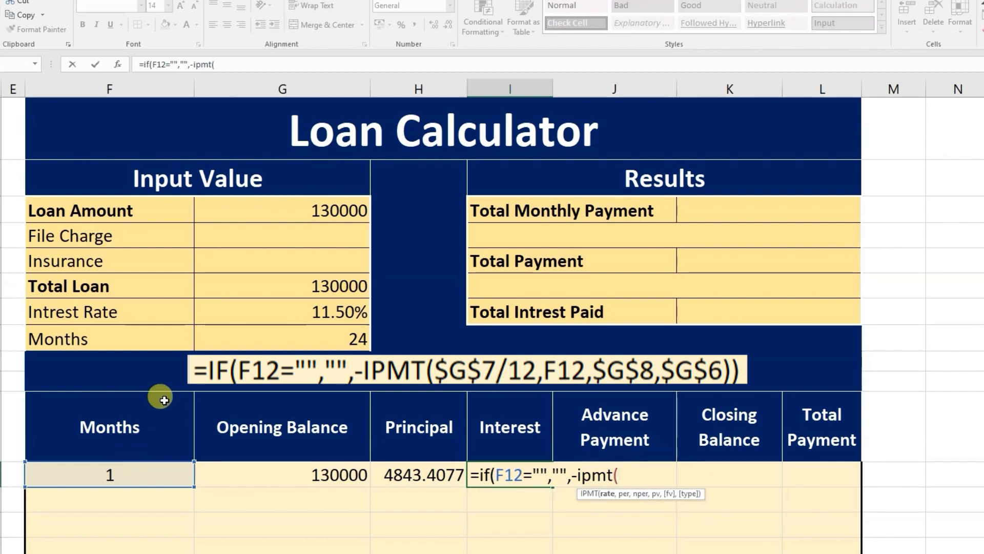
Step: Complete the IPMT in I12 with rate $G$7/12, period F12, number of periods $G$8 and present value $G$6, closing both functions
left_click(290, 312)
key("F4")
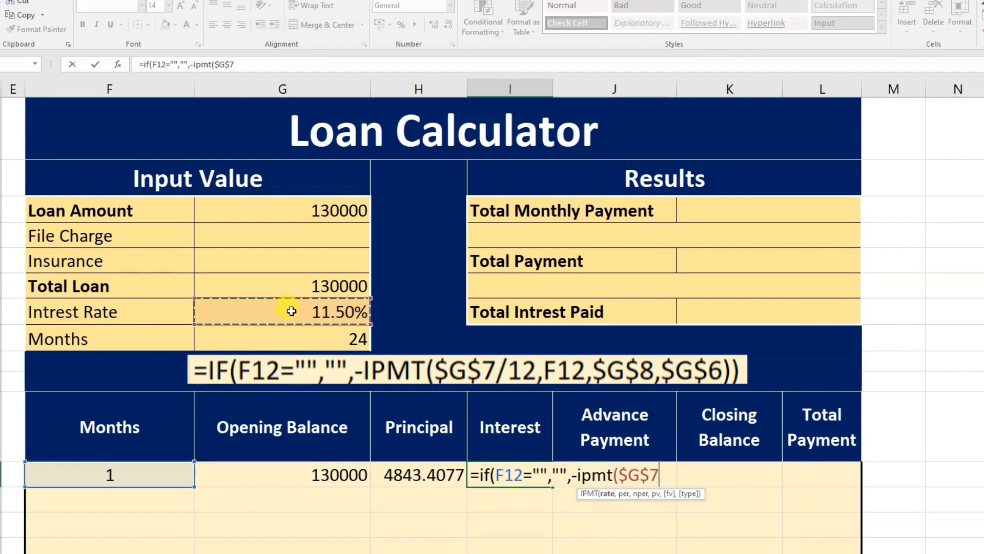
type("/12,")
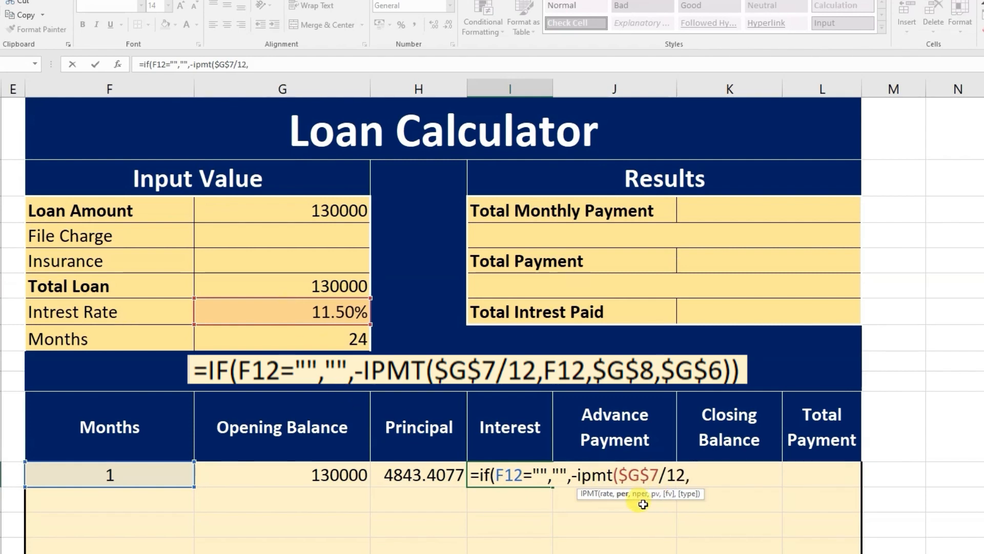
left_click(140, 465)
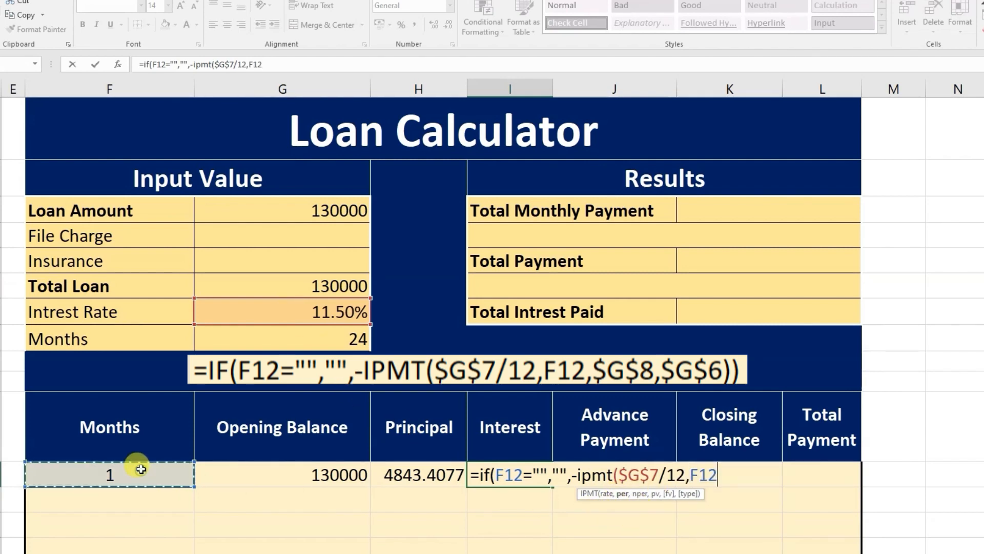
type(",")
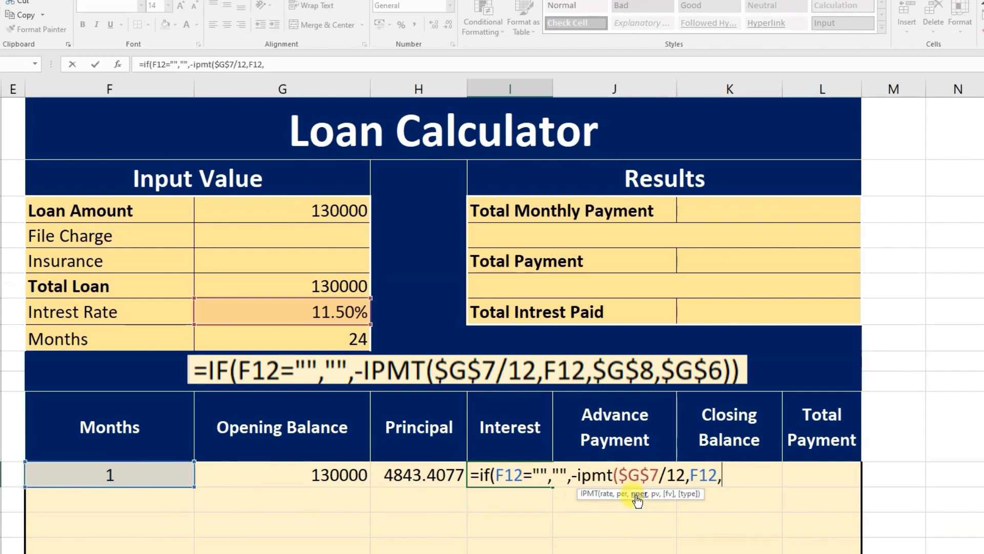
left_click(351, 342)
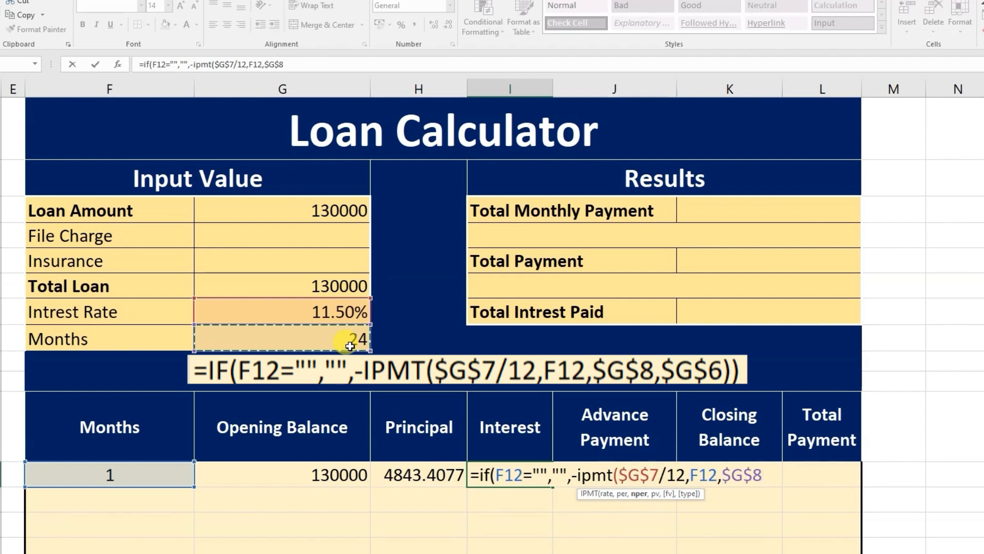
type(",")
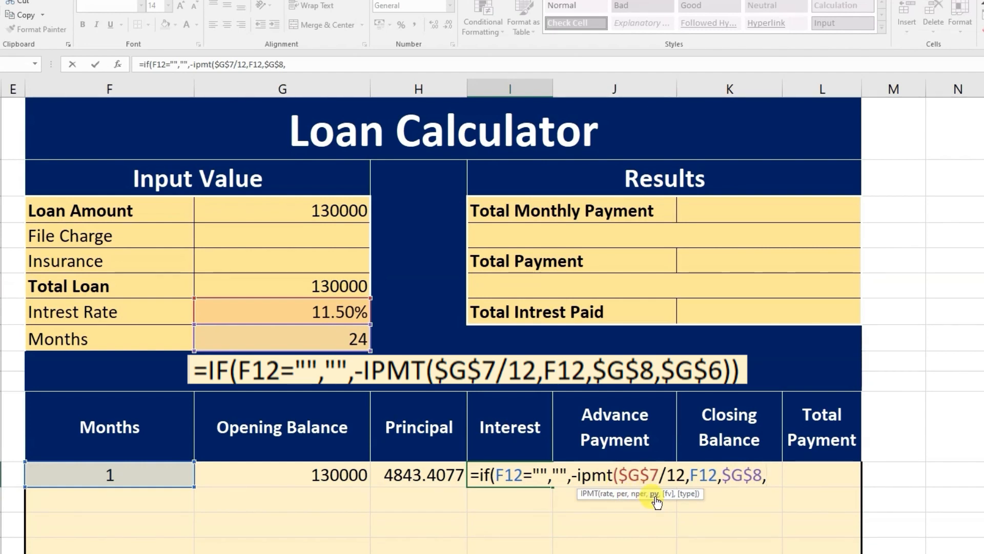
left_click(307, 286)
key("F4")
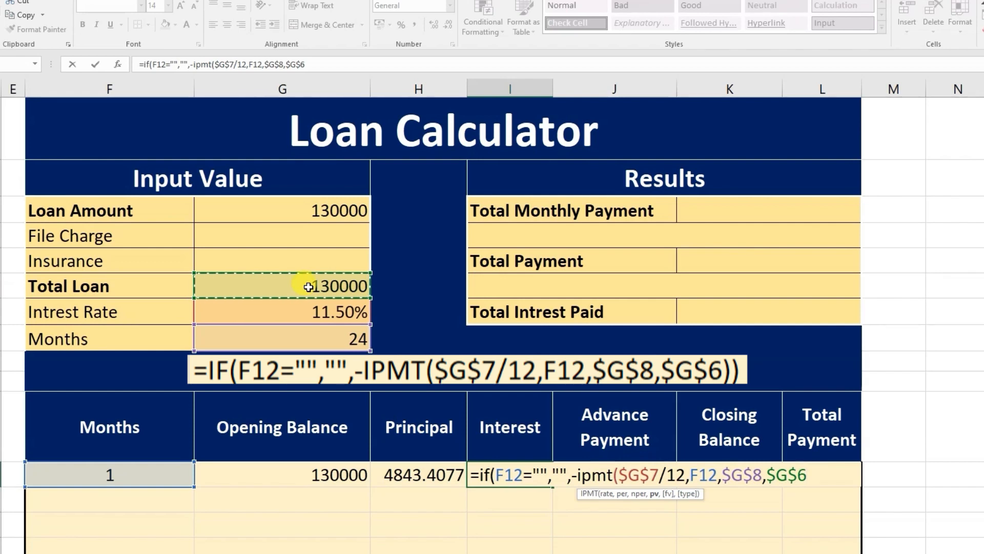
type("))")
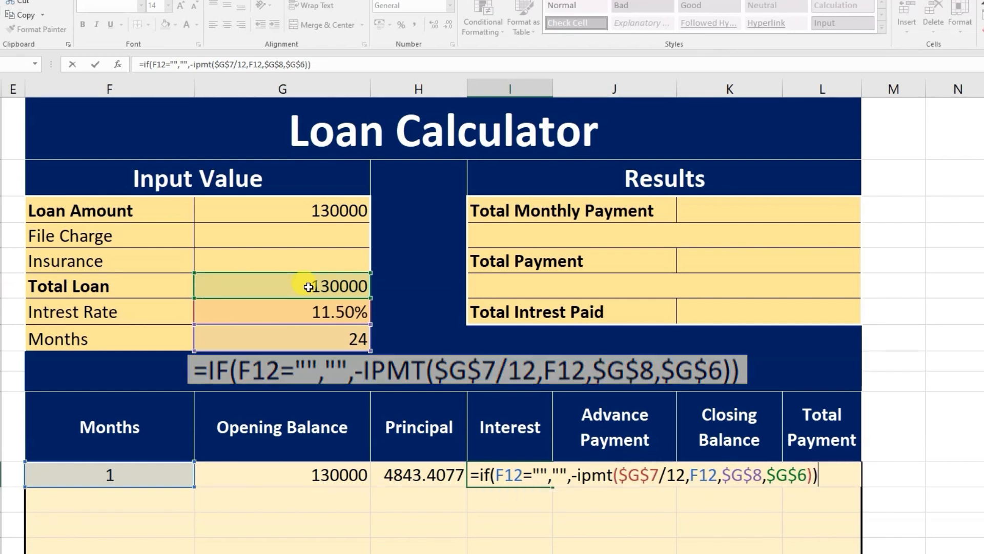
key("Return")
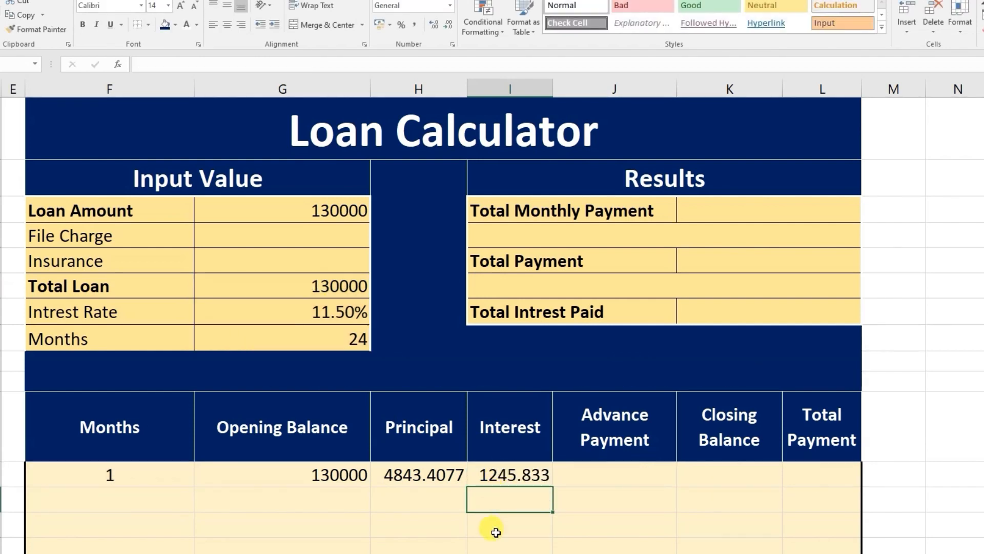
Step: Begin the Closing Balance formula in K12 with a blank result for an empty F12: =IF(F12="","",
left_click(628, 483)
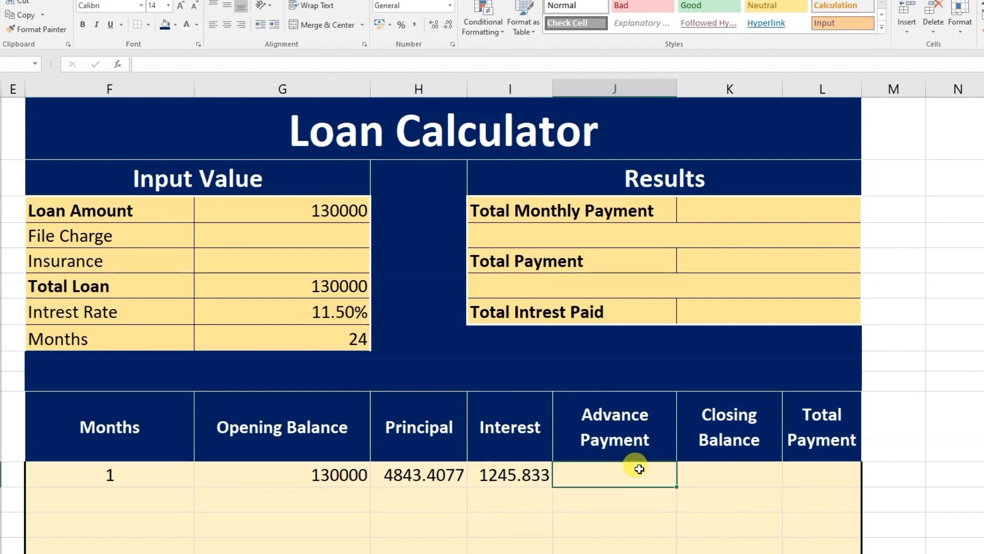
left_click(725, 478)
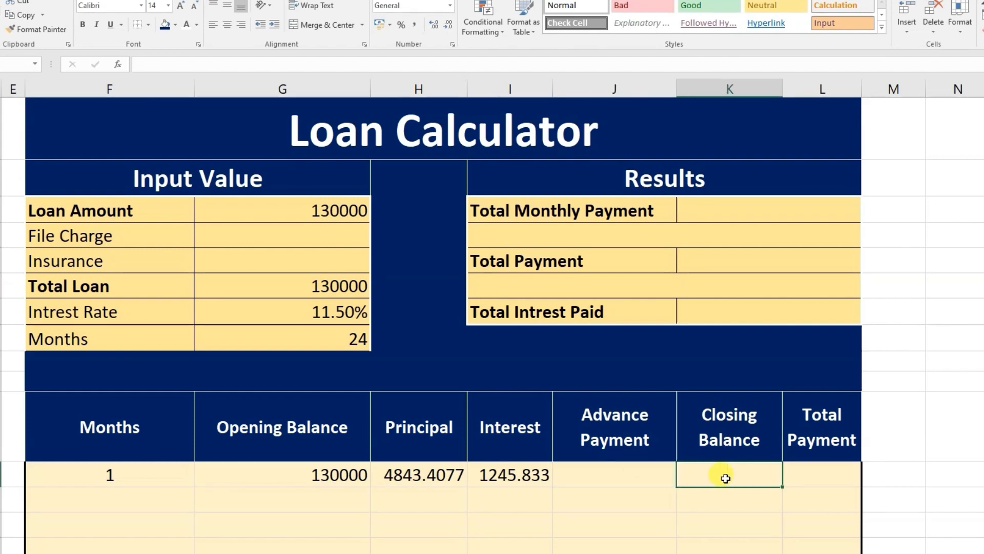
type("=if(")
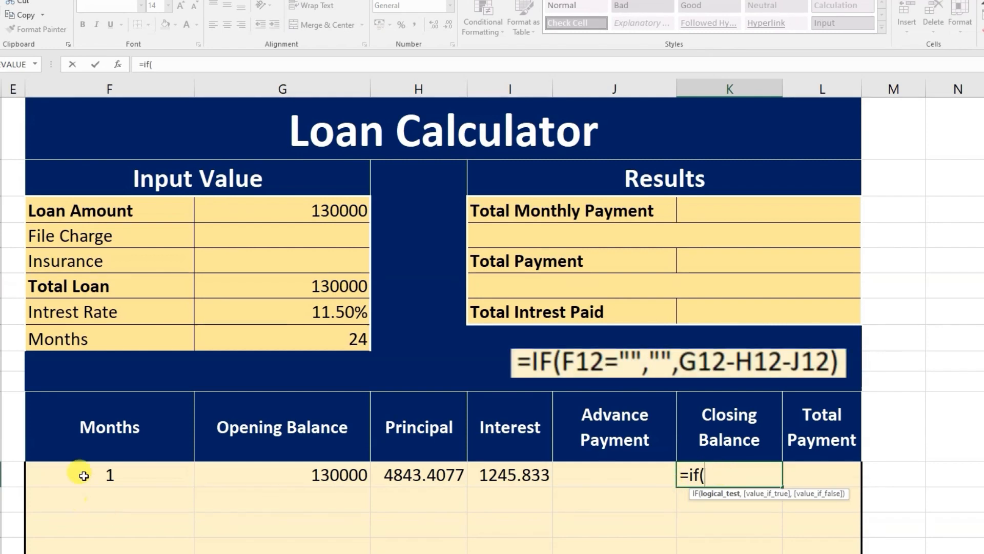
left_click(85, 477)
type("=\"")
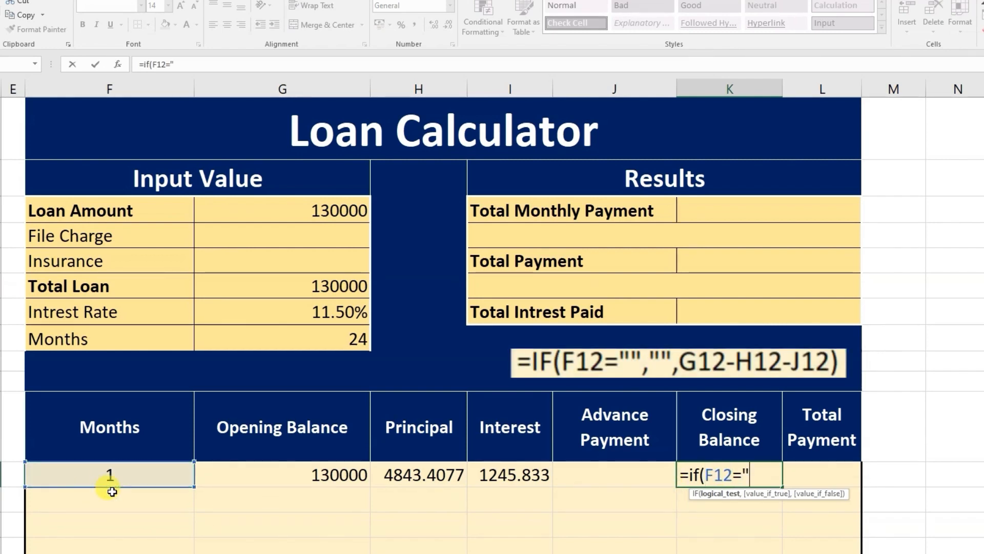
type("\",")
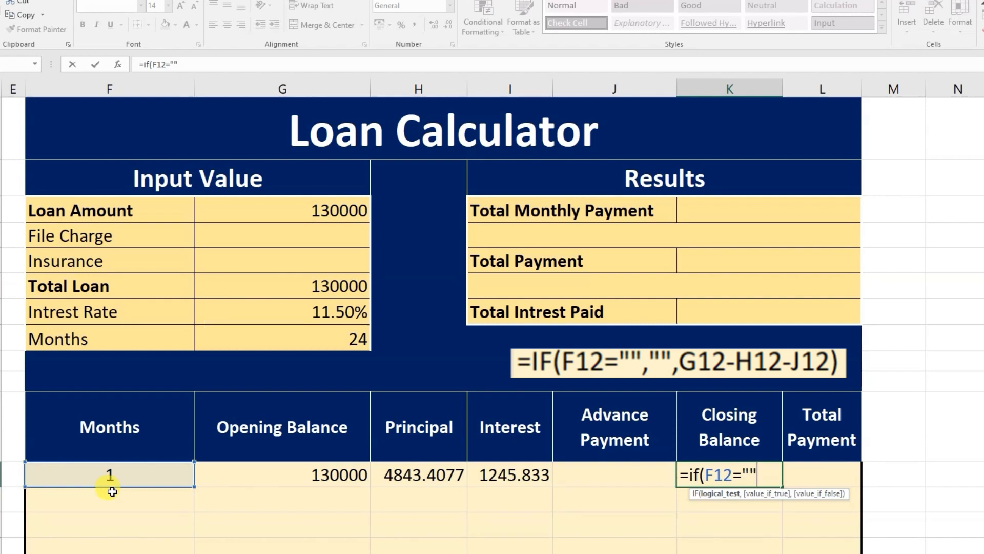
type("\"\"")
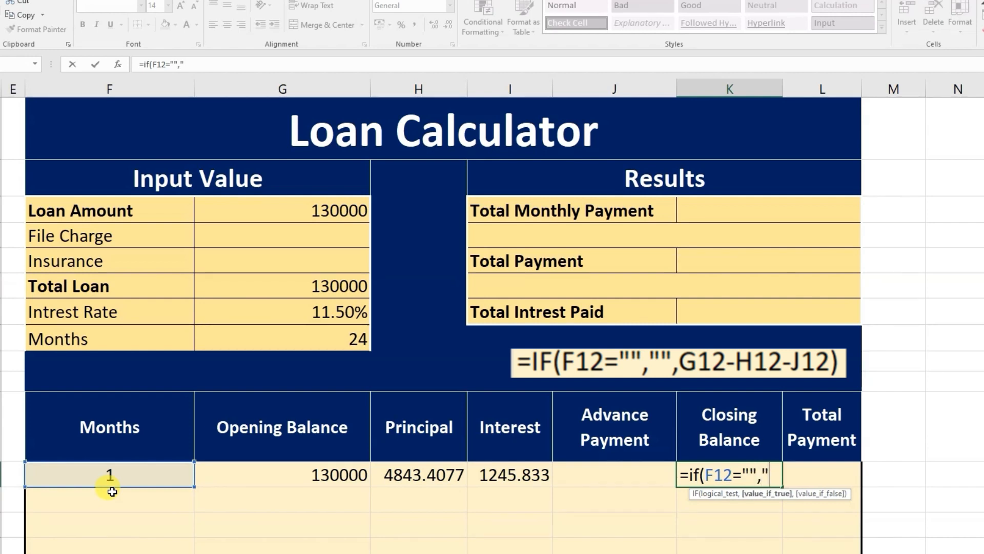
type(",")
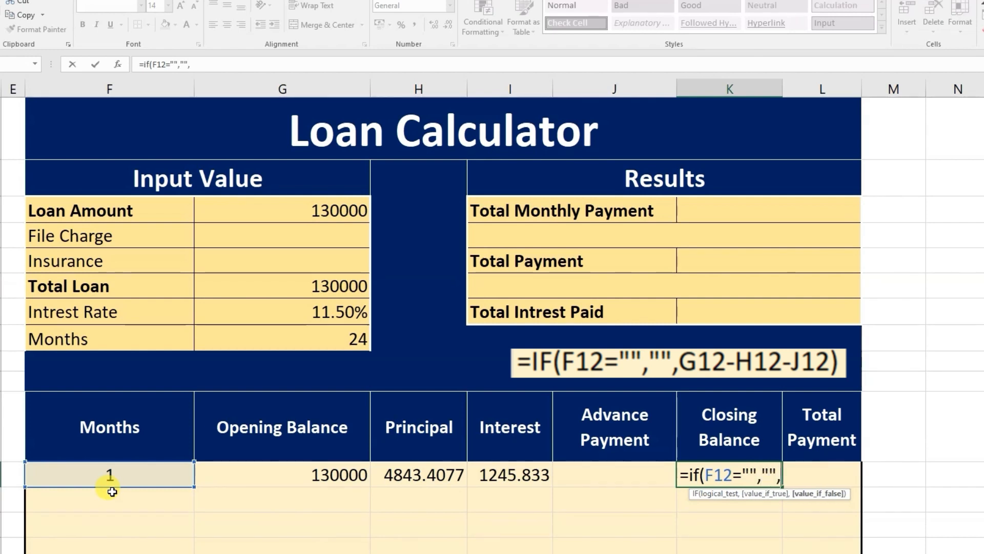
Step: Complete the Closing Balance formula in K12 by subtracting principal and advance payment from the opening balance: G12-H12-J12)
left_click(283, 474)
type("-")
left_click(420, 474)
type("-")
left_click(609, 474)
type(")")
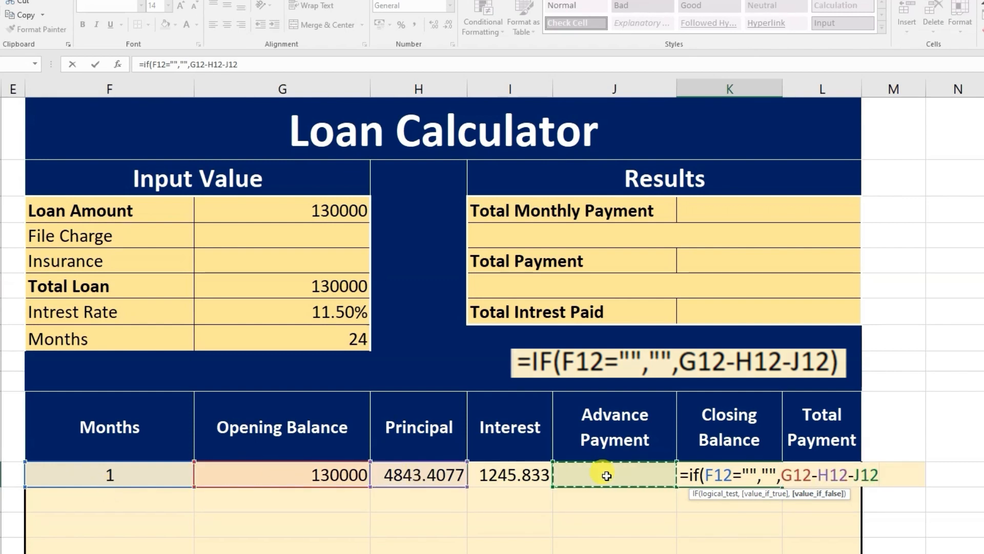
key("Return")
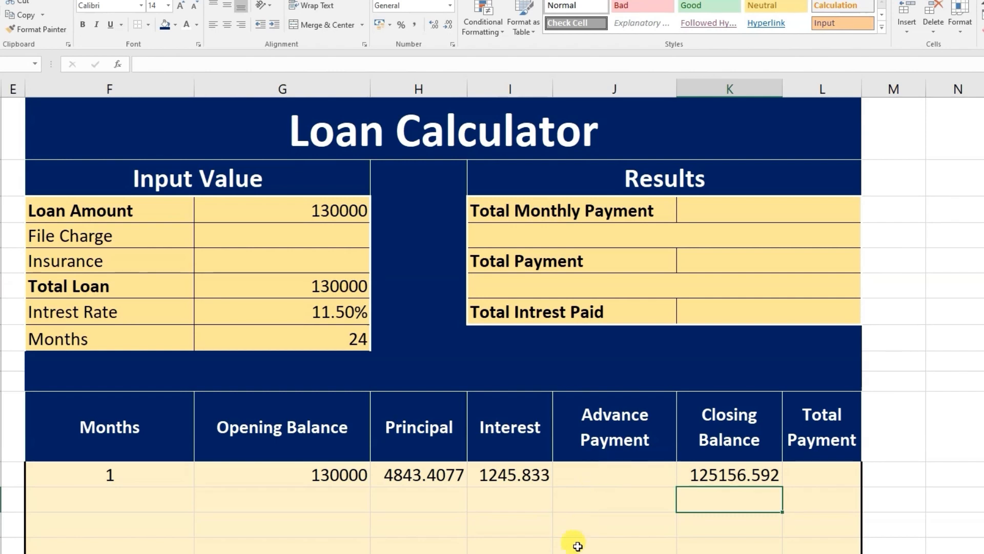
left_click(699, 468)
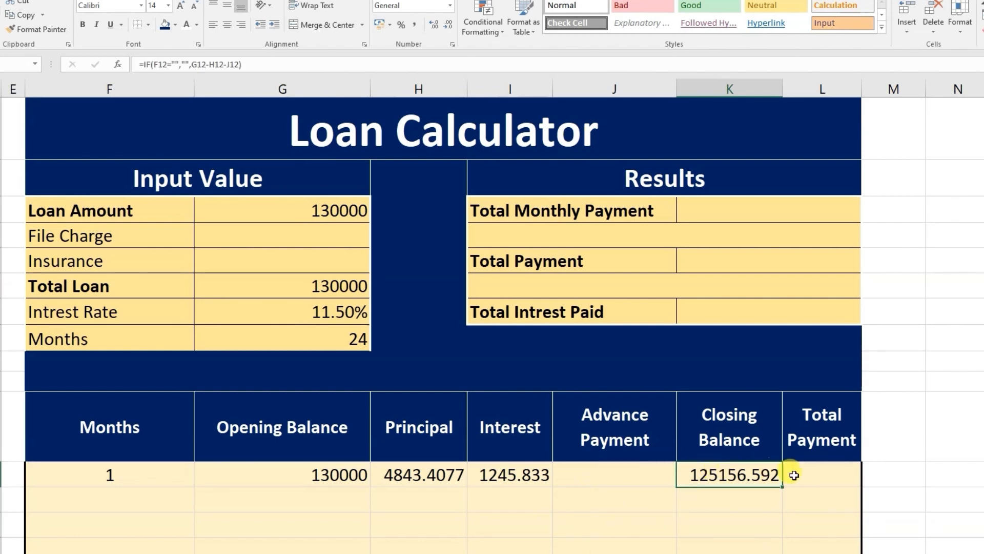
Step: Begin the Total Payment formula in L12 with a blank result for an empty F12: =IF(F12="","",
left_click(821, 472)
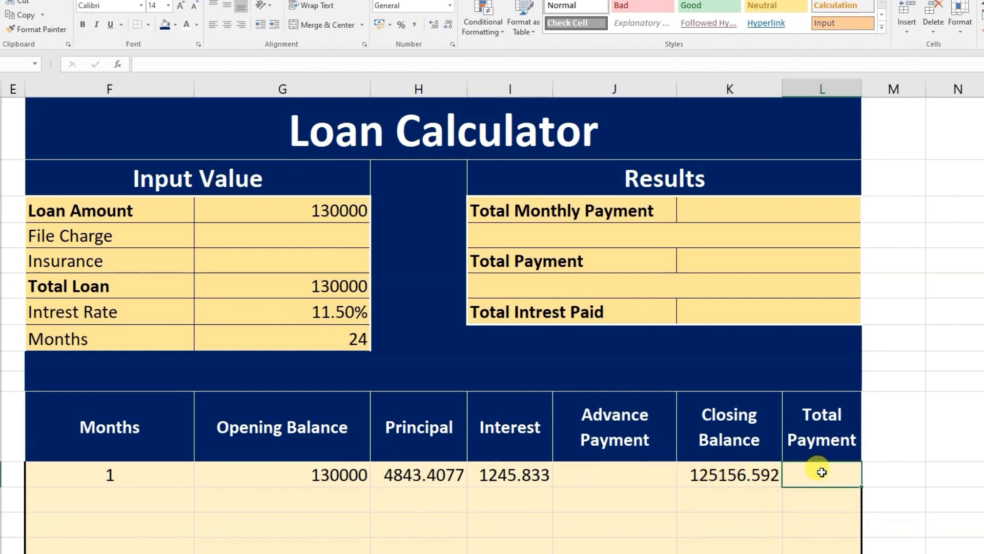
type("=if(")
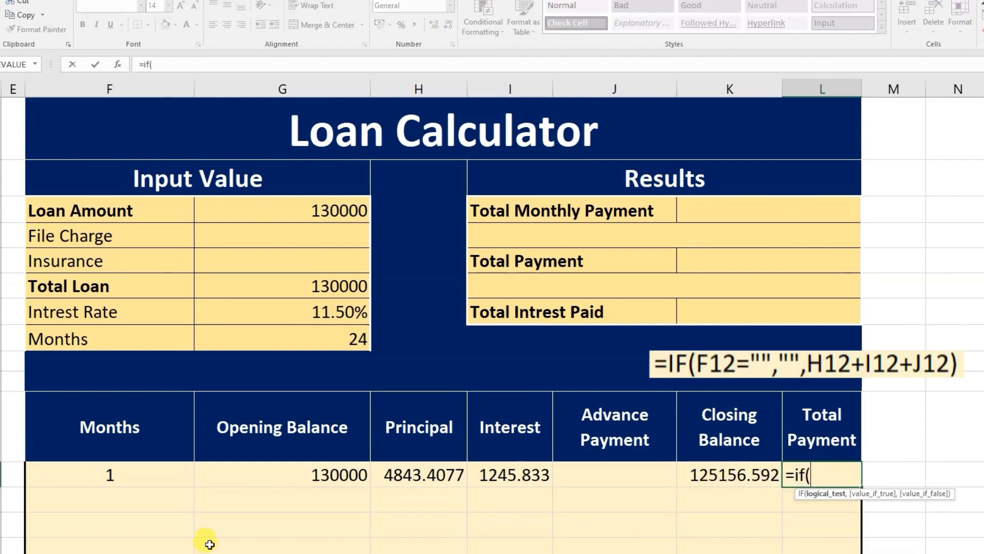
left_click(151, 475)
type("=\"")
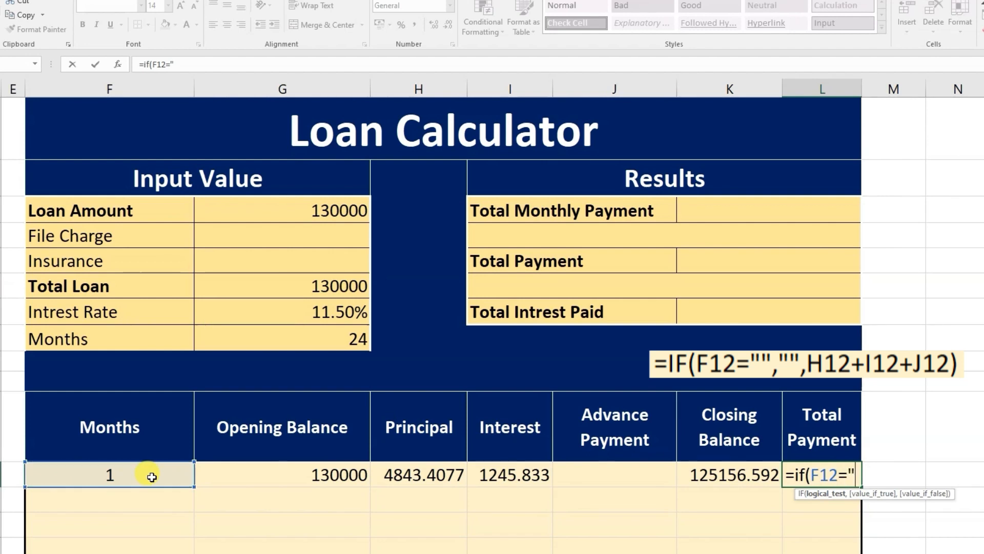
type("\",\"\",")
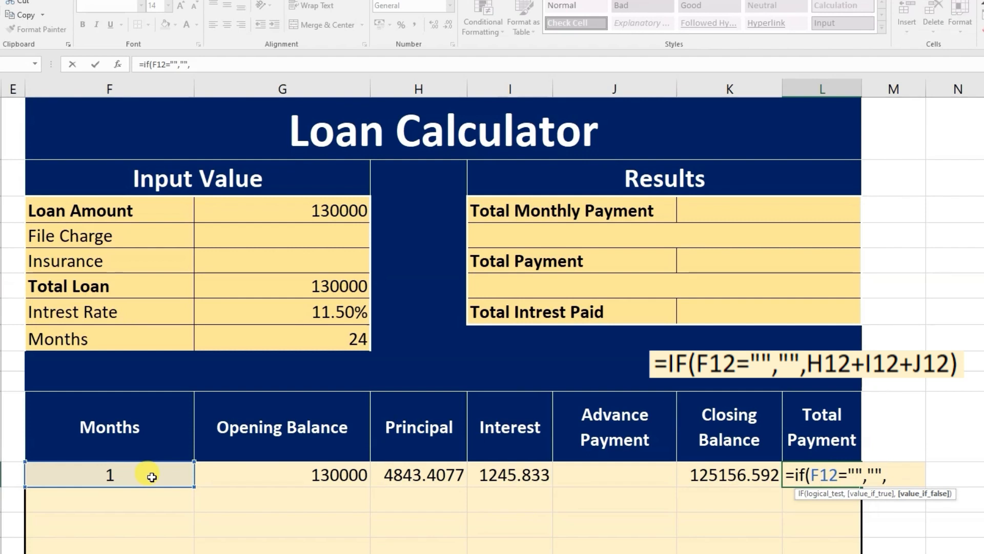
Step: Complete the Total Payment formula in L12 with the sum of principal, interest and advance payment: H12+I12+J12)
left_click(403, 467)
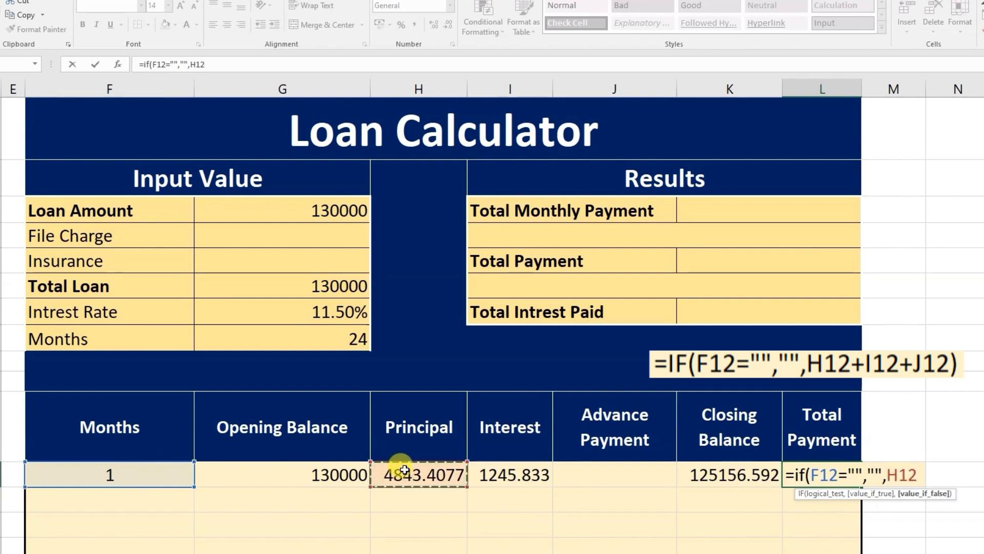
type("+")
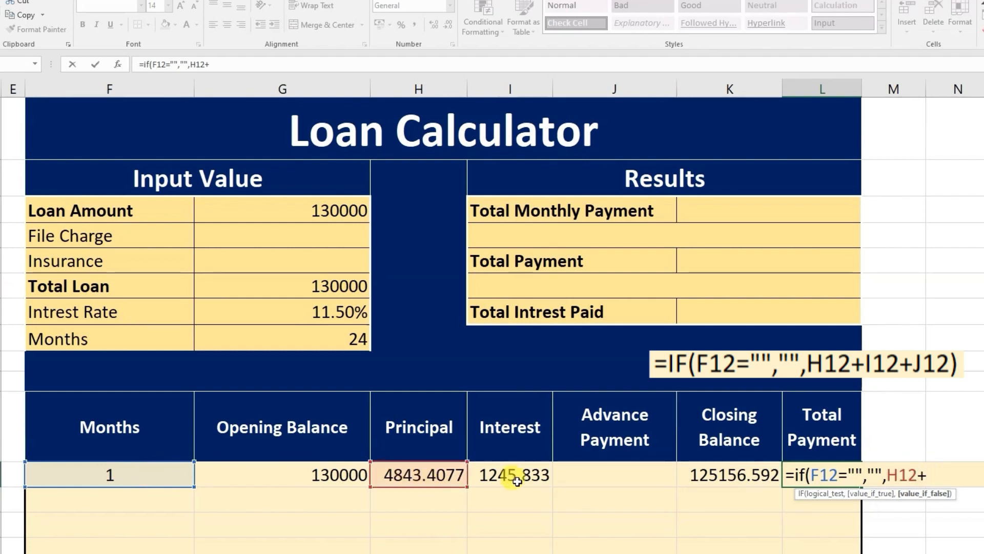
left_click(519, 475)
type("+")
left_click(626, 471)
key("Return")
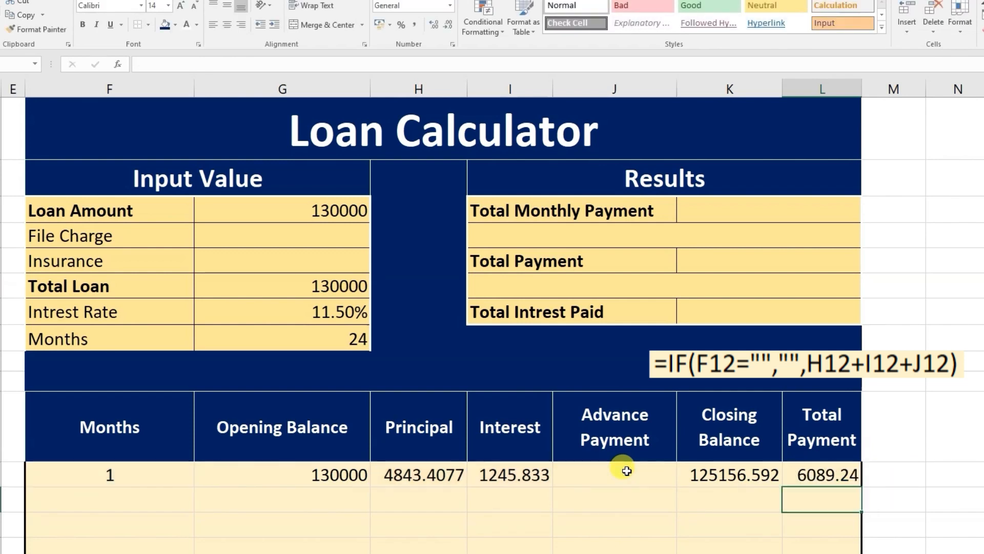
left_click(815, 476)
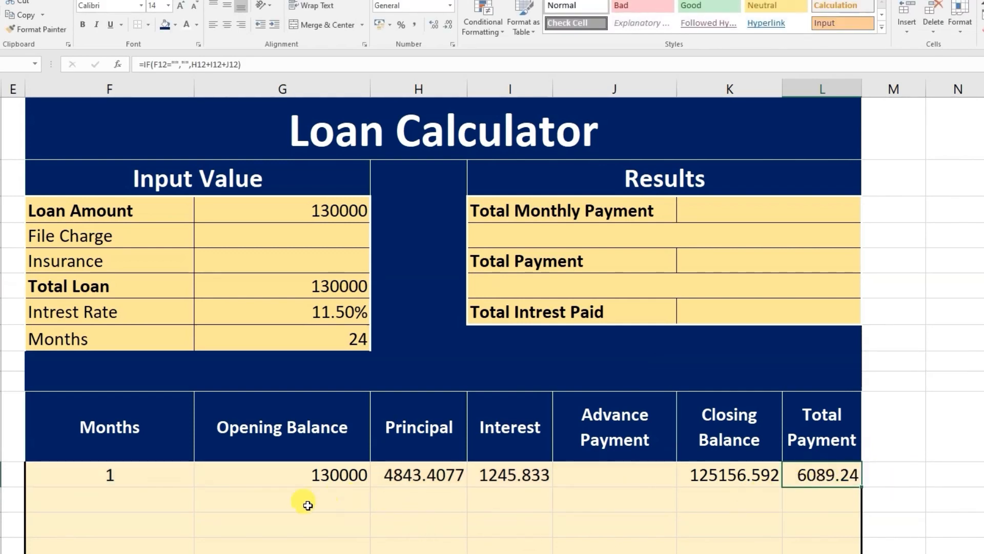
left_click(283, 506)
left_click(300, 341)
left_click_drag(92, 478, 98, 525)
left_click(100, 544)
Step: Begin the second month's formula in F13 with a test on the previous closing balance and a nested IF: =IF(K12>1,IF(
scroll(102, 498, "down", 2)
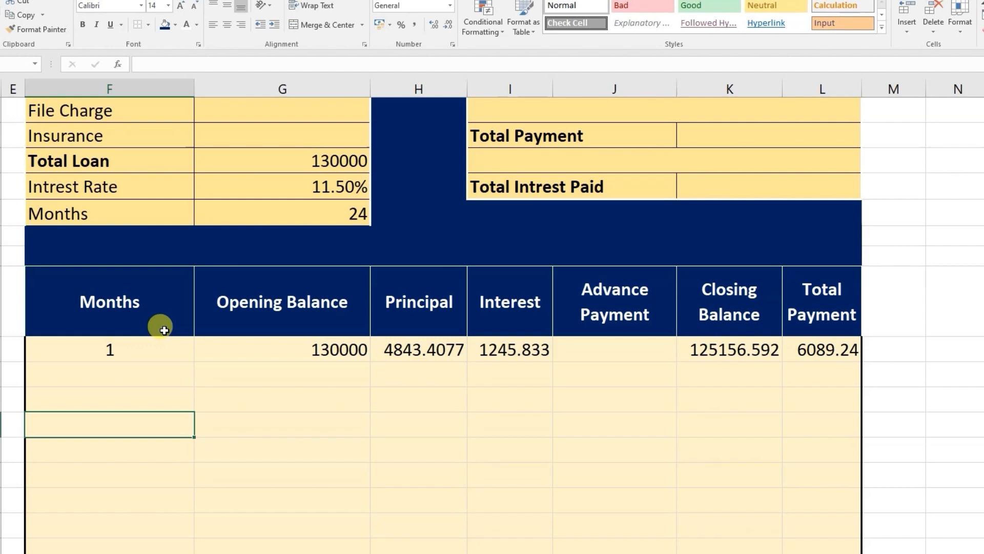
left_click(110, 374)
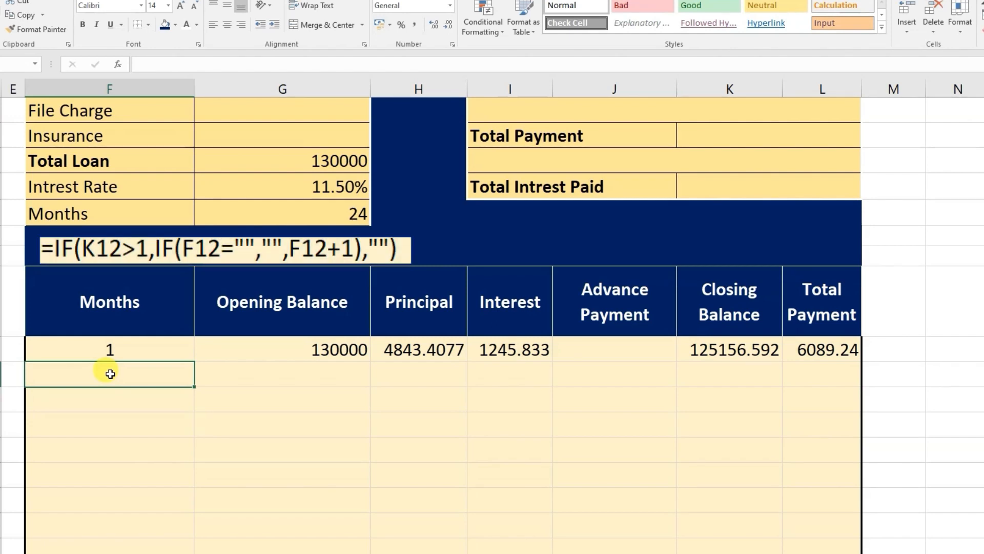
type("=if(")
left_click(736, 351)
type(">1")
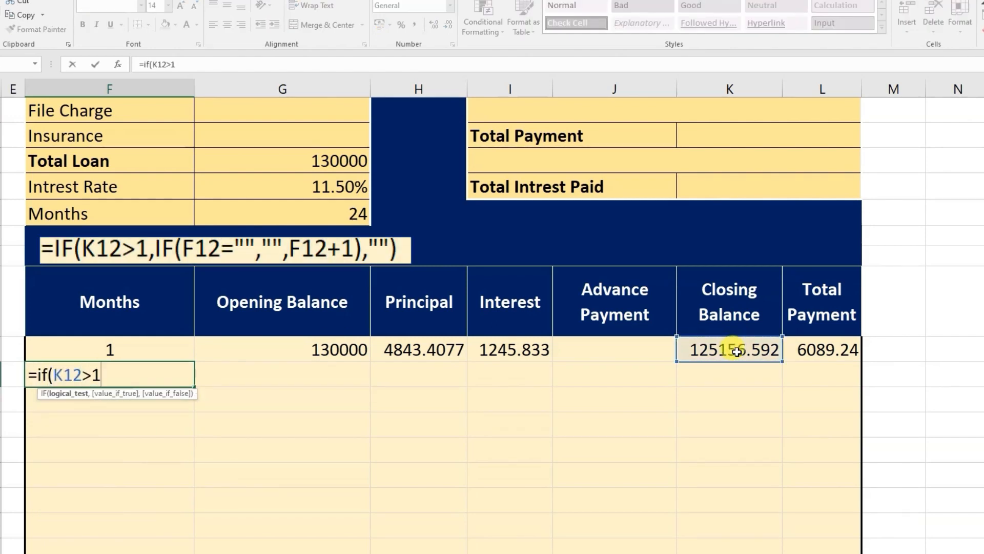
type(",if(")
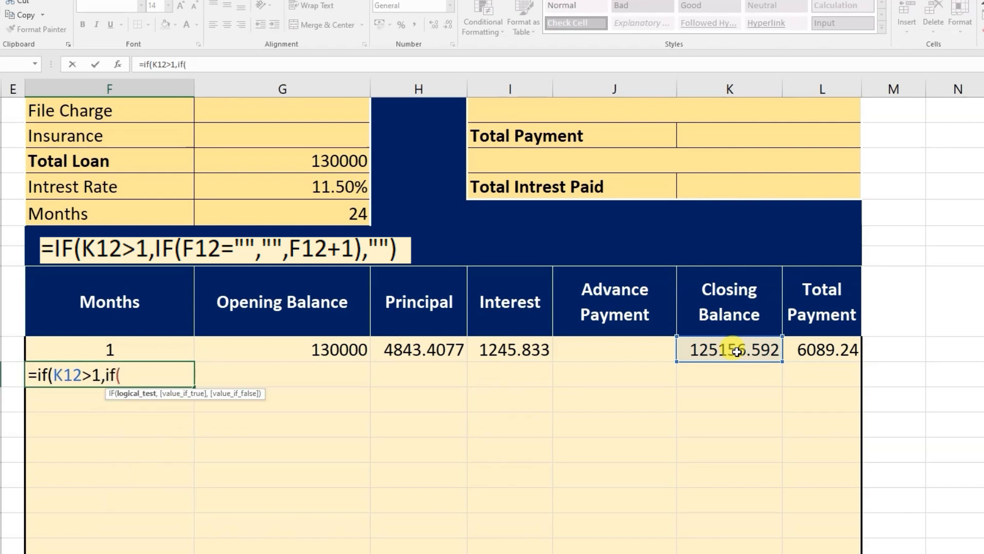
Step: Complete the month formula in F13 with the nested test F12="","",F12+1) and a blank result "") for the outer IF
left_click(111, 347)
type("=")
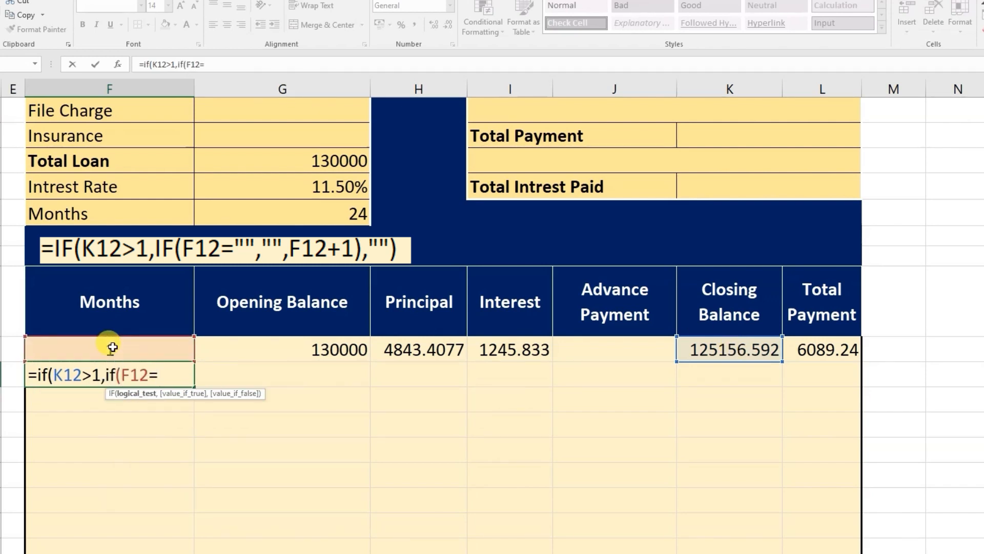
type("\"\",\"\"")
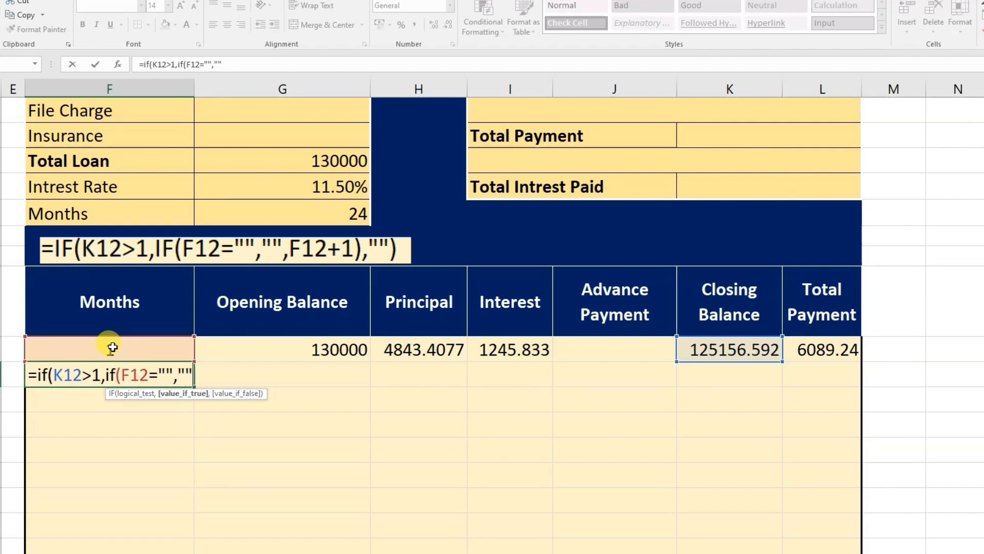
type(",")
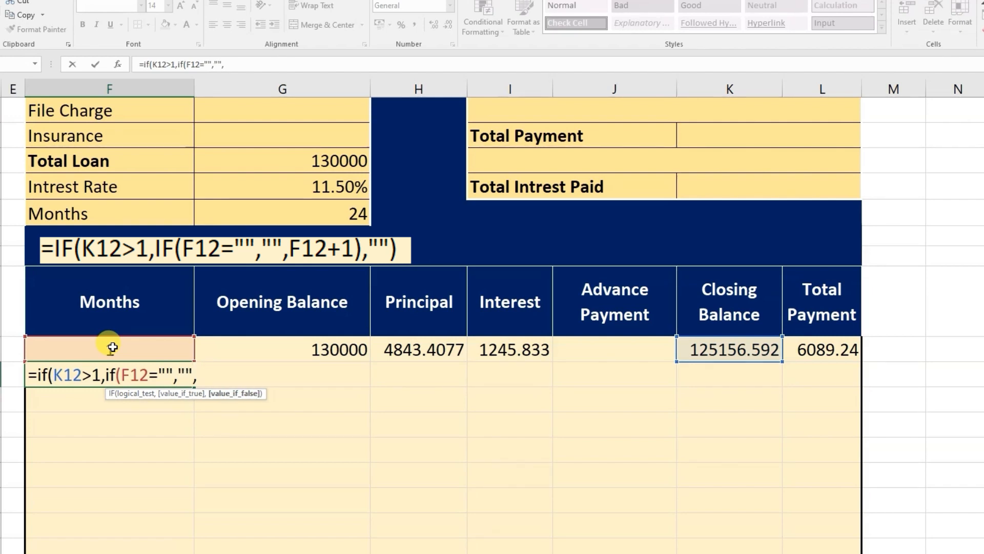
left_click(112, 348)
type("+1),")
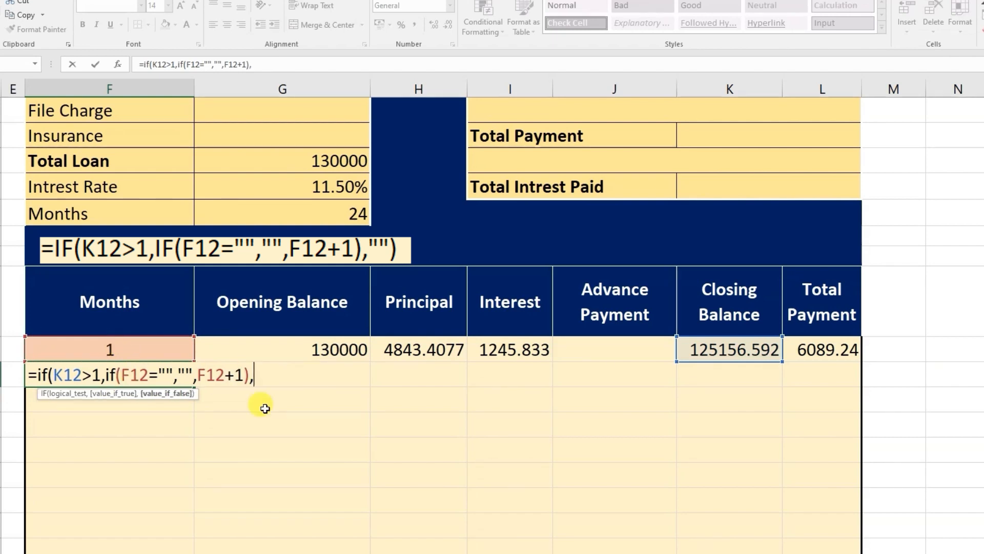
type("\"\")")
key("Return")
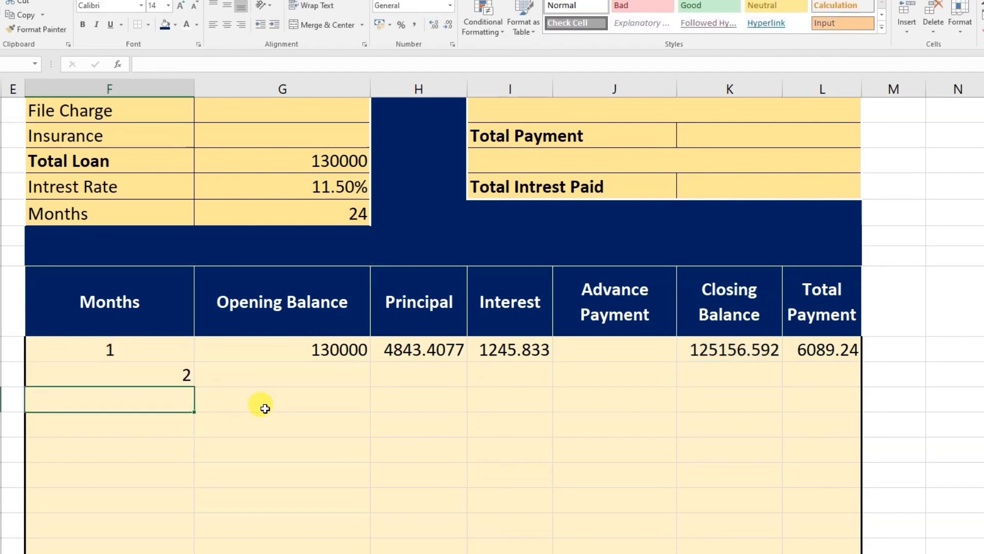
left_click(143, 375)
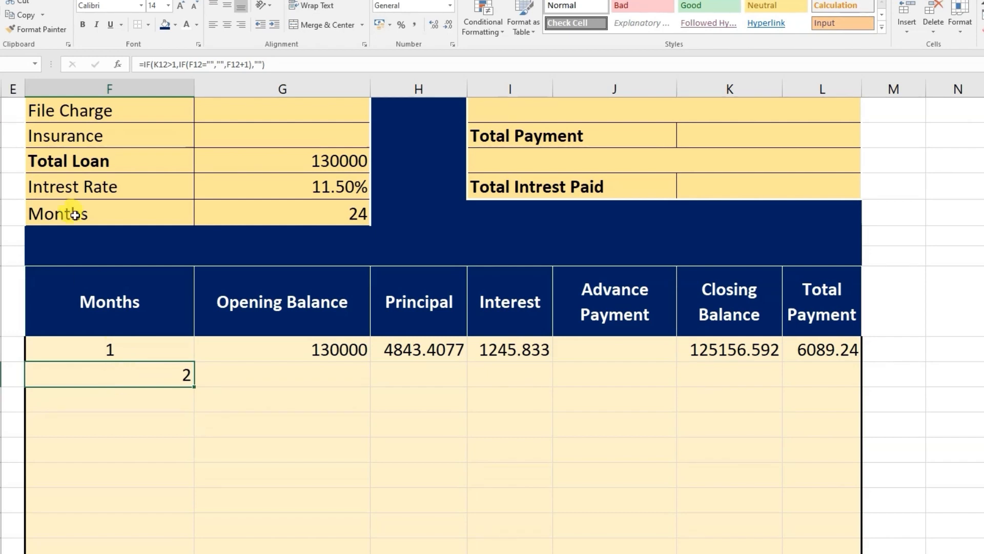
Step: Centre the contents of column F horizontally
left_click(109, 89)
left_click(227, 25)
left_click(109, 374)
Step: Left-align the input labels from File Charge down to Months
left_click(131, 113)
left_click_drag(133, 129, 98, 210)
left_click(212, 25)
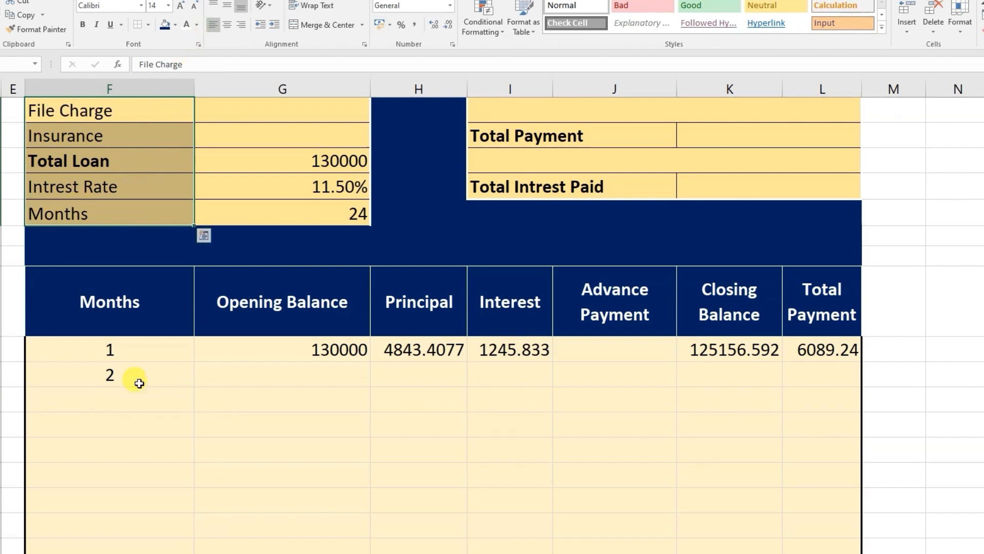
left_click(102, 367)
left_click(128, 378)
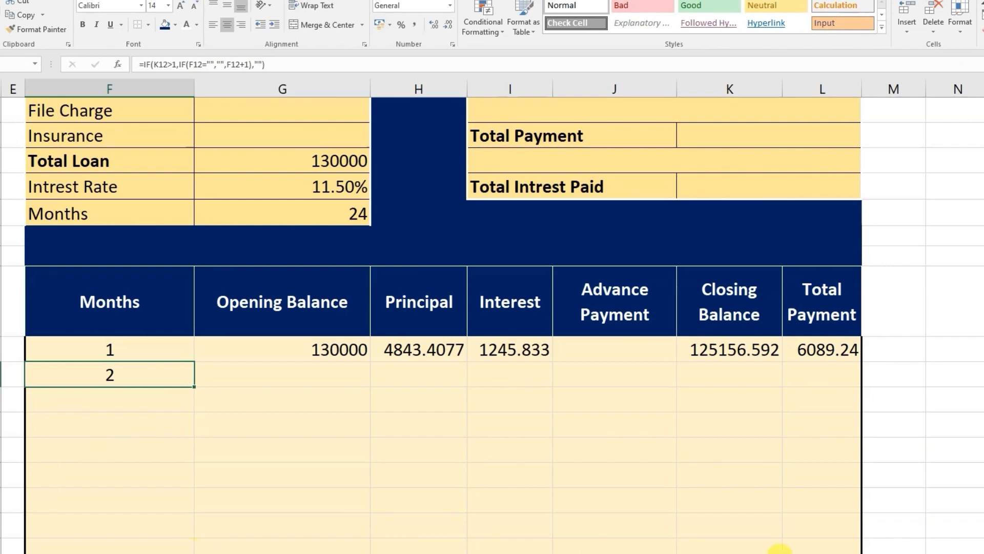
Step: Enter 1 in E12, beside the first row of the payment schedule
scroll(165, 411, "left", 1)
left_click(121, 345)
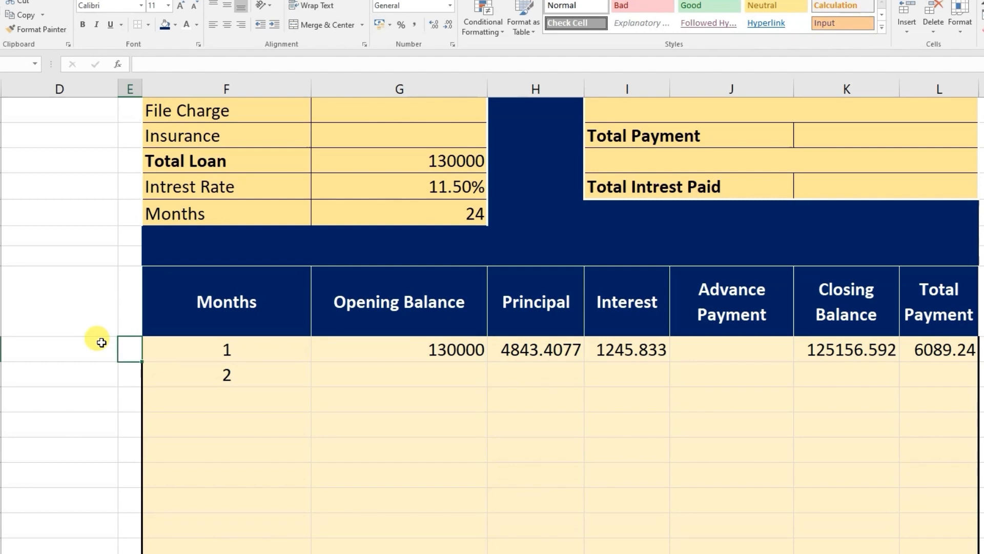
type("1")
key("Return")
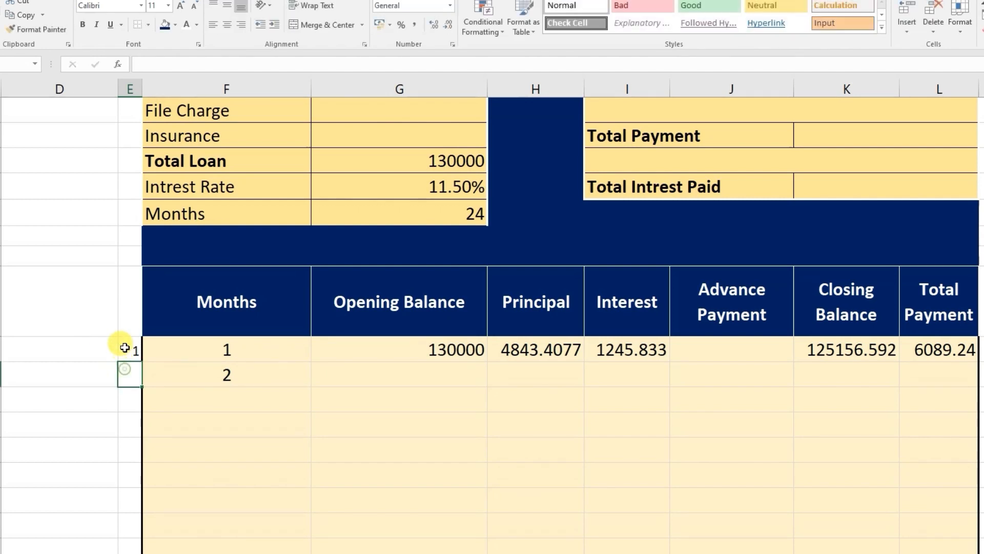
Step: Fill a linear number series down the column from E12 with step value 1 and stop value 400
left_click(124, 349)
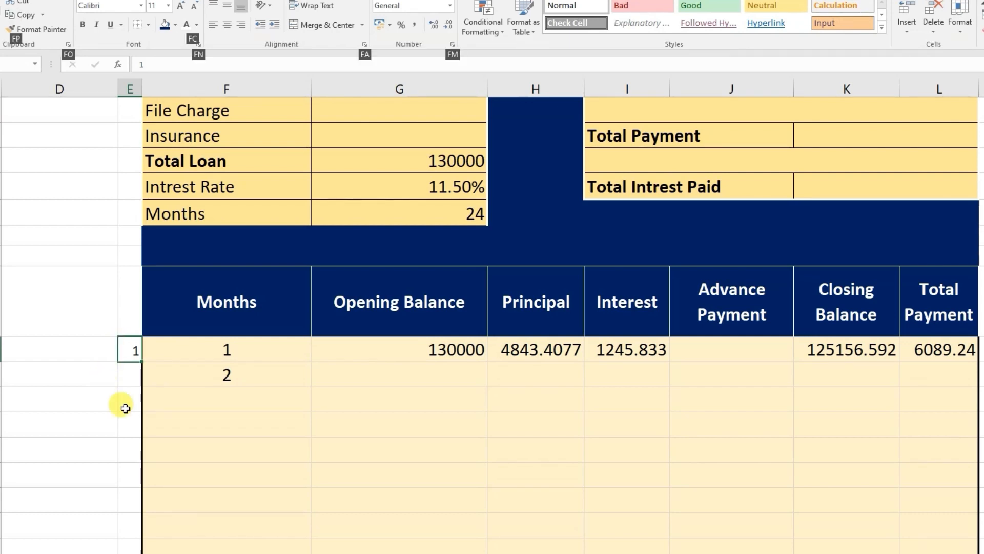
key("alt+h")
key("f")
key("i")
key("s")
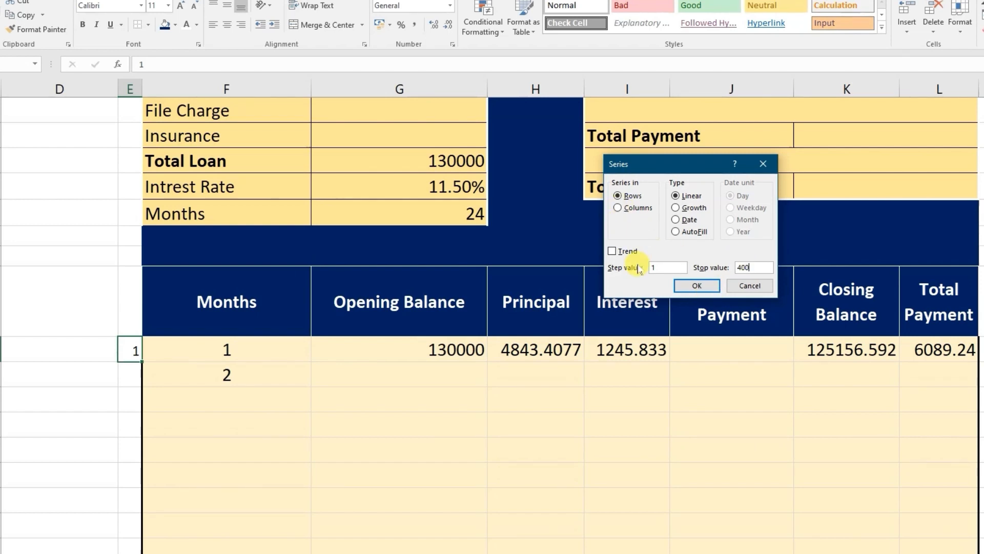
left_click(619, 207)
left_click(696, 286)
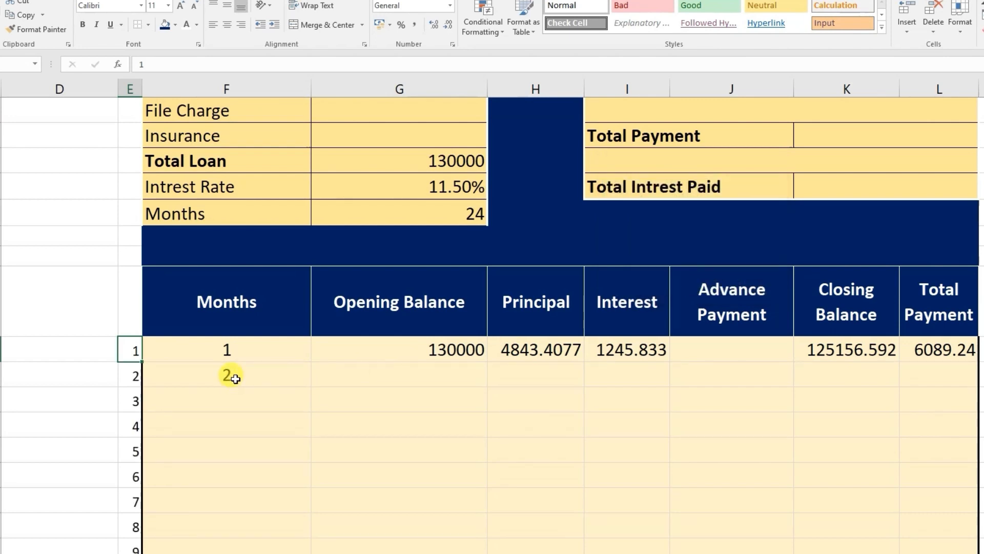
Step: Widen column E to fit its serial numbers and check the series down the sheet
scroll(228, 379, "down", 10)
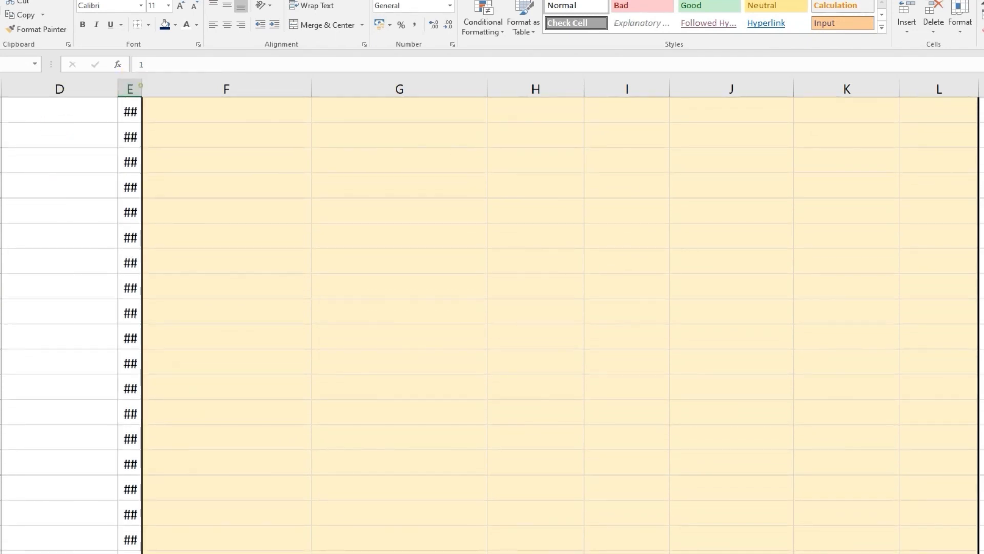
double_click(142, 89)
scroll(200, 338, "down", 20)
scroll(199, 338, "down", 15)
scroll(199, 337, "up", 20)
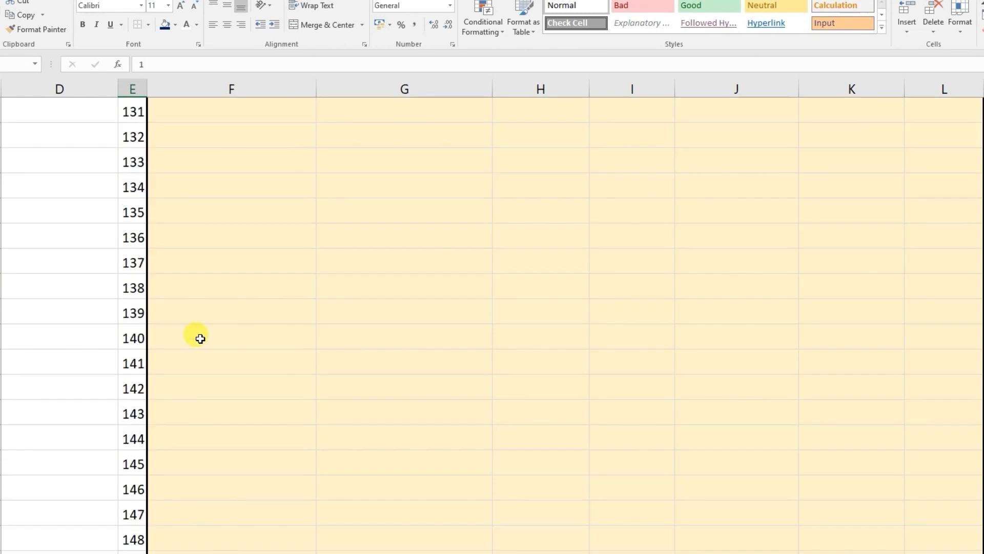
Step: Fill the Months formula in F13 and the Total Payment formula in L12 down their schedule columns
left_click(191, 281)
left_click(311, 304)
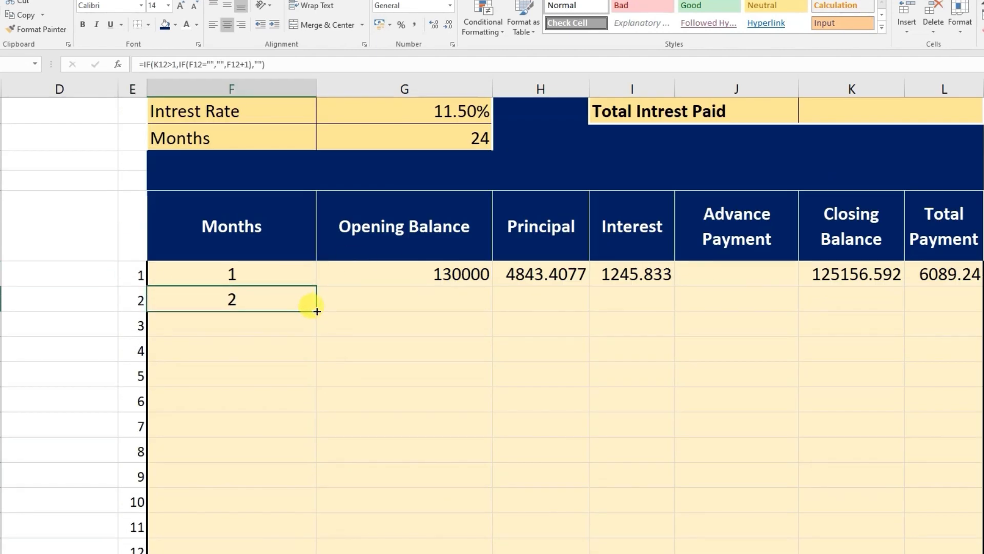
left_click(975, 280)
double_click(980, 285)
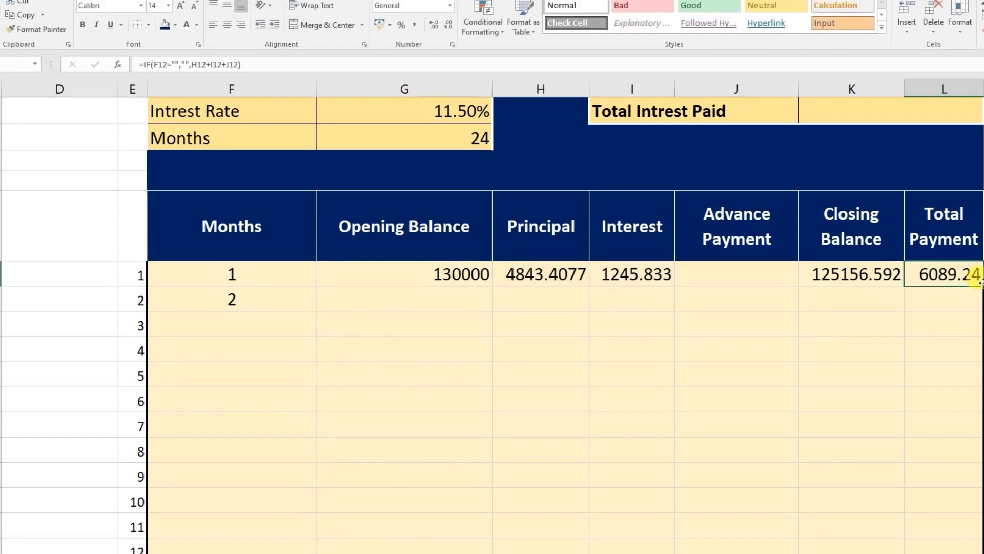
Step: Fill the Closing Balance, Interest and Principal formulas from row 12 down their schedule columns
left_click(895, 282)
double_click(897, 284)
left_click(735, 280)
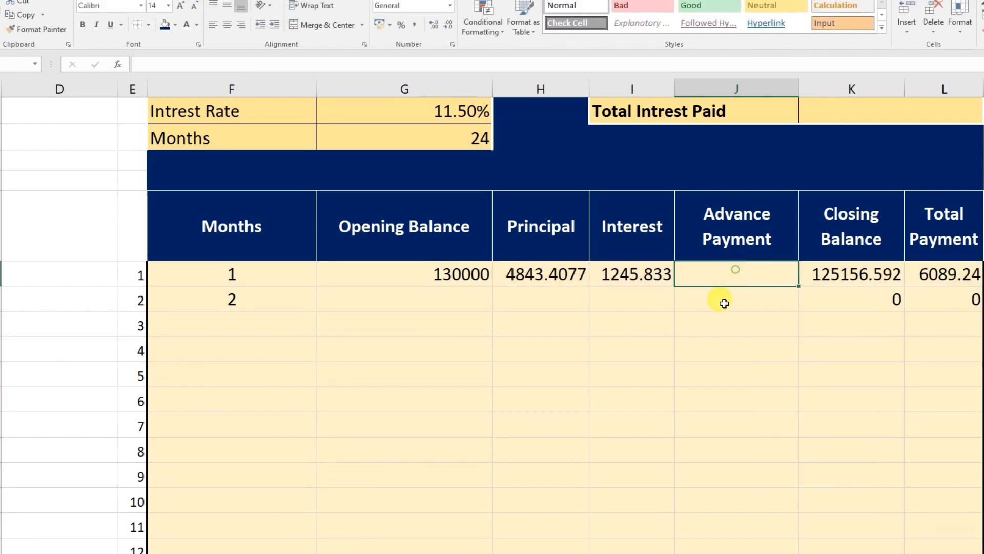
left_click(658, 272)
double_click(673, 285)
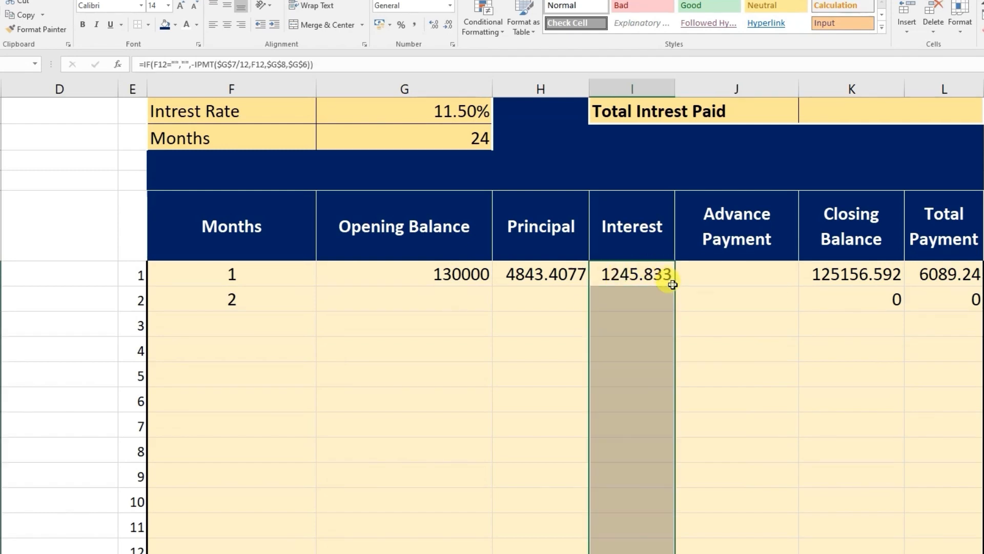
left_click(575, 269)
double_click(596, 313)
Step: Try to fill the Opening Balance formula from G12 down column G
left_click(448, 281)
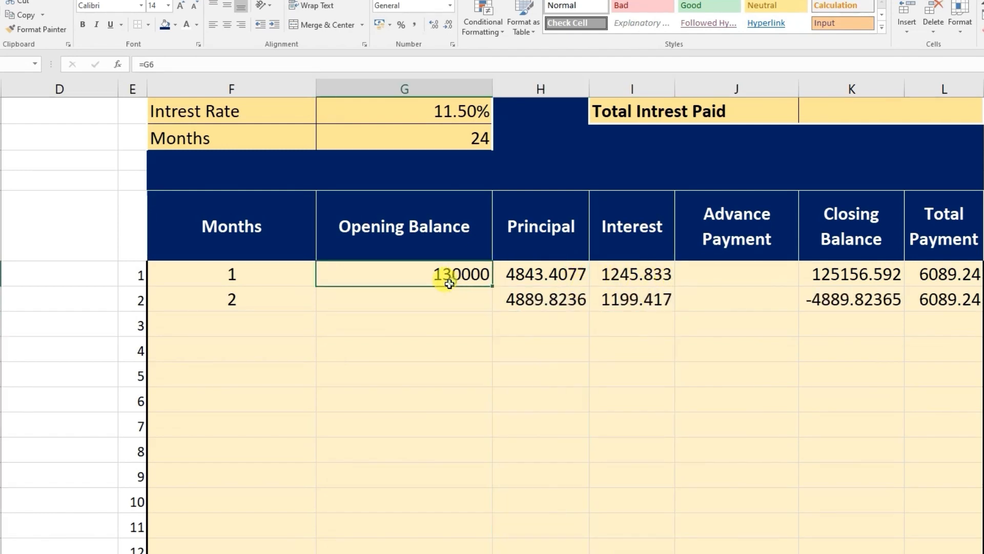
double_click(491, 287)
left_click(397, 378)
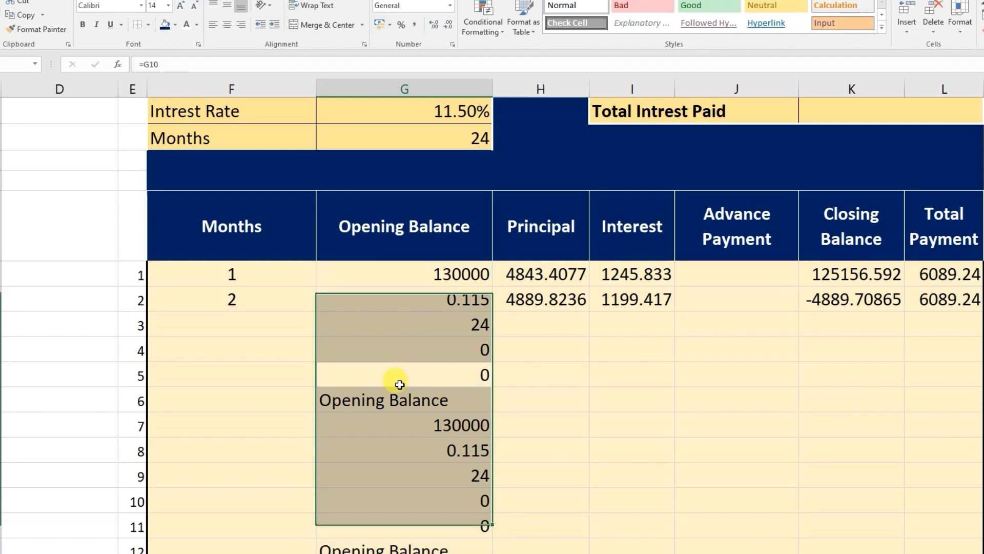
left_click_drag(396, 295, 416, 422)
left_click(412, 374)
left_click(387, 279)
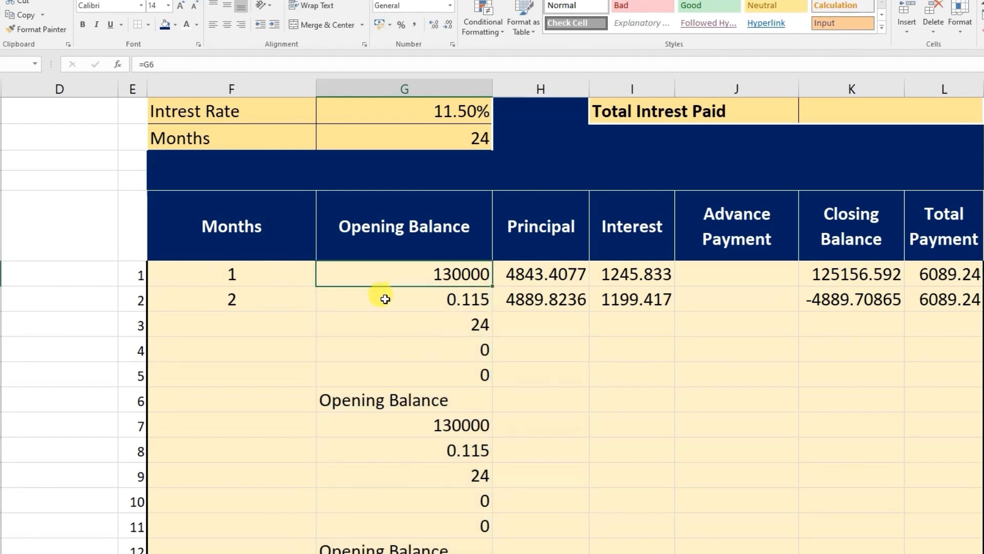
Step: Enter the formula =IF(F13="","",K12) in G13 for the second month's opening balance
left_click(414, 306)
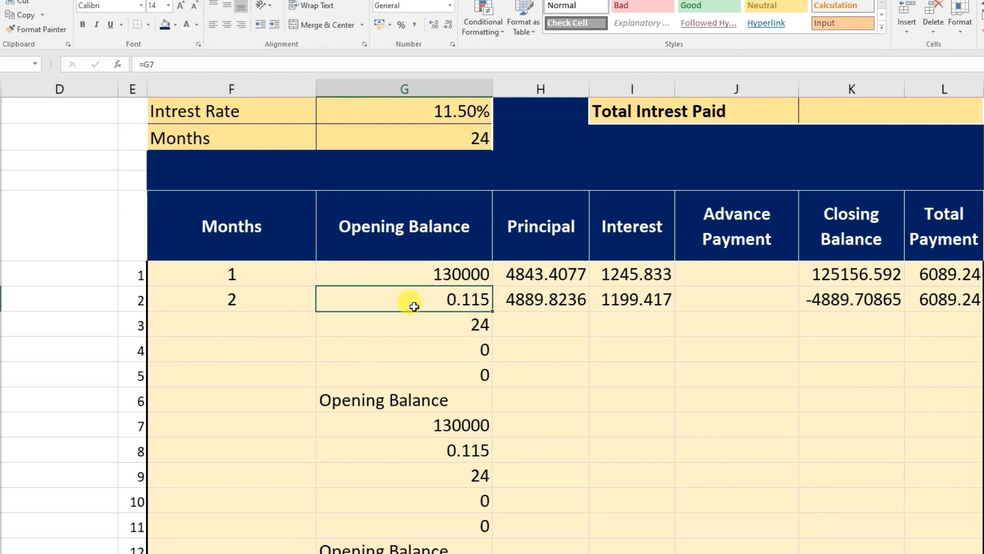
type("=")
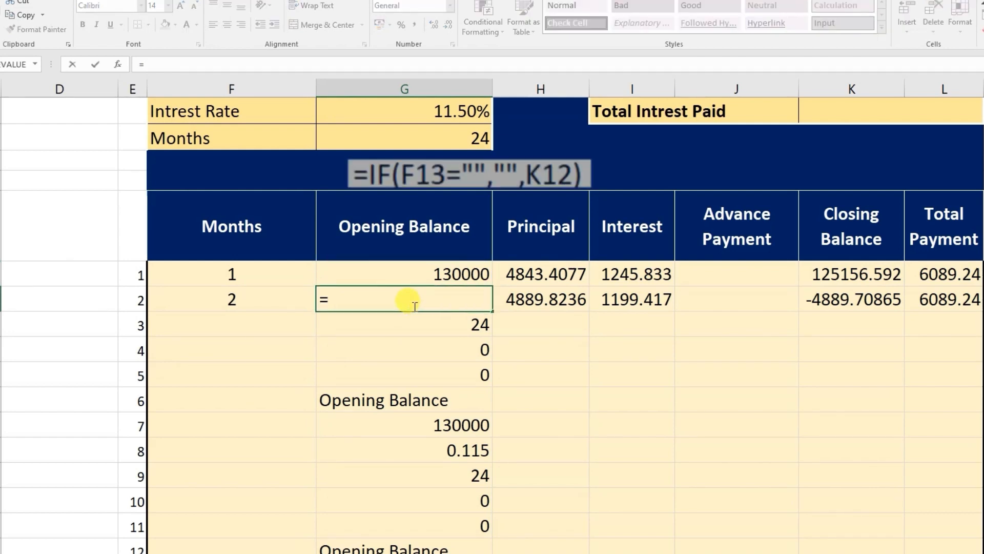
type("if(")
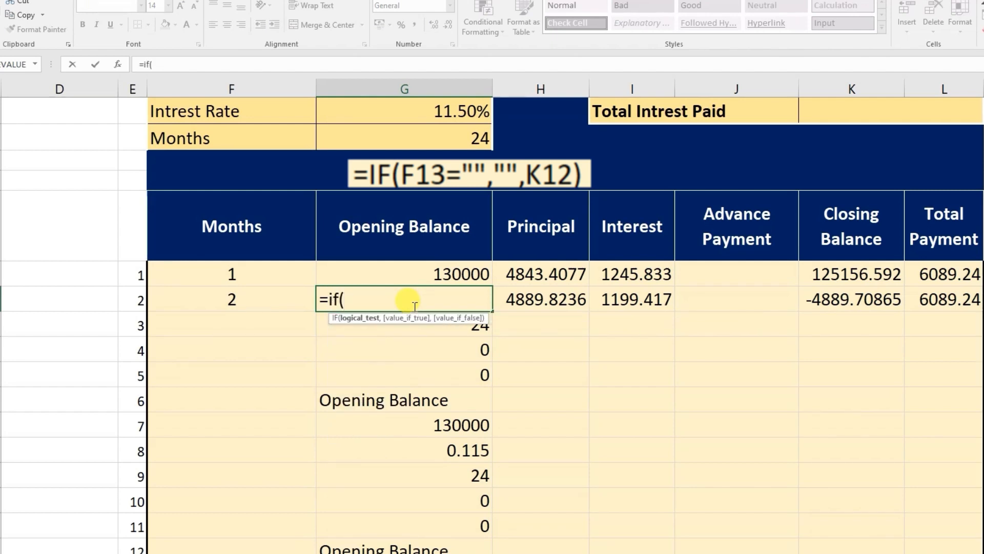
left_click(224, 302)
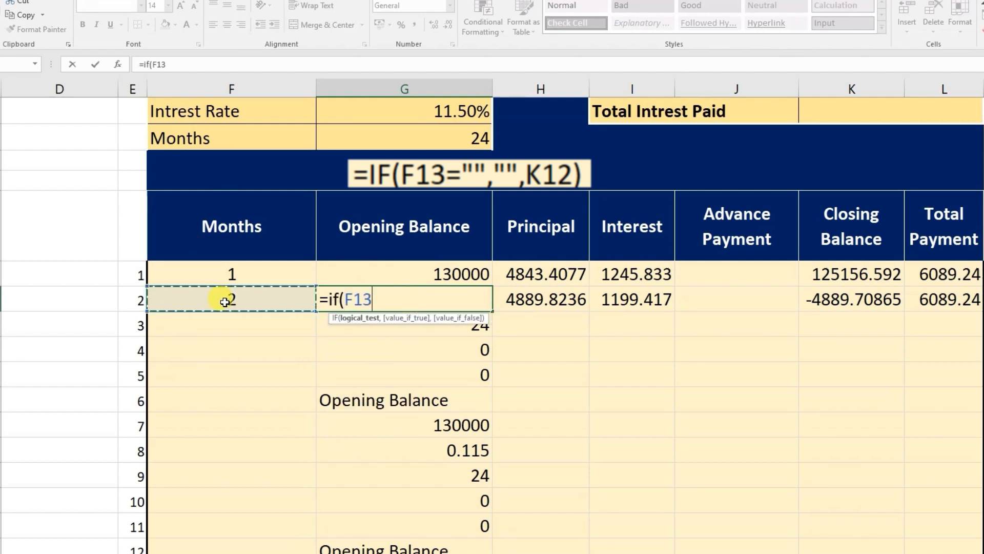
type("=\"\",")
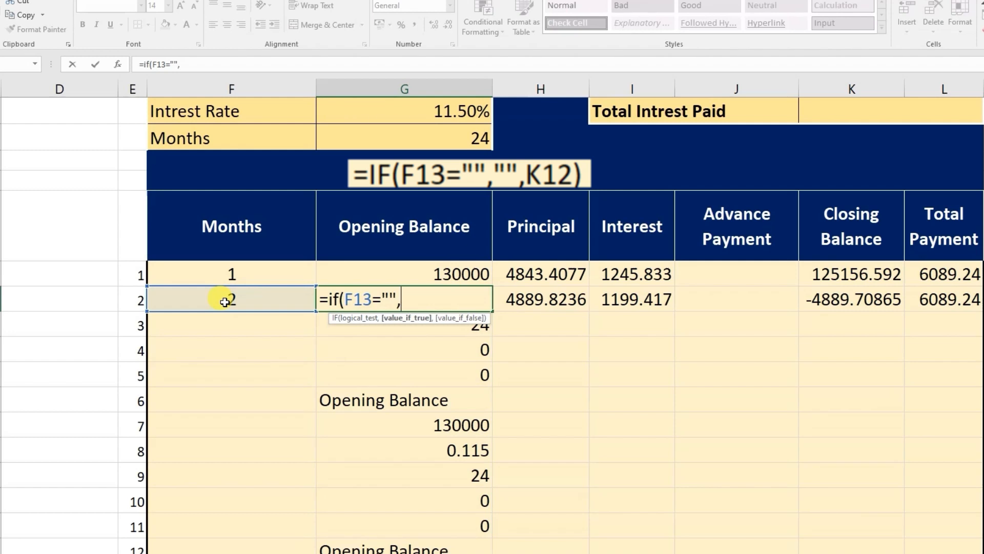
type("\"\",")
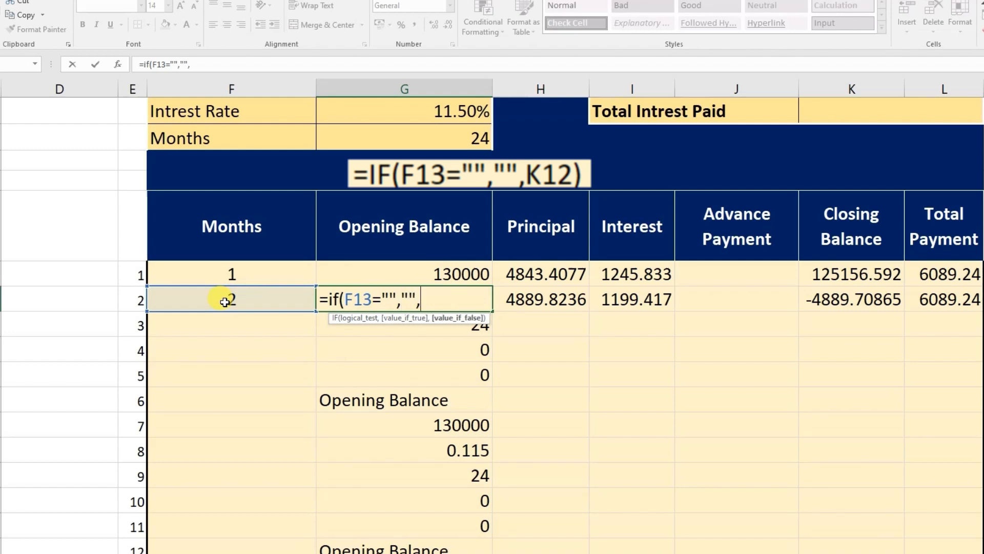
left_click(873, 269)
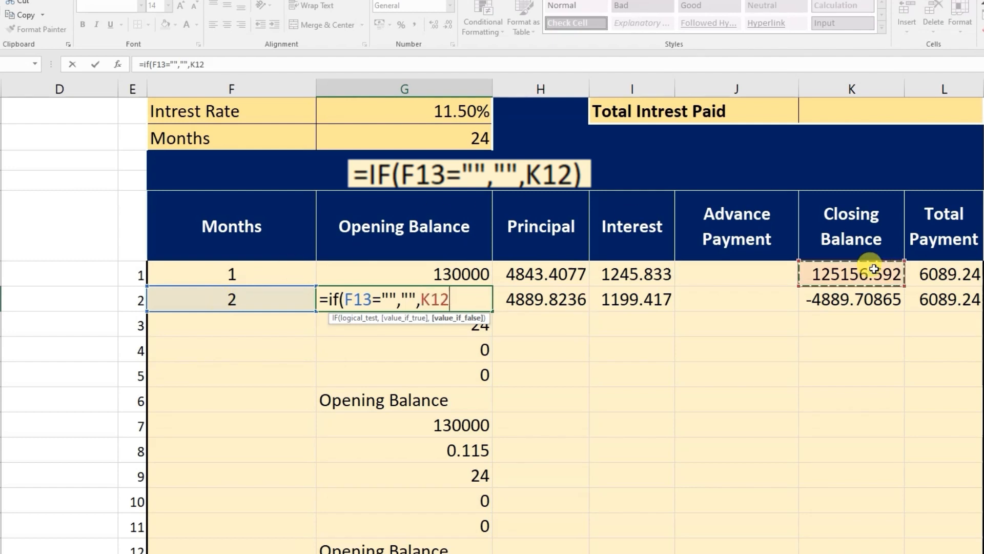
type(")")
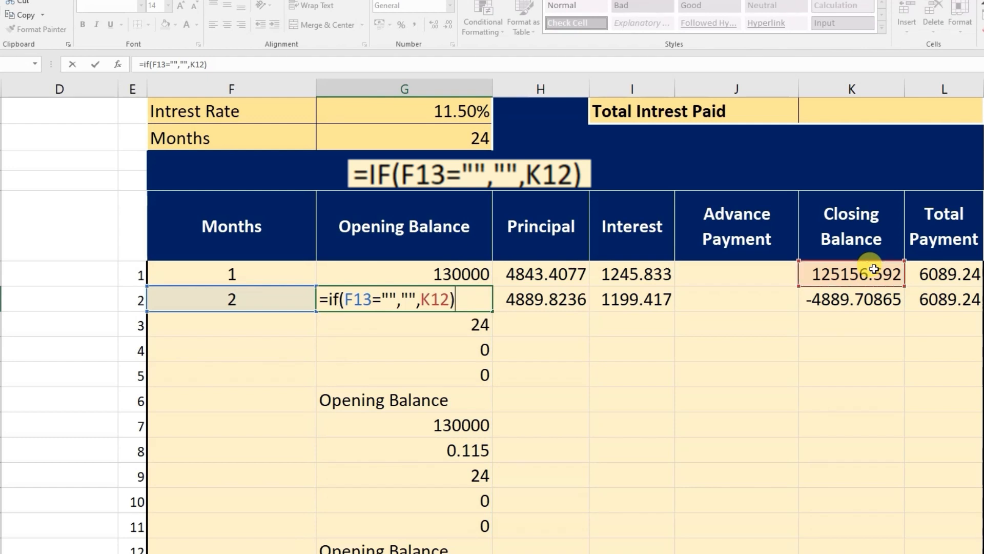
key("Return")
Step: Fill the opening balance formula from G13 down the Opening Balance column
left_click(481, 297)
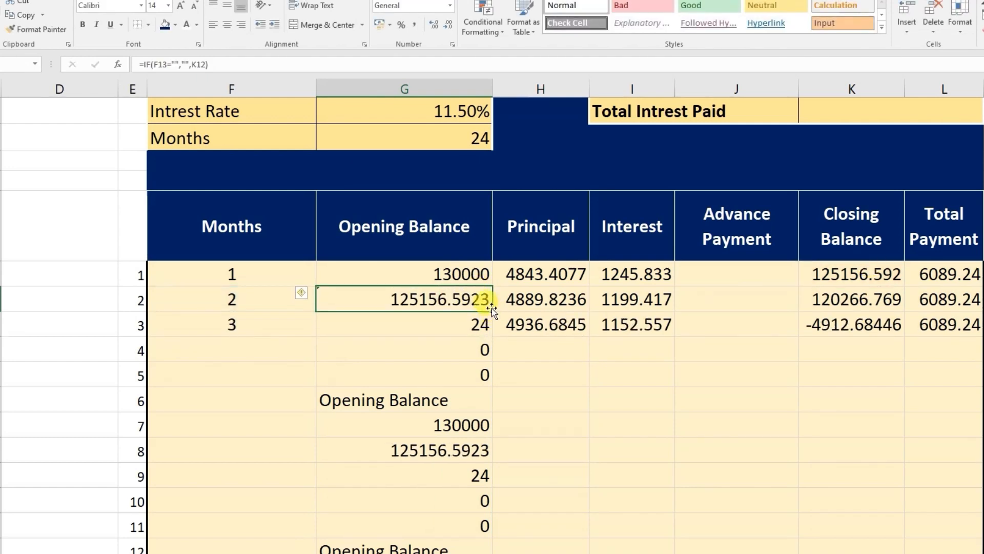
double_click(492, 310)
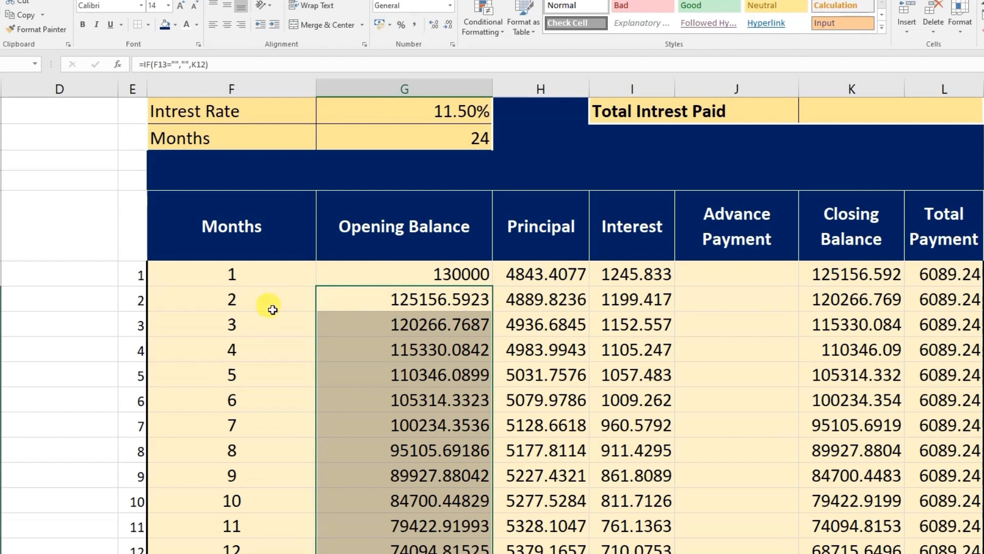
left_click(564, 397)
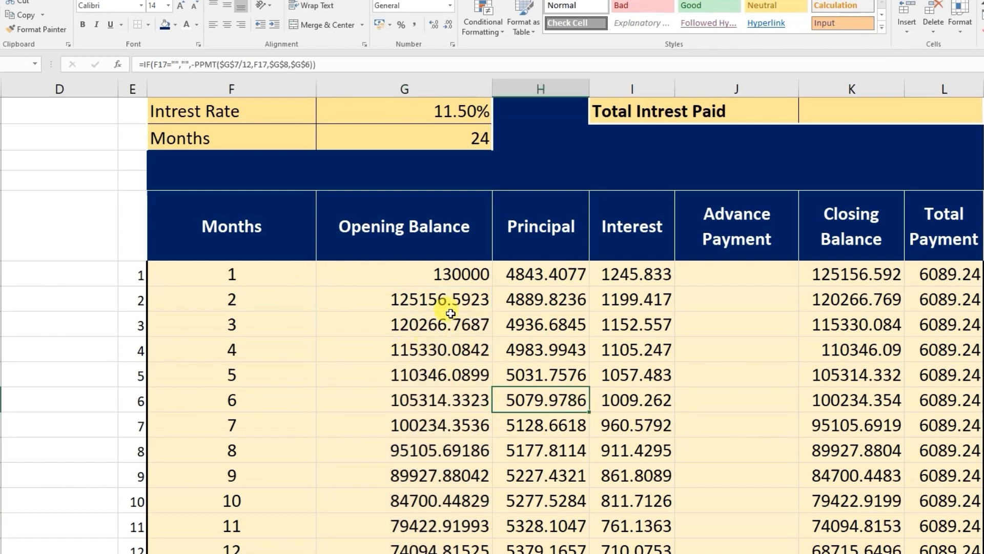
Step: Try to adjust the decimal places on the entire columns G to L
left_click(430, 275)
left_click_drag(426, 239, 777, 329)
left_click_drag(412, 89, 933, 105)
double_click(436, 28)
double_click(450, 28)
key("ctrl+z")
key("ctrl+z")
left_click(427, 90)
left_click(448, 26)
key("ctrl+z")
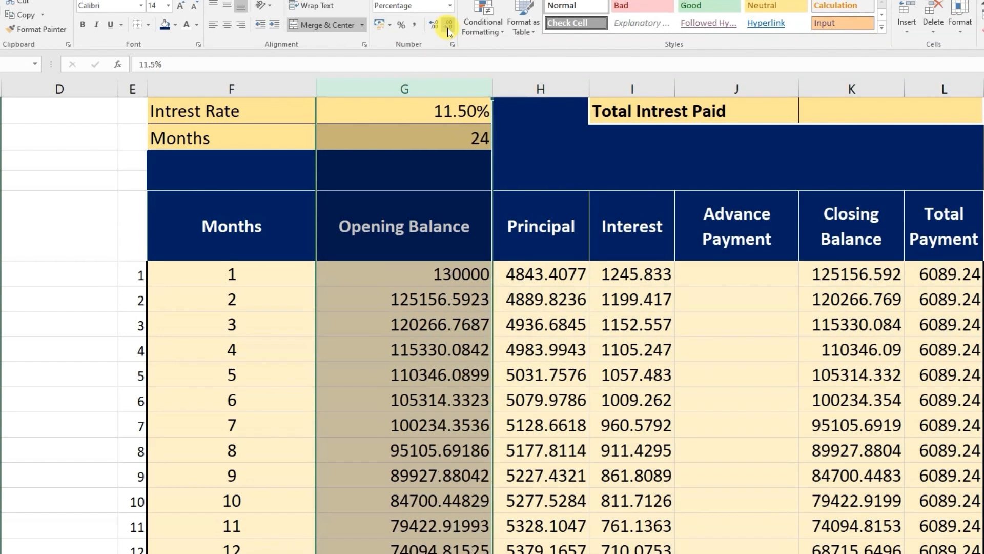
Step: Format the schedule amounts from G12 down and across to column L with two decimal places
left_click(417, 297)
left_click(418, 268)
key("ctrl+shift+Down")
key("ctrl+shift+Right")
scroll(487, 184, "up", 20)
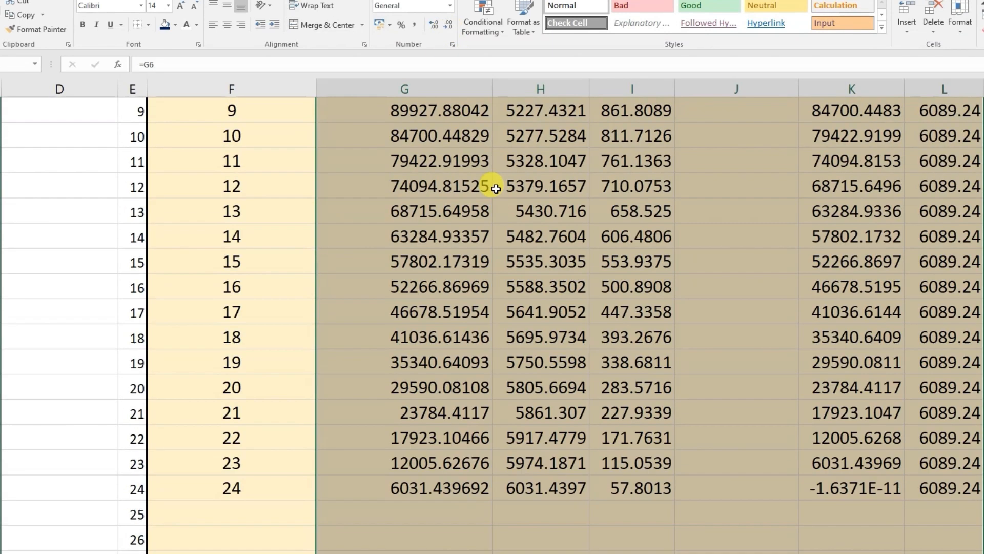
left_click(447, 23)
double_click(434, 23)
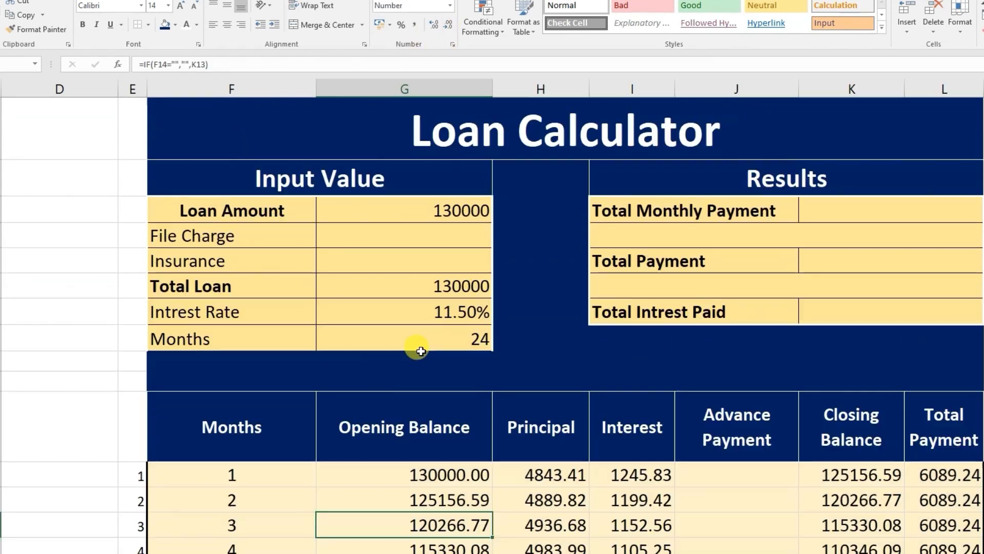
left_click(784, 499)
left_click(838, 495)
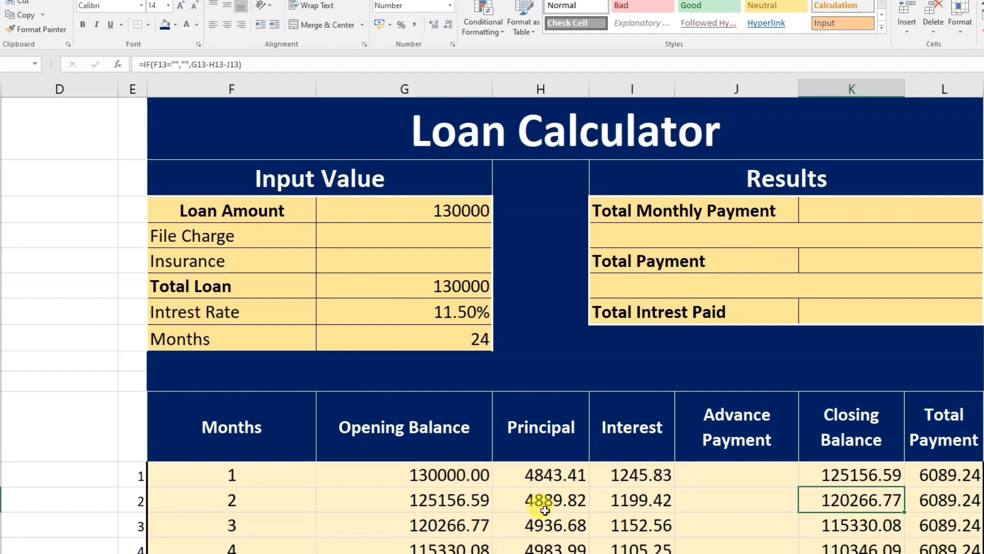
left_click(848, 209)
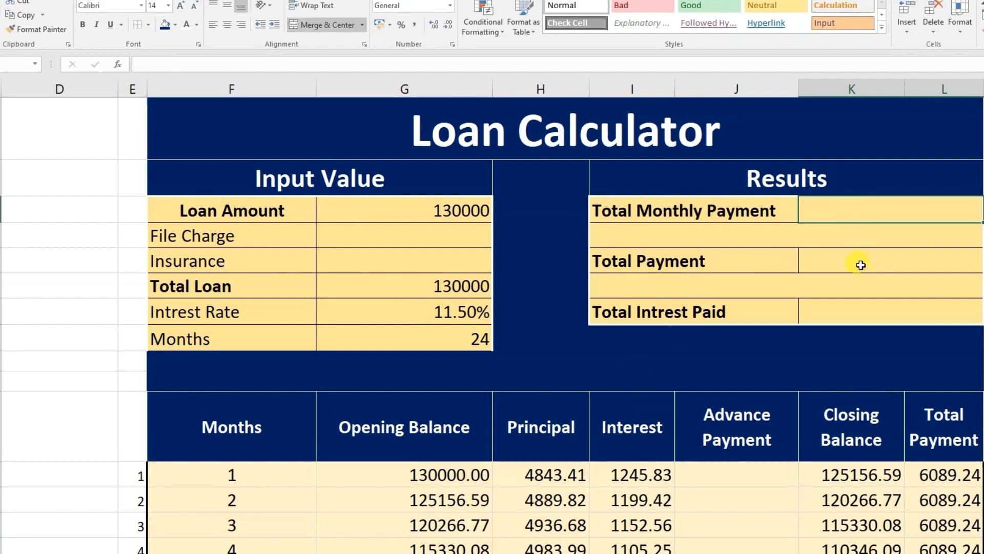
left_click(860, 263)
left_click(850, 313)
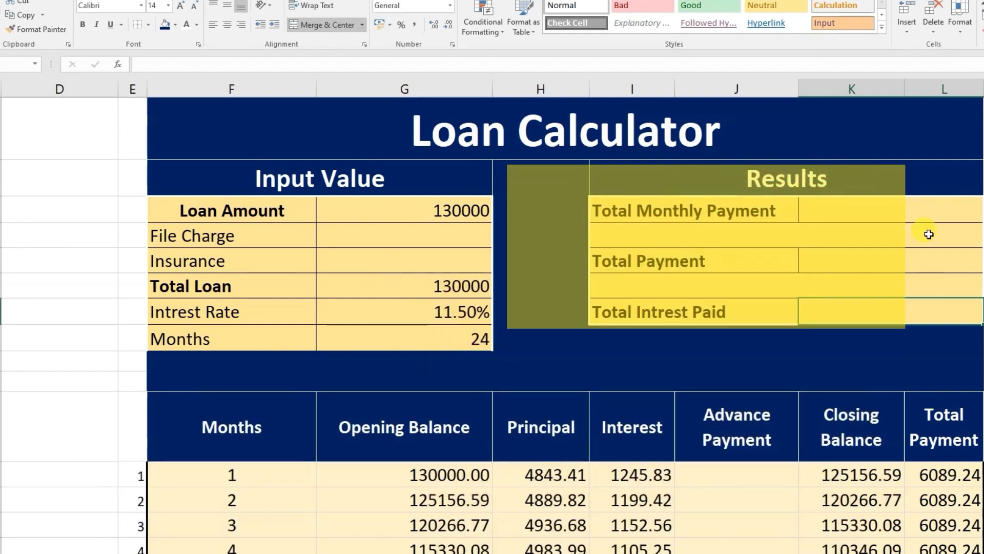
Step: Calculate the Total Monthly Payment result with the formula =-PMT(G7/12,G8,G6)
left_click(828, 210)
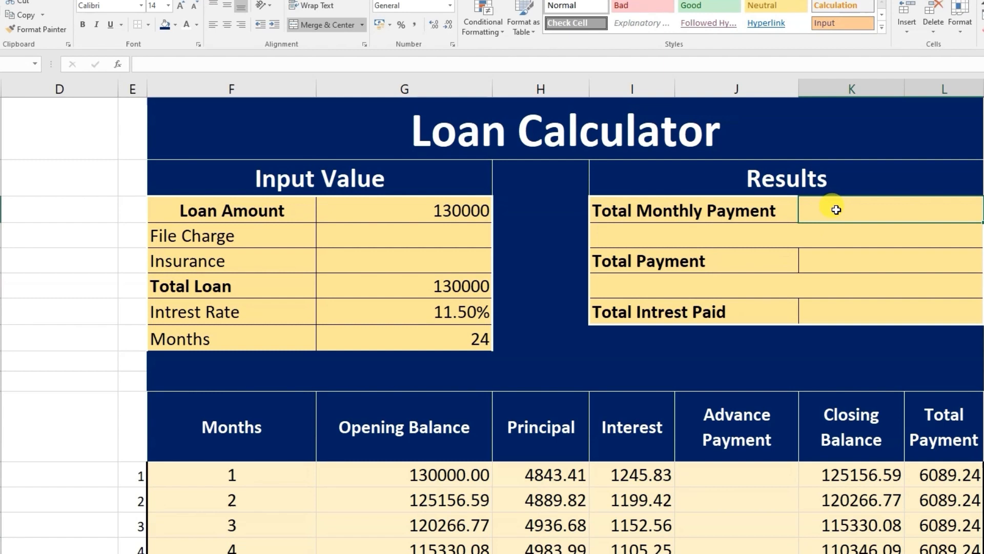
type("=")
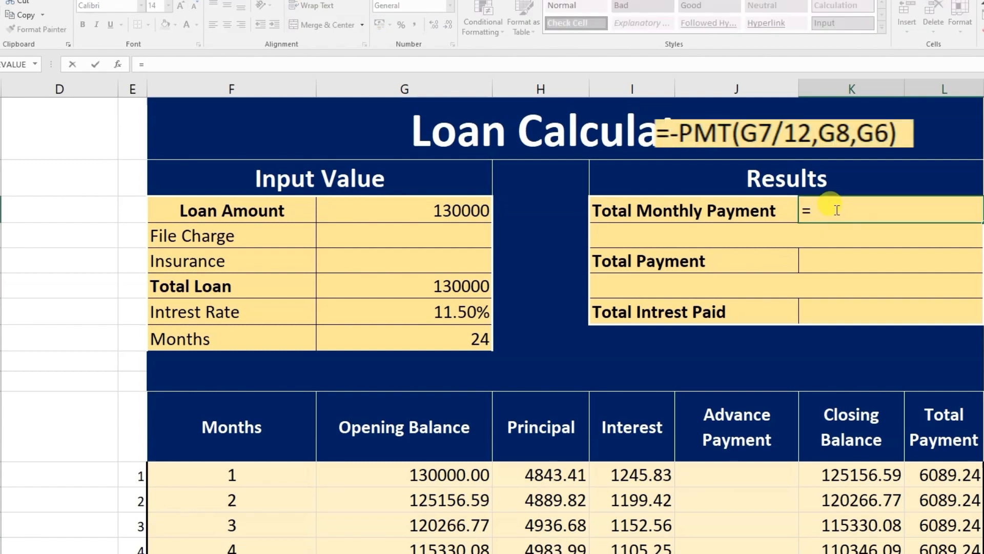
type("-pmt(")
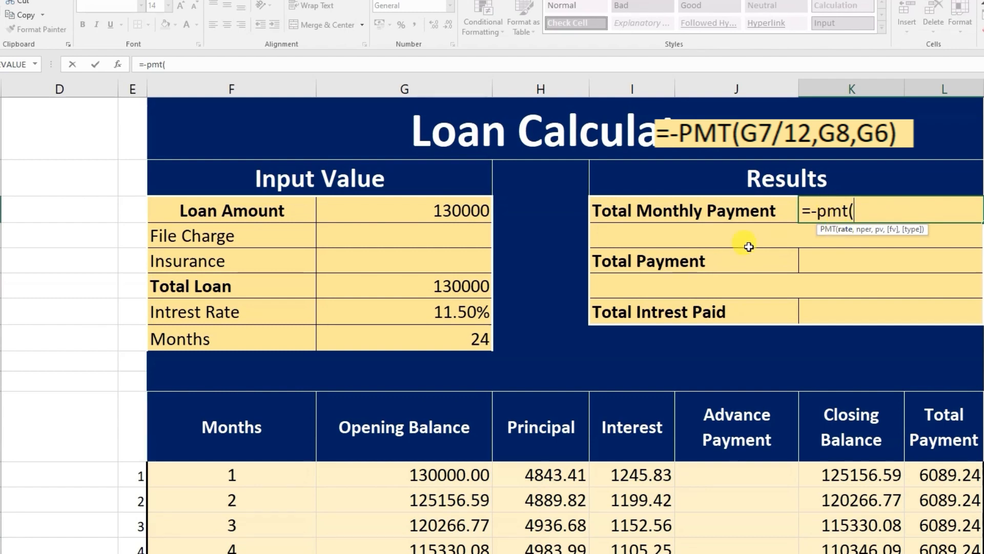
left_click(412, 314)
type("/12")
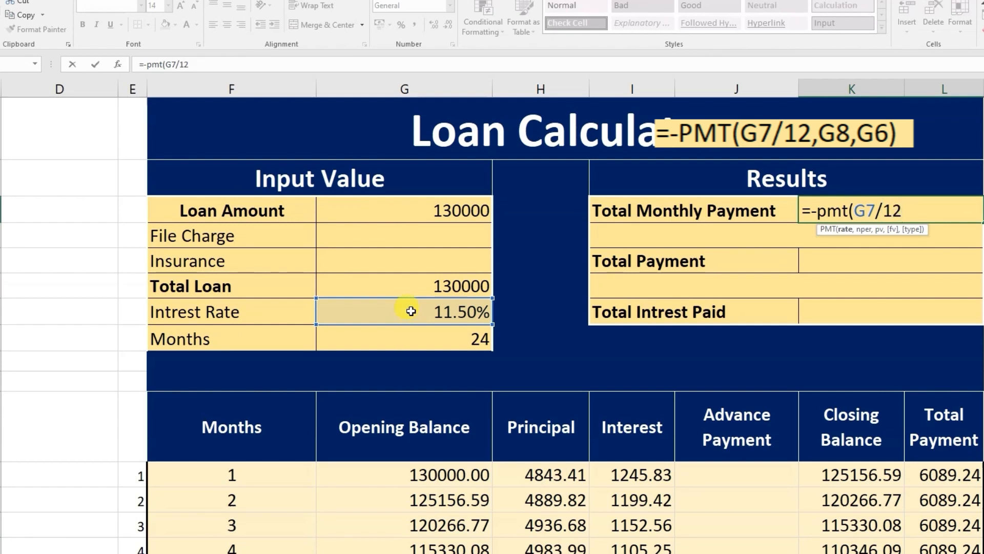
type(",")
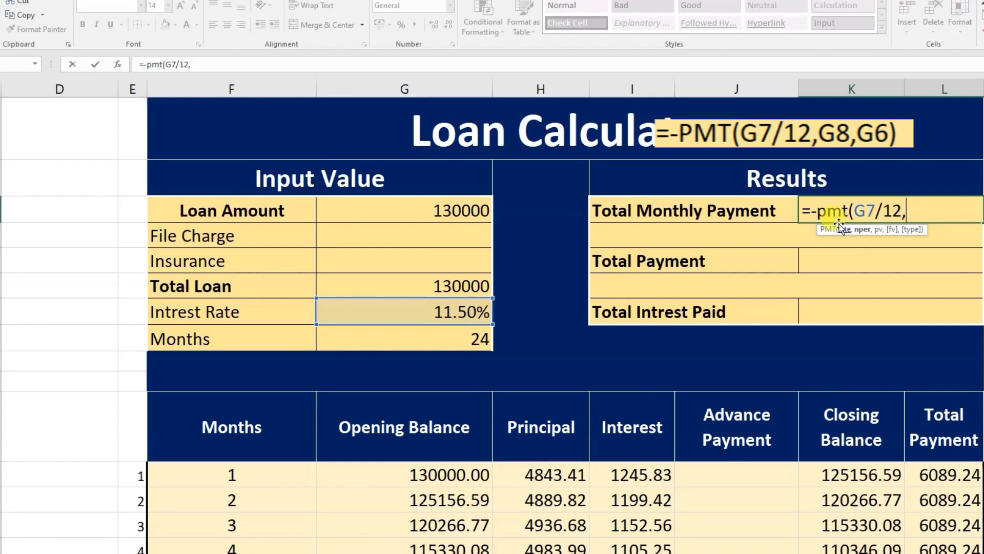
left_click(369, 340)
type(",")
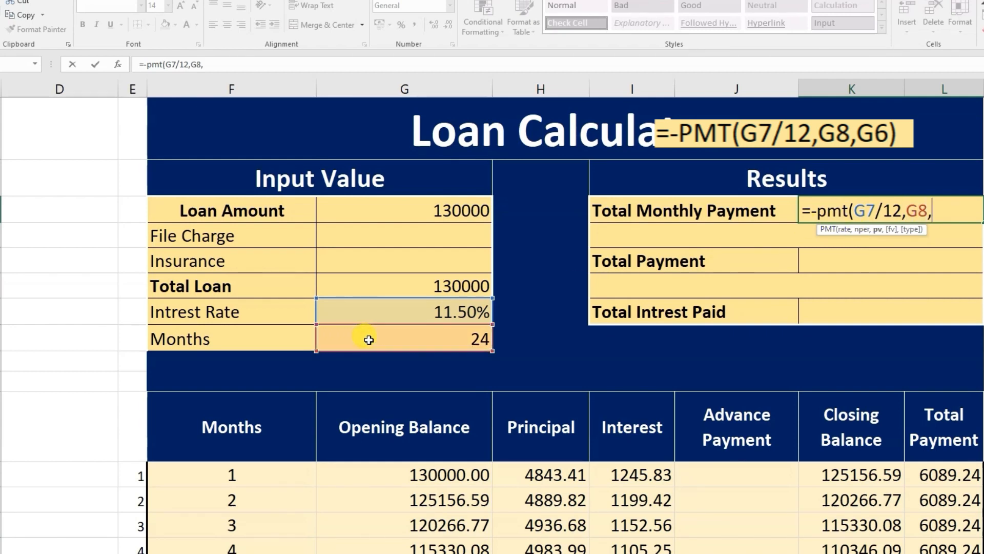
left_click(447, 287)
key("Return")
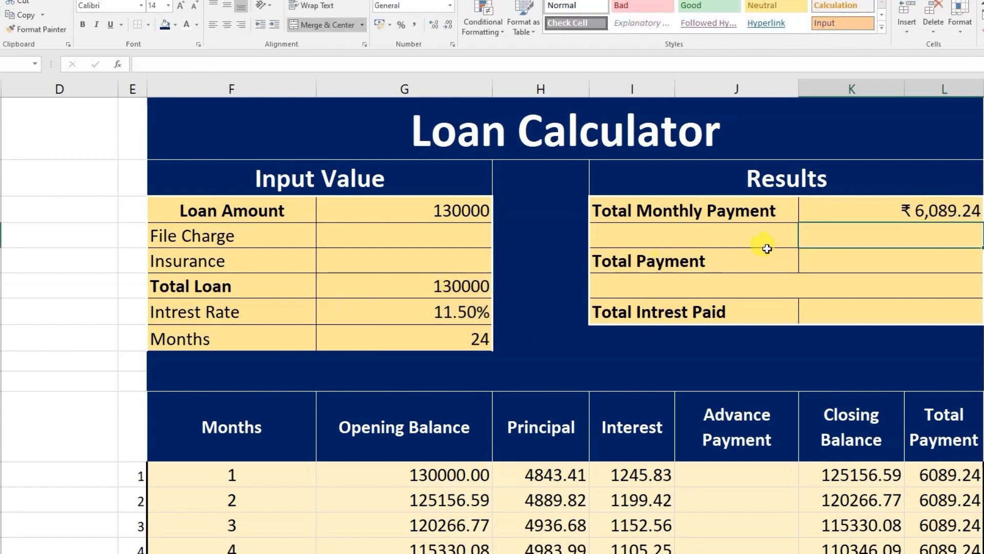
Step: Format the Total Monthly Payment result with the Number format instead of currency
left_click(874, 202)
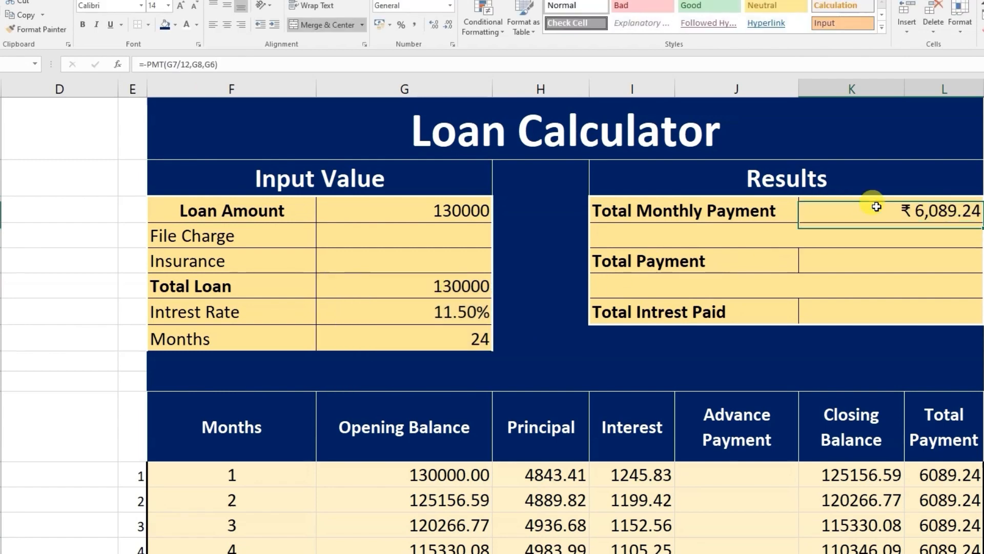
left_click(450, 5)
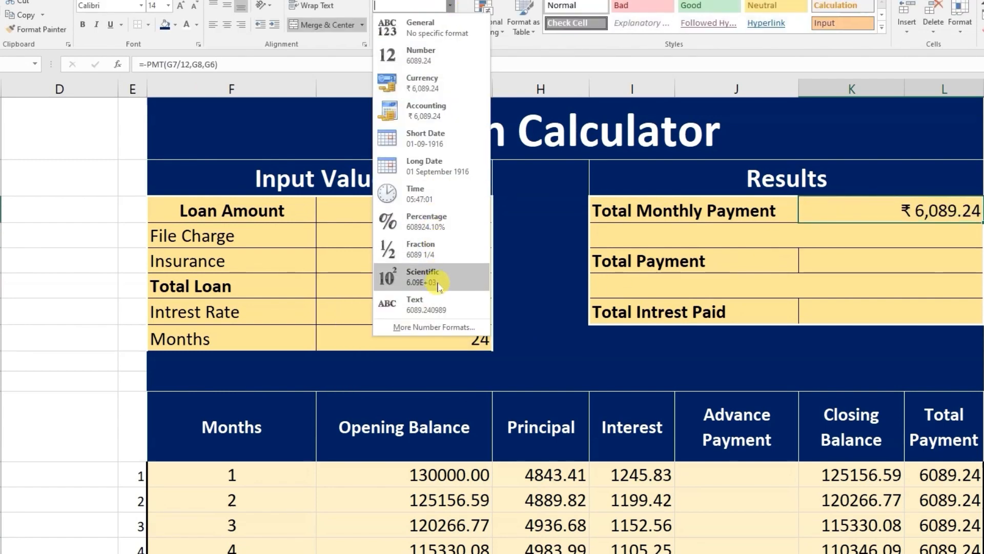
left_click(420, 54)
left_click(854, 255)
left_click(915, 212)
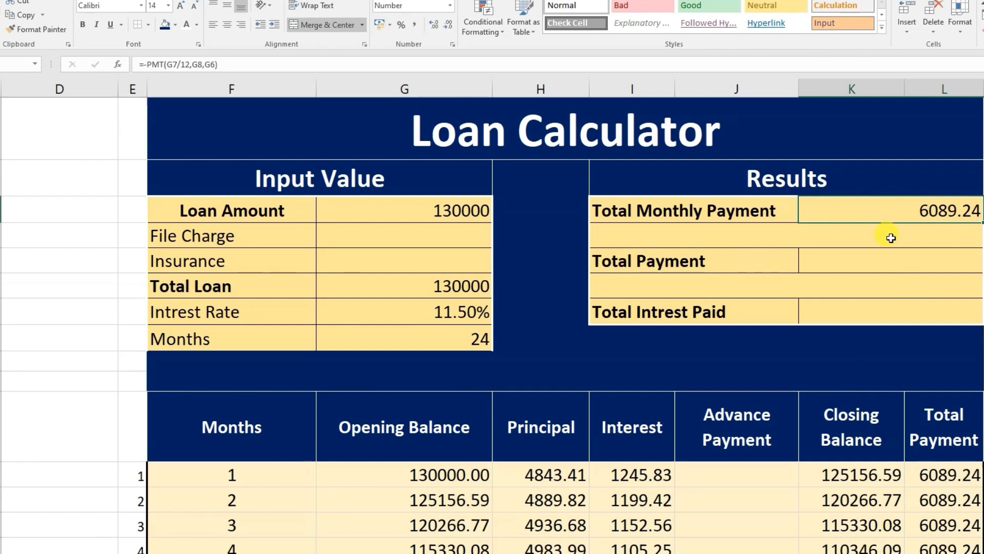
Step: Calculate the Total Payment result with a formula summing L12:L500 of the schedule's Total Payment column
left_click(880, 262)
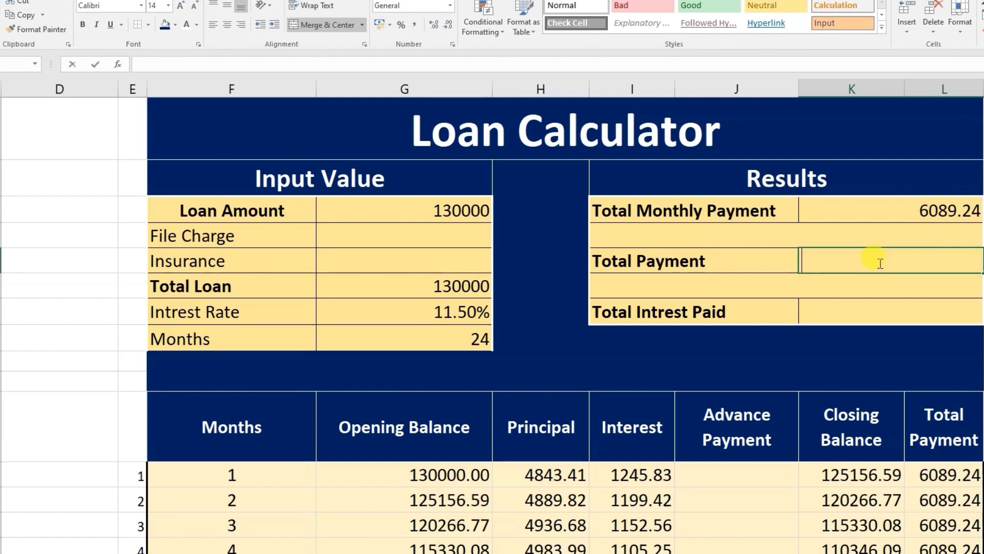
type("=sum(")
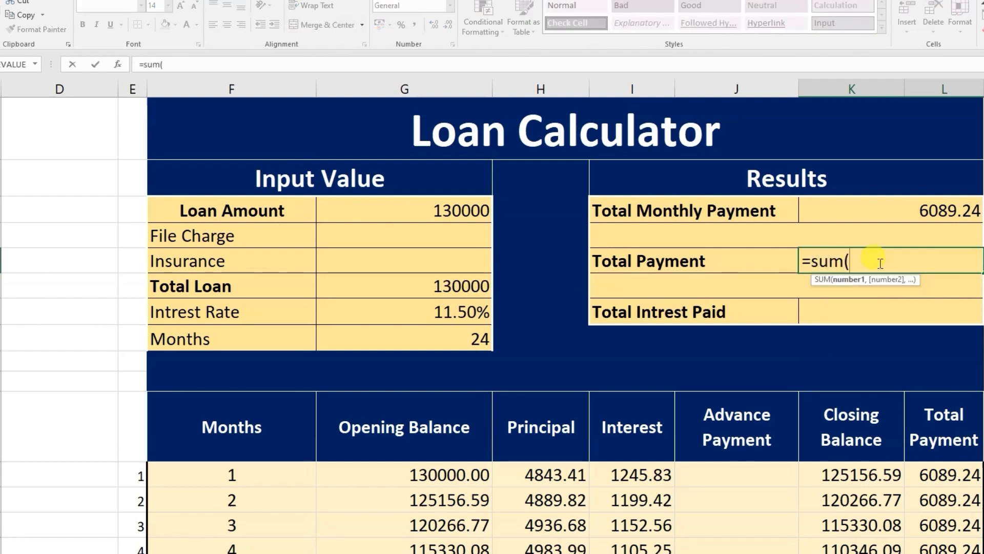
left_click(946, 476)
type(":")
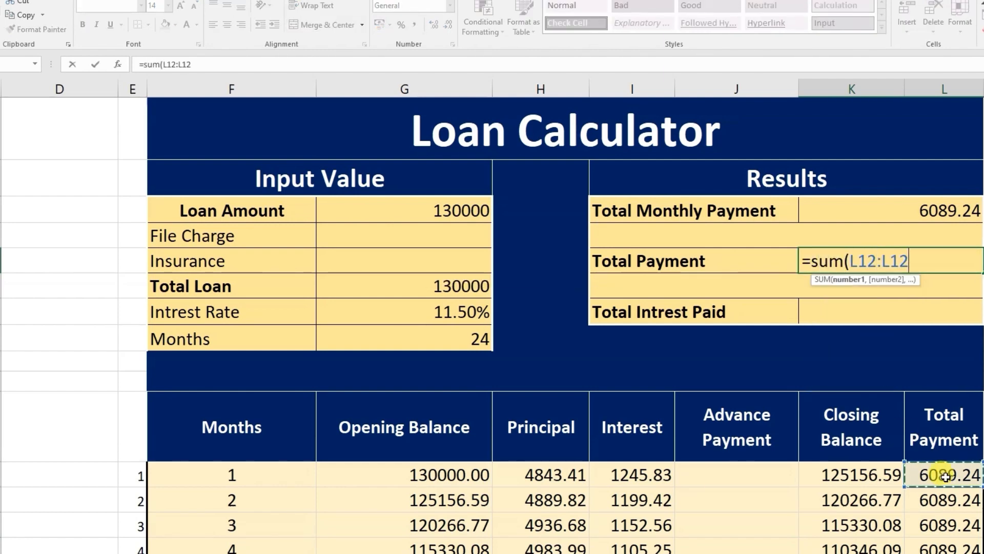
key("BackSpace")
key("BackSpace")
type("500")
key("Return")
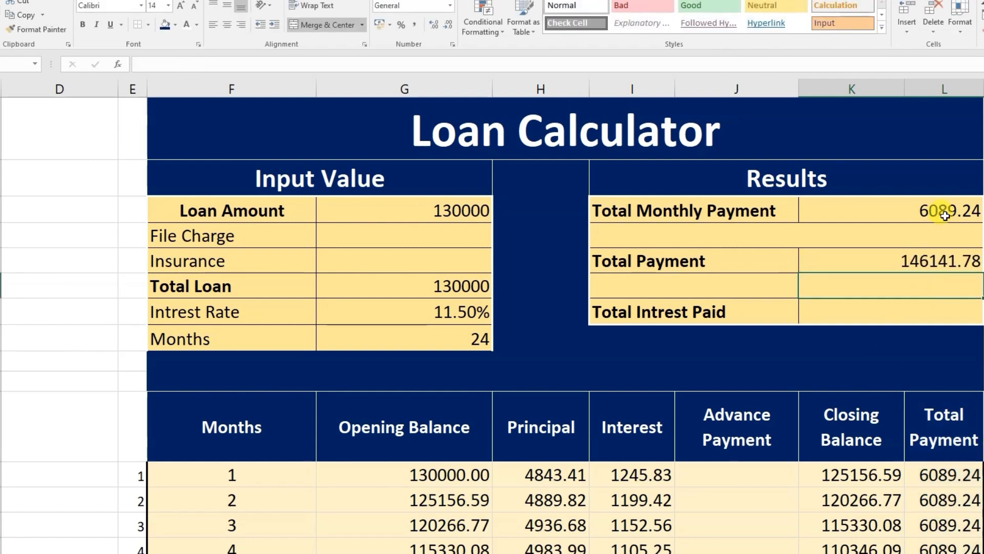
left_click(901, 259)
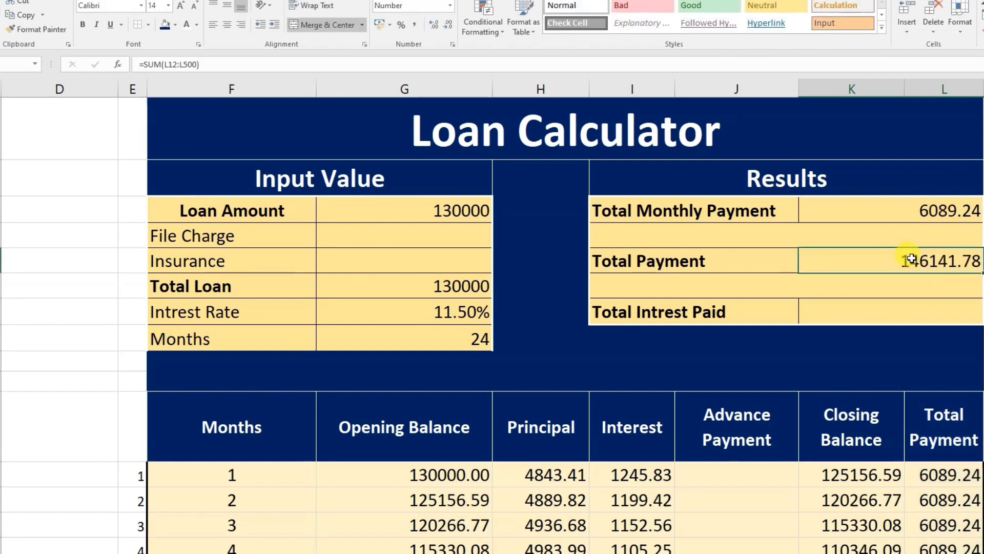
Step: Calculate the Total Intrest Paid result with the formula =SUM(I12:I500) over the schedule's Interest column
left_click(867, 302)
type("=sum(")
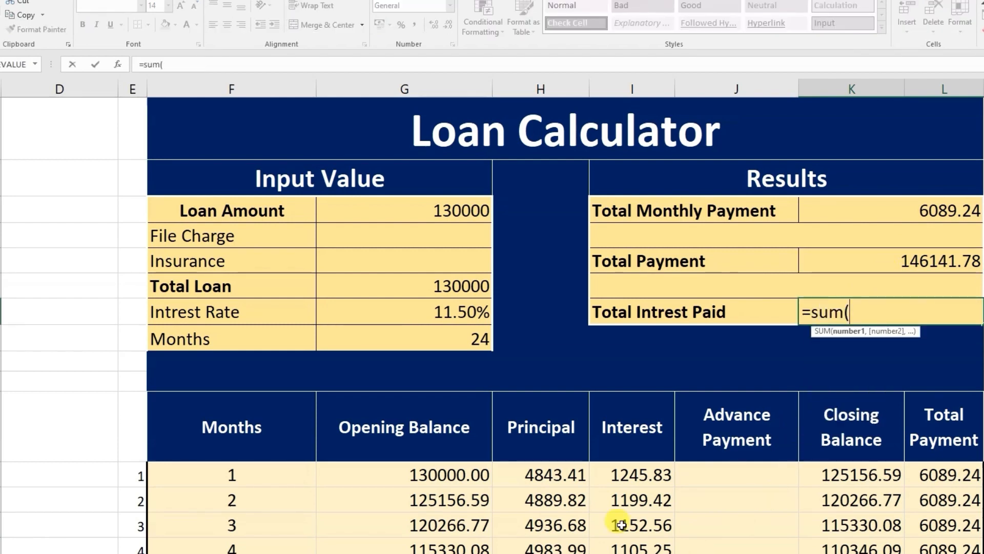
left_click(620, 477)
type(":I12")
key("BackSpace")
key("BackSpace")
type("500)")
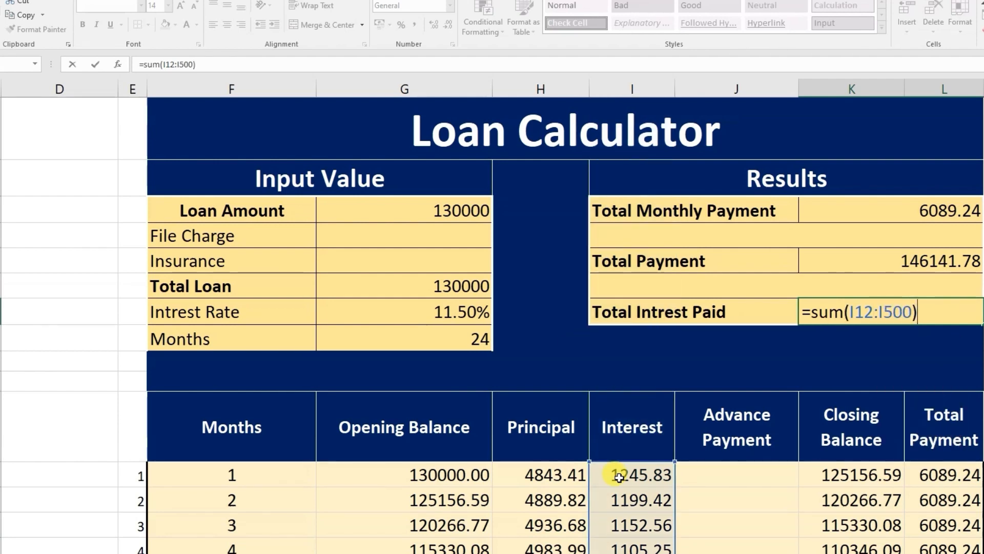
key("Return")
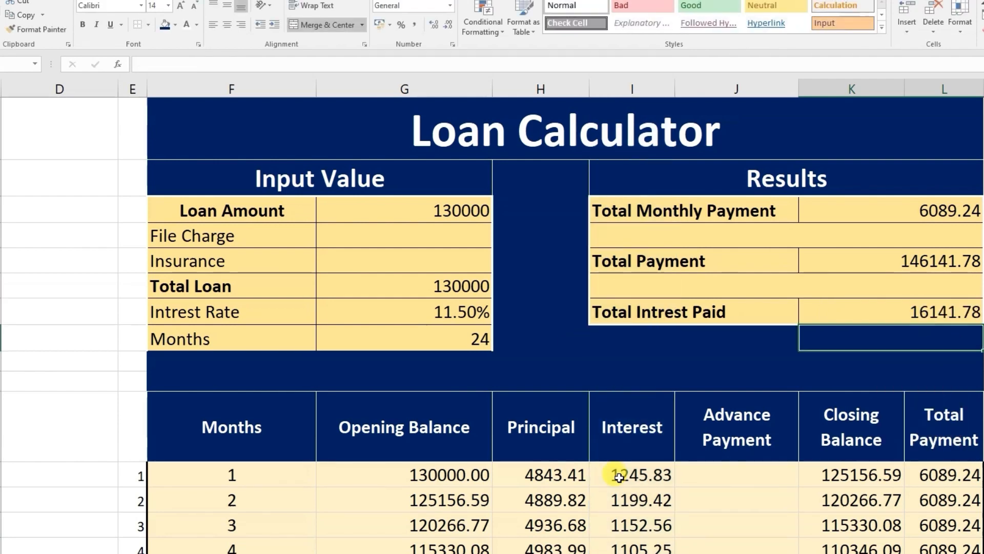
left_click(648, 346)
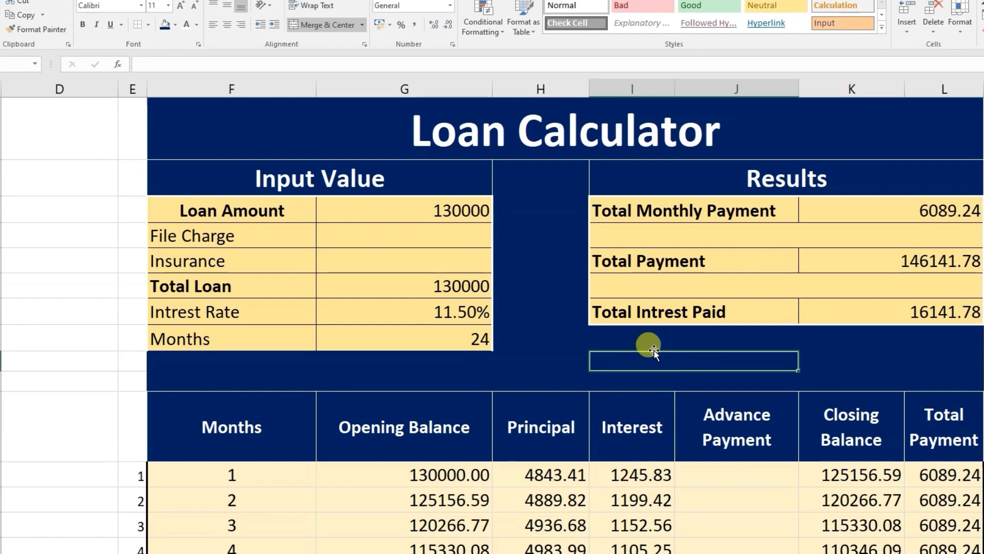
left_click(861, 258)
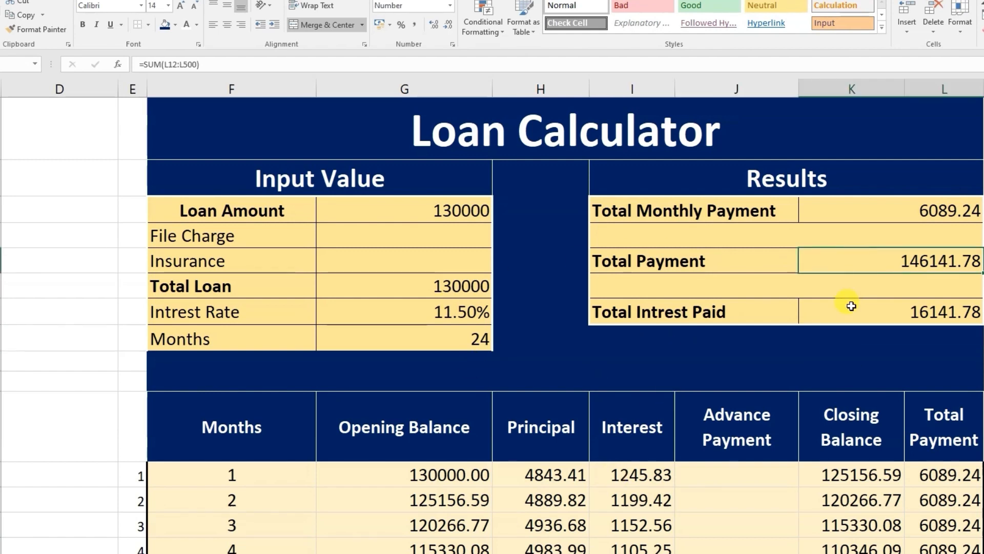
left_click(774, 328)
Step: Clear the helper numbers from the whole of column E beside the payment schedule
scroll(336, 329, "down", 1)
scroll(212, 434, "up", 1)
scroll(216, 436, "down", 1)
left_click(132, 89)
type(".")
key("Escape")
key("Num_Lock")
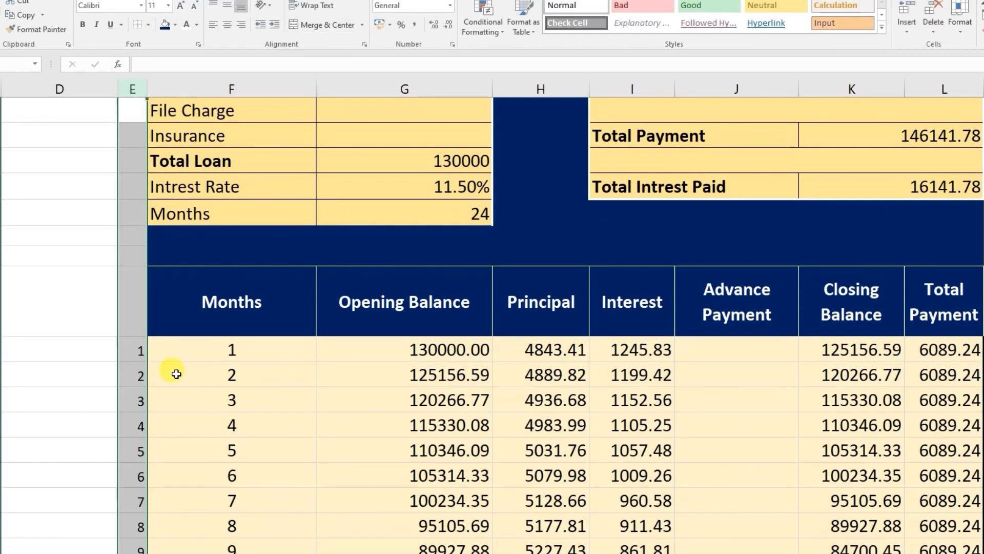
key("Delete")
left_click(197, 395)
scroll(243, 290, "down", 4)
left_click(285, 256)
left_click(360, 390)
scroll(433, 407, "up", 2)
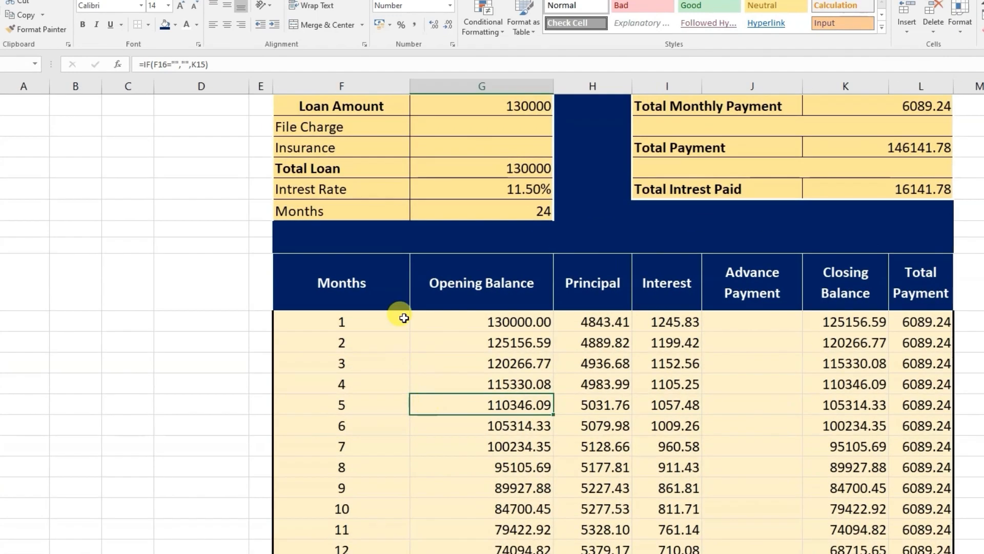
Step: Clear the Loan Amount, Intrest Rate and Months inputs, keeping the Total Loan formula
scroll(450, 286, "down", 1)
left_click(421, 129)
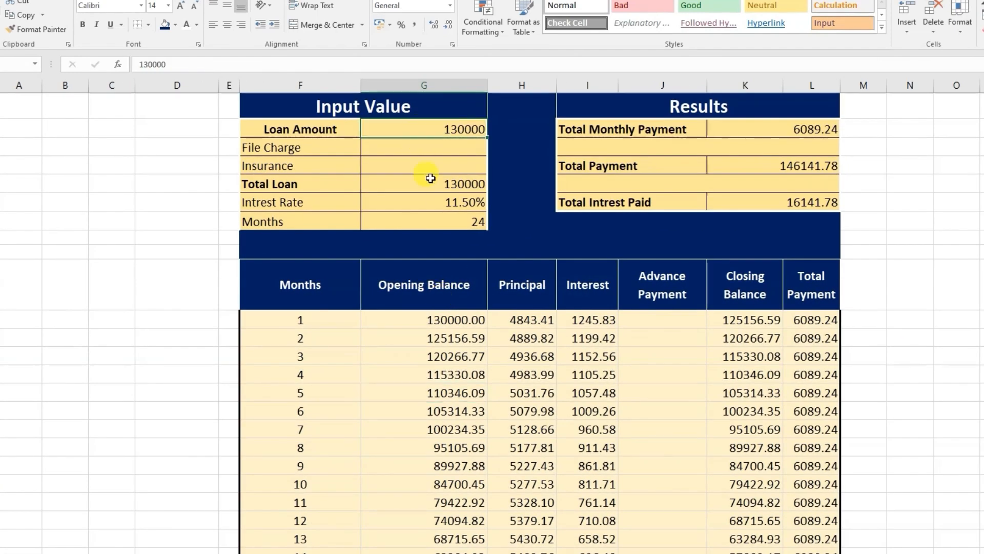
key("Delete")
left_click(415, 185)
left_click(415, 202)
key("Delete")
left_click(415, 222)
key("Delete")
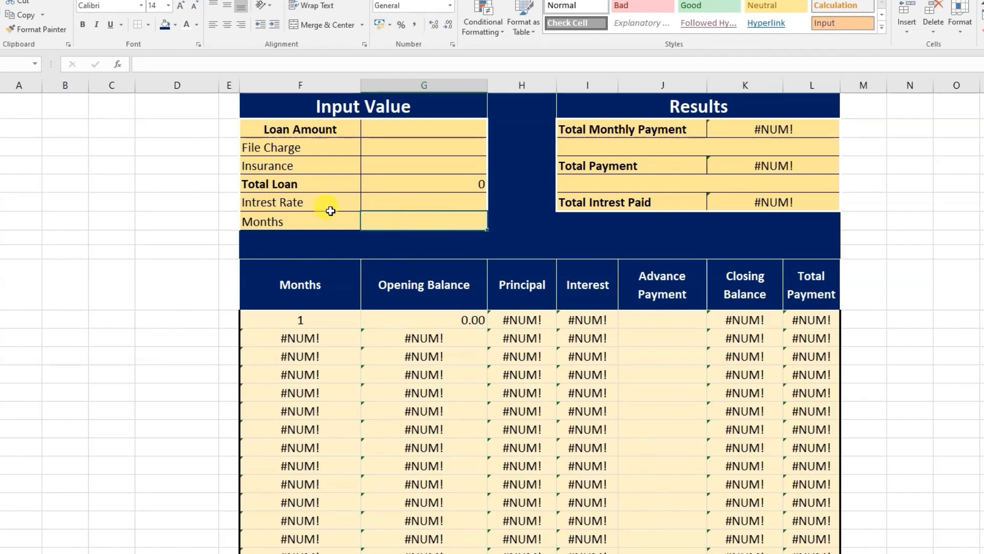
Step: Enter a Loan Amount of 2,40,000, a File Charge of 2000 and Insurance of 18000
left_click(399, 125)
type("24")
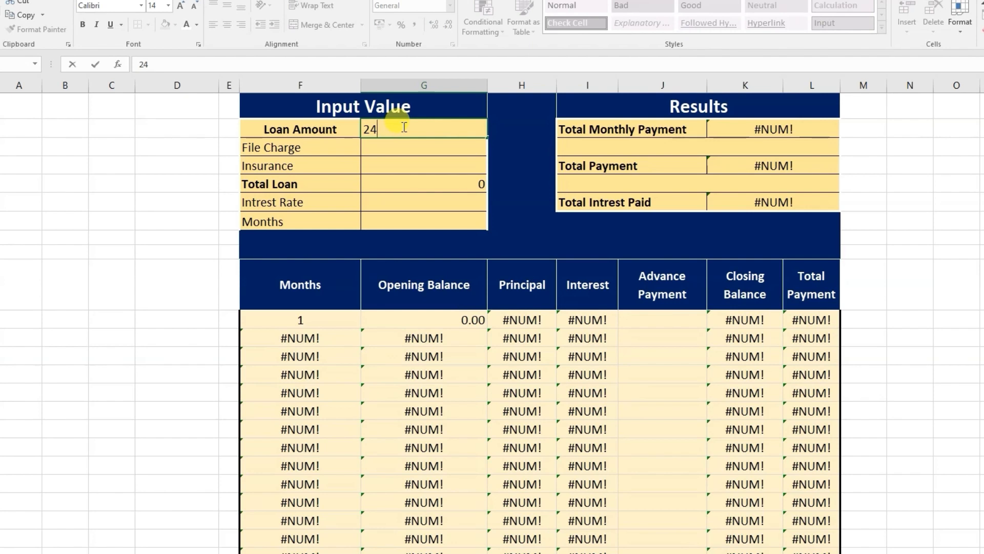
type("40000")
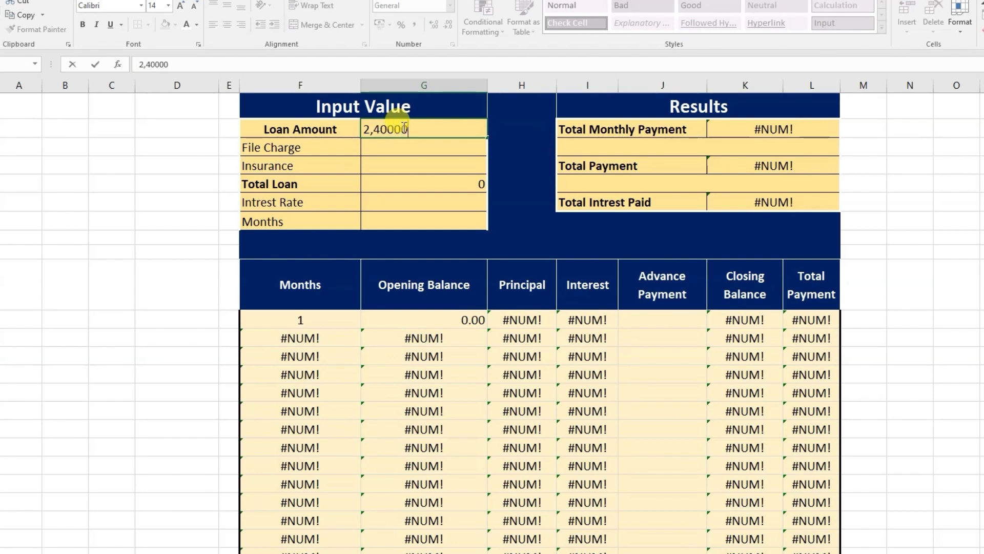
key("Return")
type("2000")
key("Return")
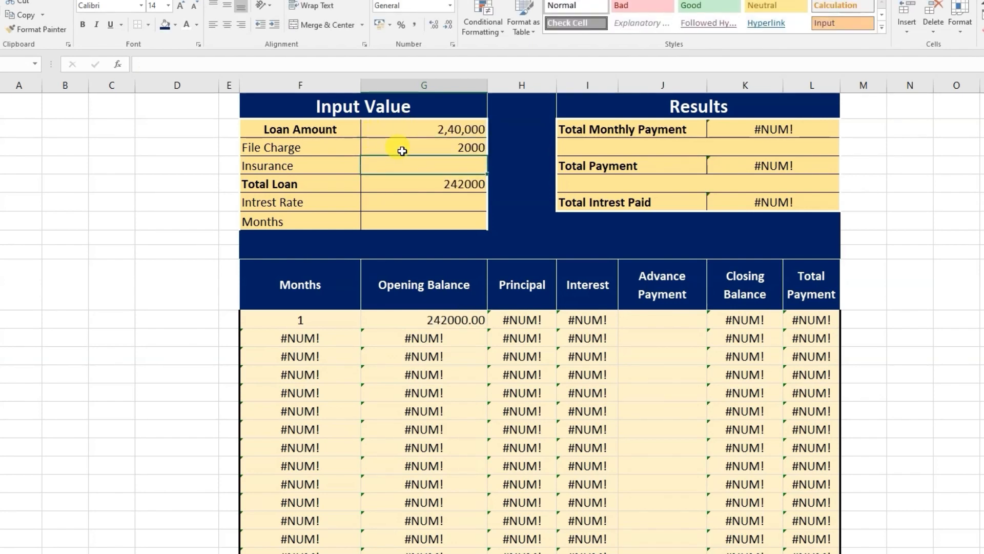
type("18000")
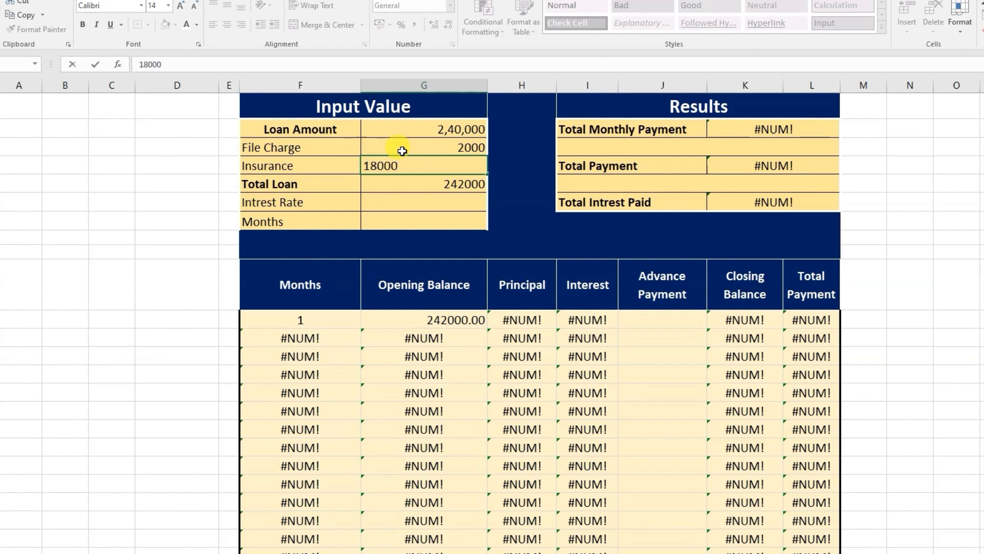
key("Return")
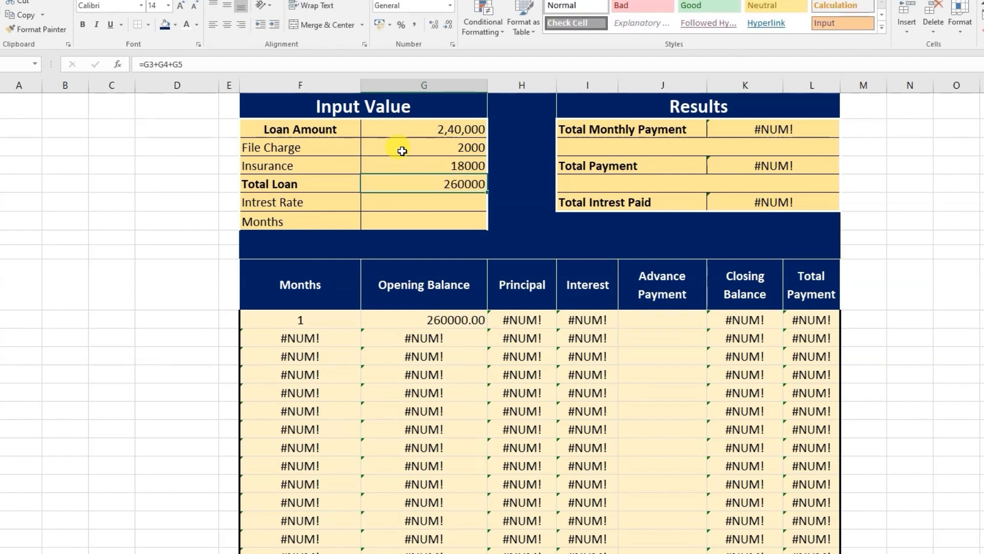
Step: Set the Intrest Rate to 12% and the loan term to 48 months
left_click(408, 201)
type("12%")
key("Return")
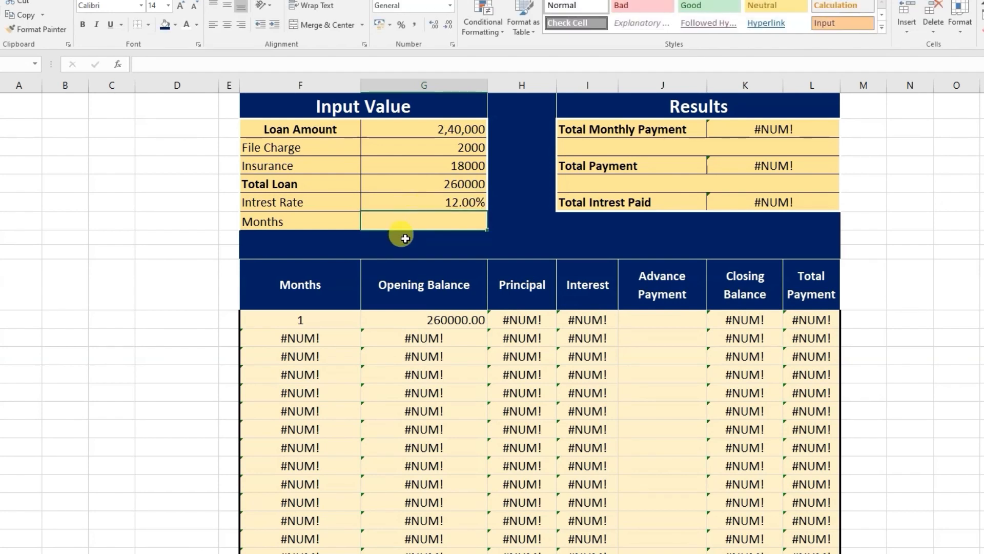
type("48")
key("Return")
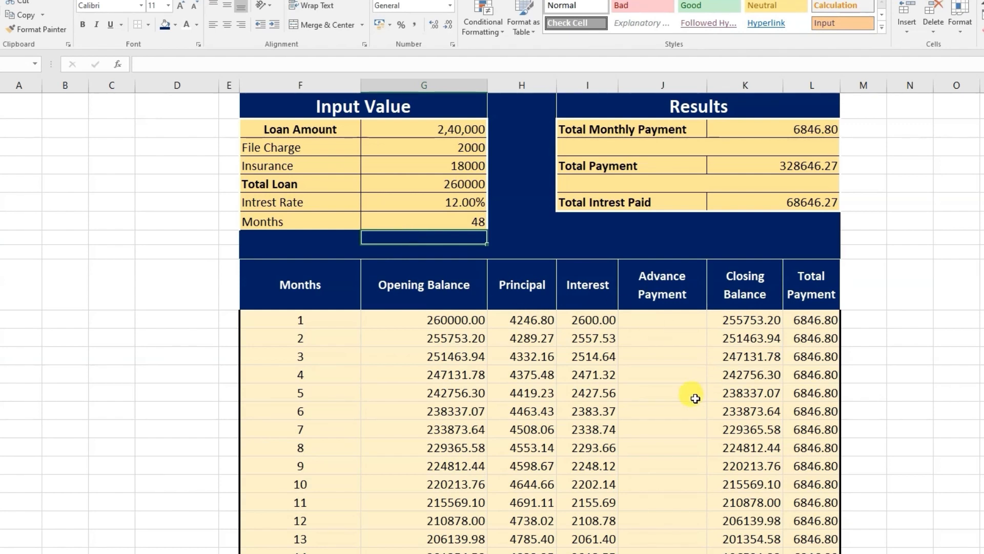
Step: Check the formulas behind the three results and set the loan term to 120 months
left_click(756, 389)
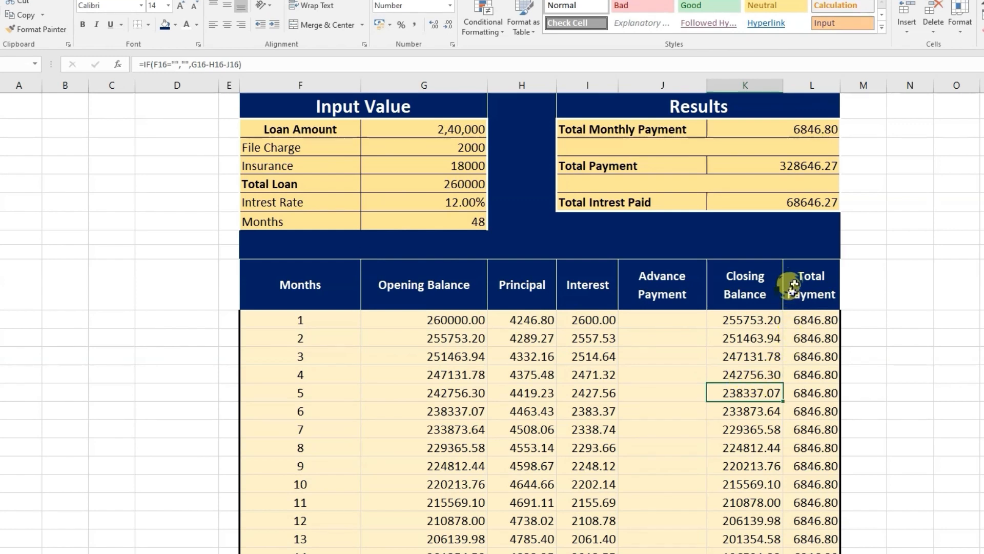
left_click(813, 129)
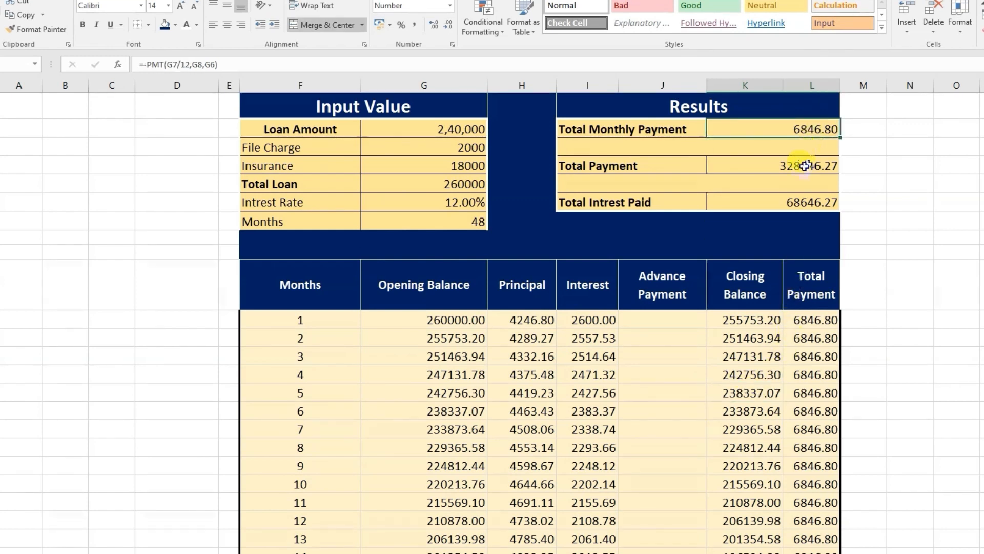
left_click(798, 165)
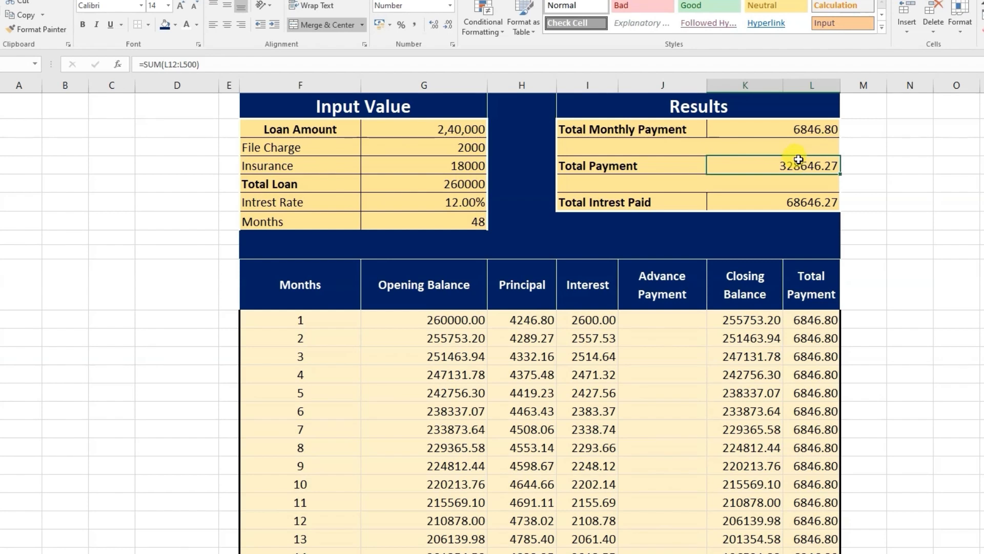
left_click(795, 200)
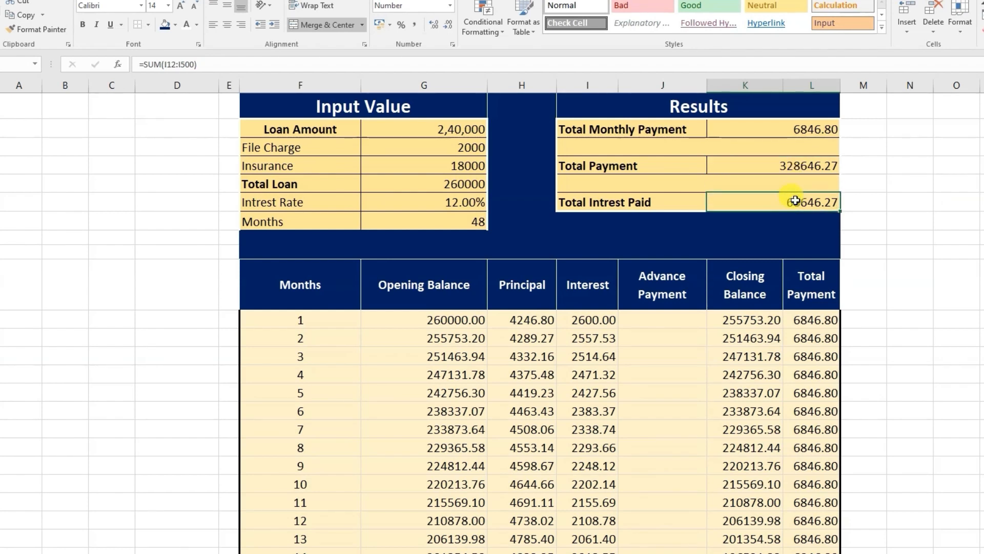
left_click(447, 225)
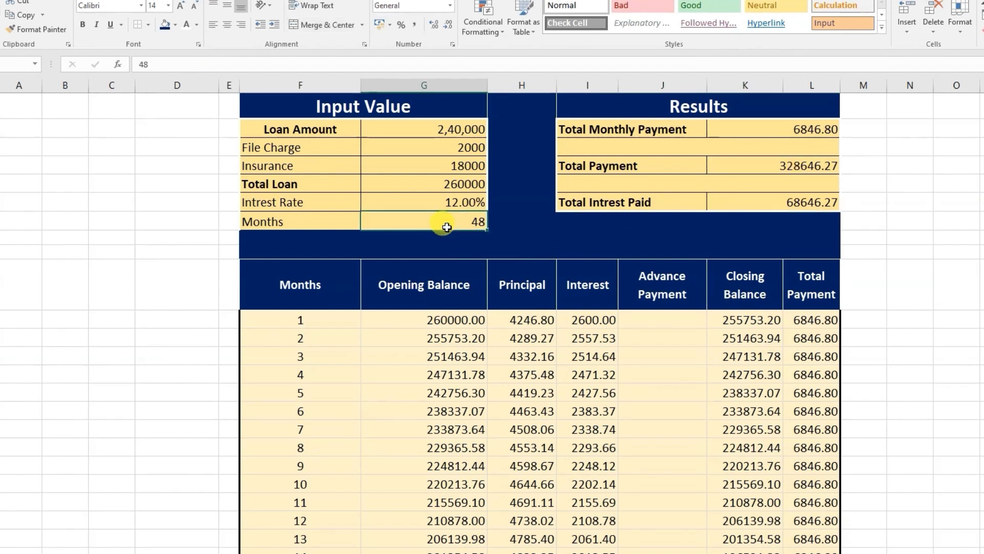
type("120")
key("Return")
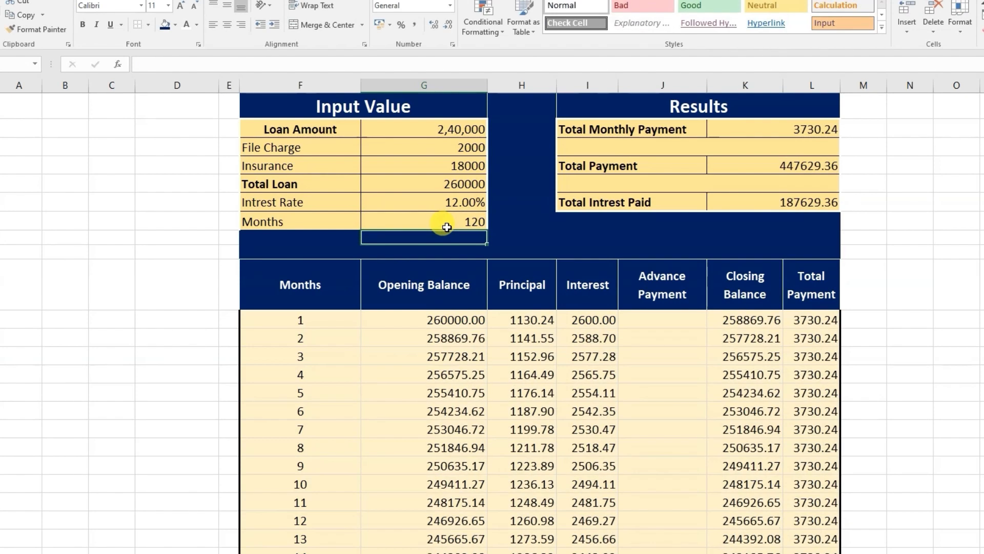